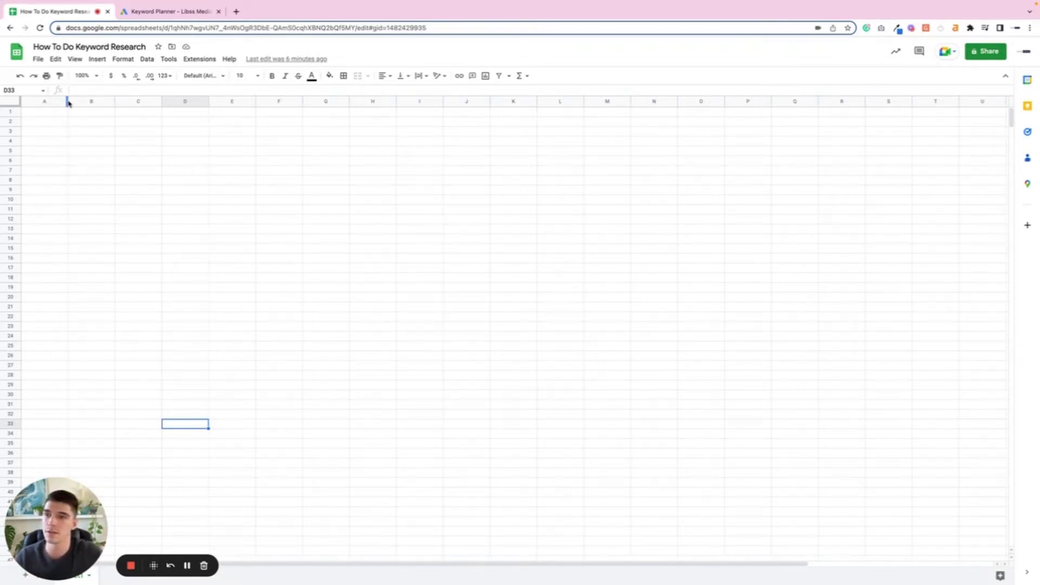
Step: Widen column A to roughly twice its width and enter "toronto accountant" in cell A1
{"action": "left_click_drag", "start_coordinate": [68, 102], "coordinate": [124, 102]}
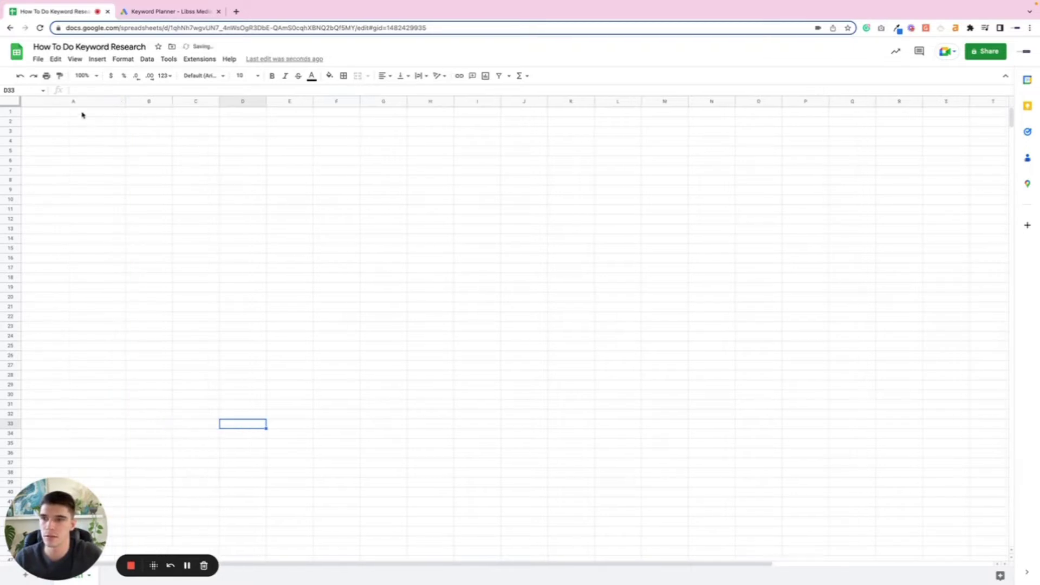
{"action": "left_click", "coordinate": [82, 114]}
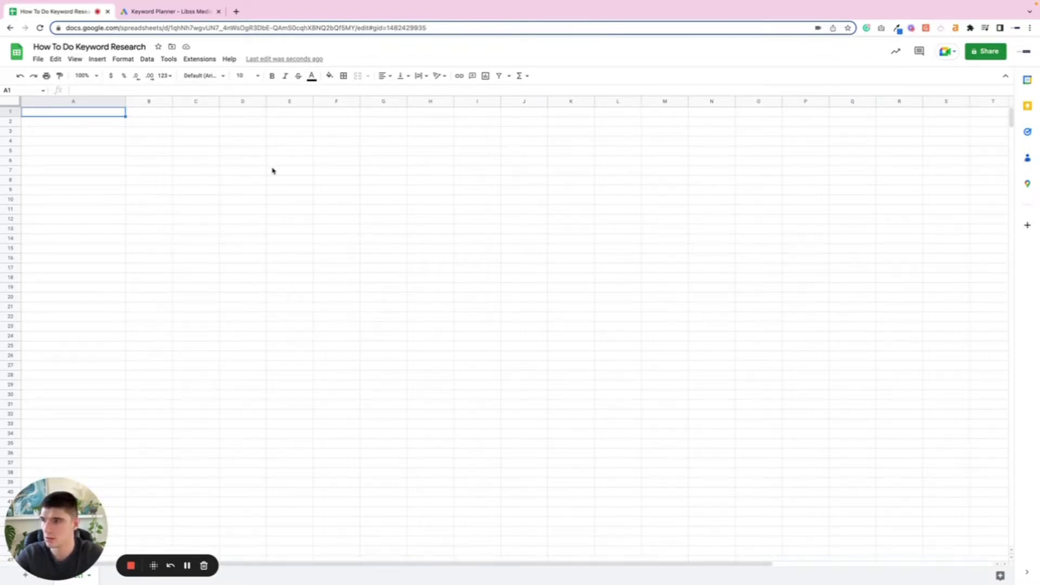
{"action": "left_click", "coordinate": [91, 172]}
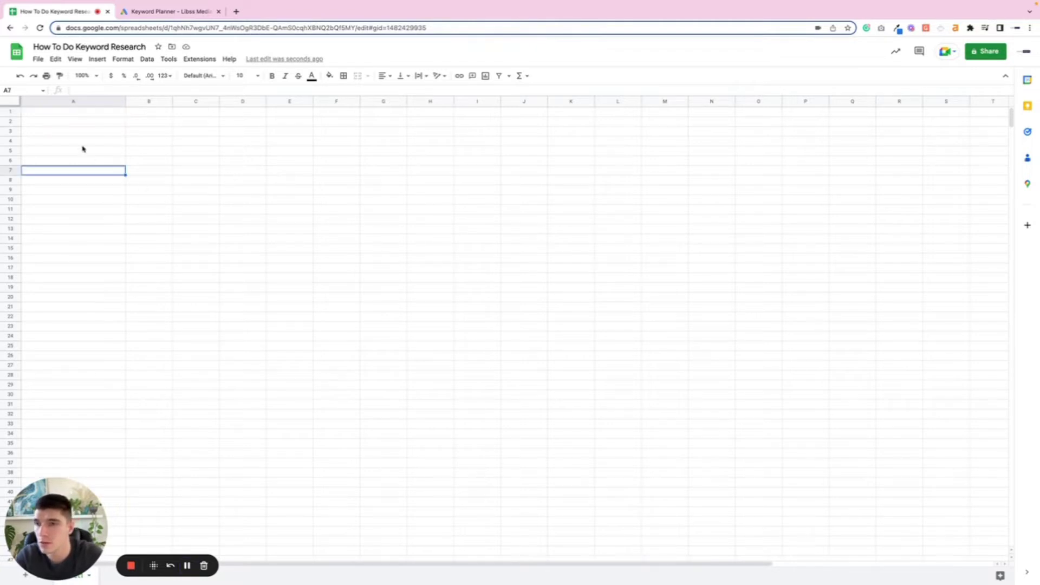
{"action": "left_click", "coordinate": [77, 112]}
{"action": "type", "text": "to"}
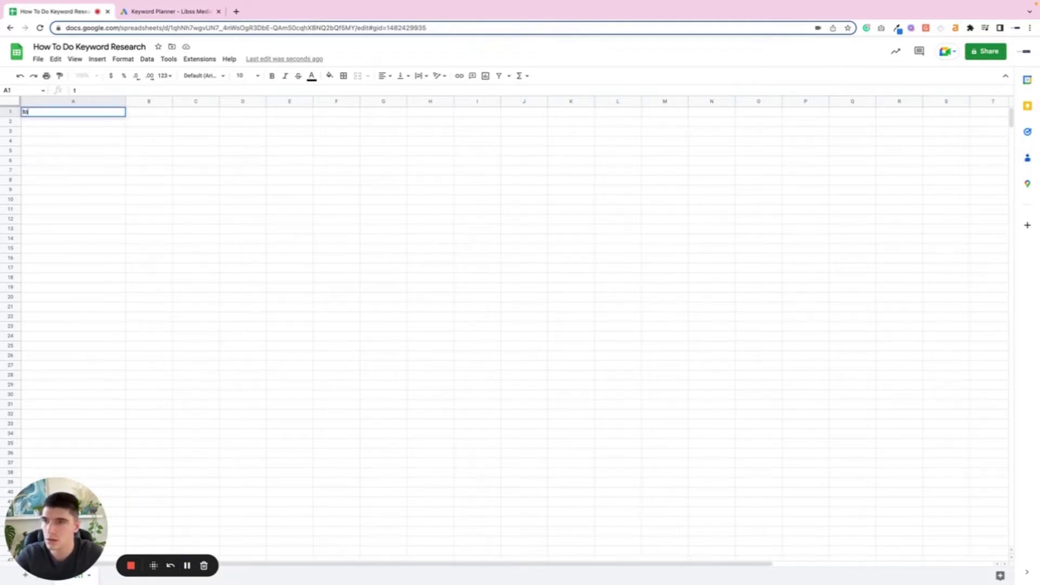
{"action": "type", "text": "ronto acco"}
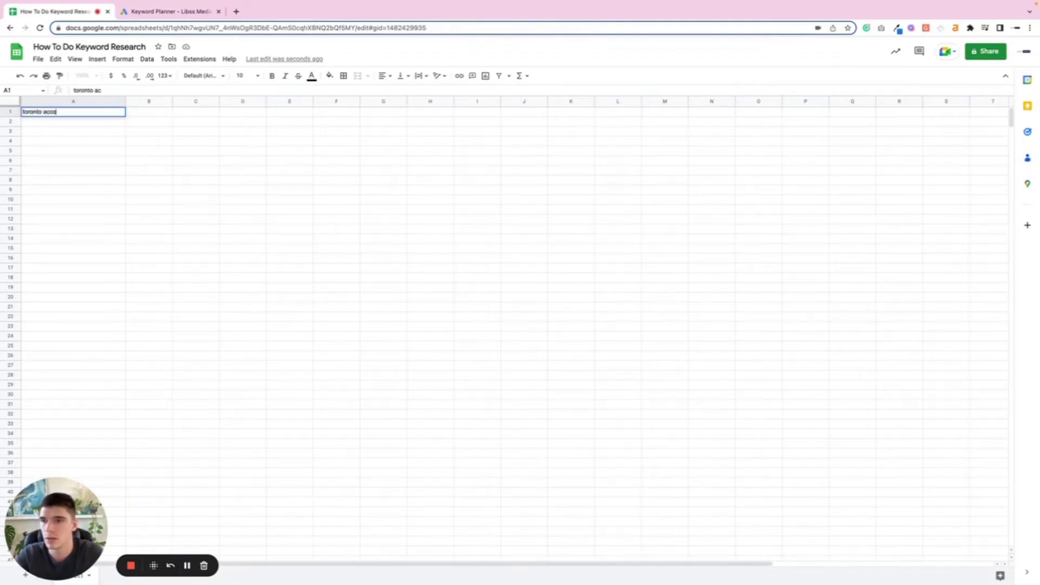
{"action": "type", "text": "untanta"}
{"action": "key", "text": "Return"}
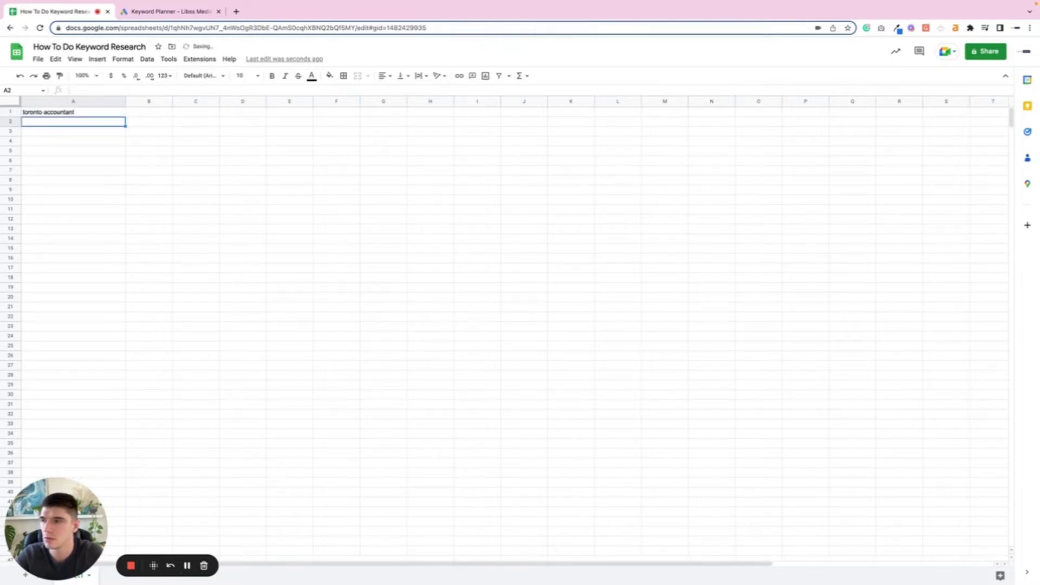
Step: Enter the keywords "accountant toronto", "toronto tax planning" and "tax returns toronto" in cells A2 to A4
{"action": "type", "text": "accountant"}
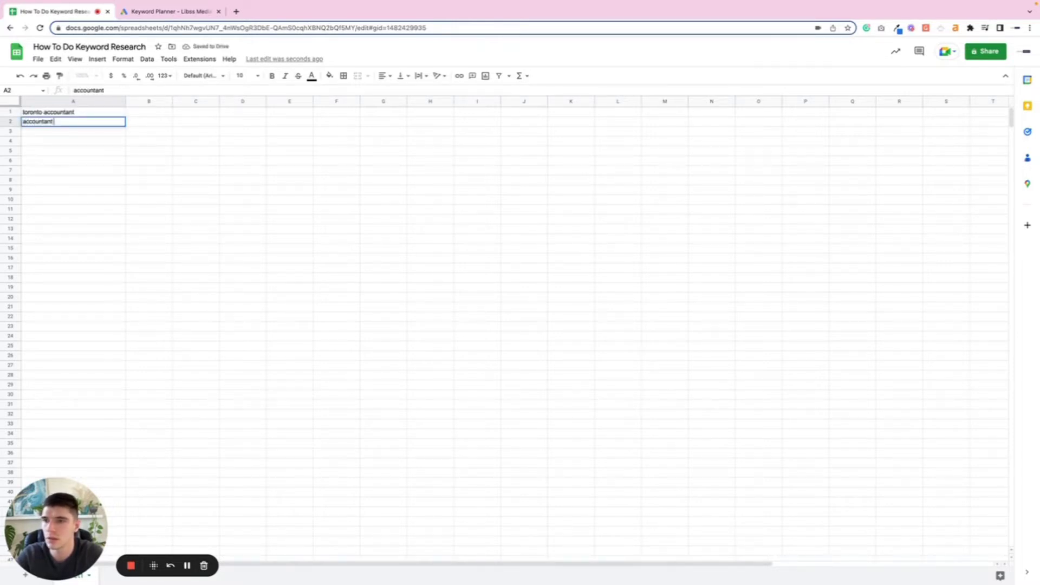
{"action": "type", "text": " toronto"}
{"action": "key", "text": "Return"}
{"action": "type", "text": "toronto "}
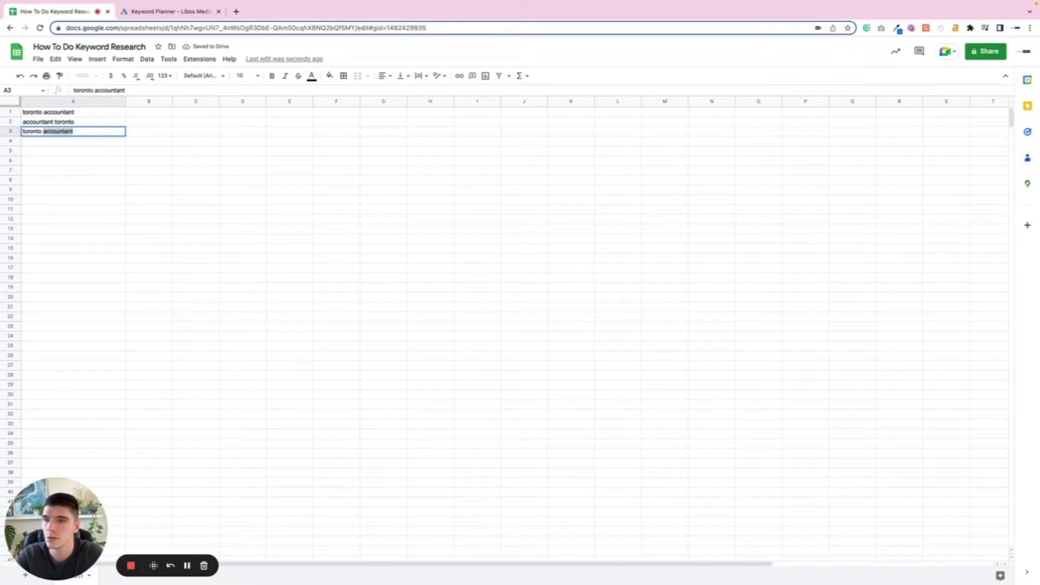
{"action": "type", "text": "tax planning"}
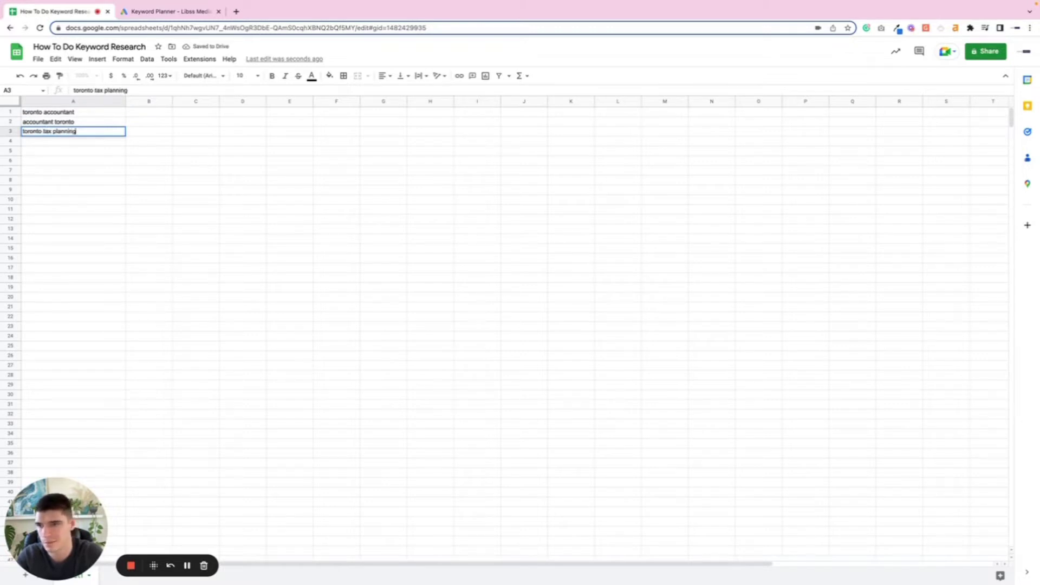
{"action": "key", "text": "Return"}
{"action": "type", "text": "tax returns toronto"}
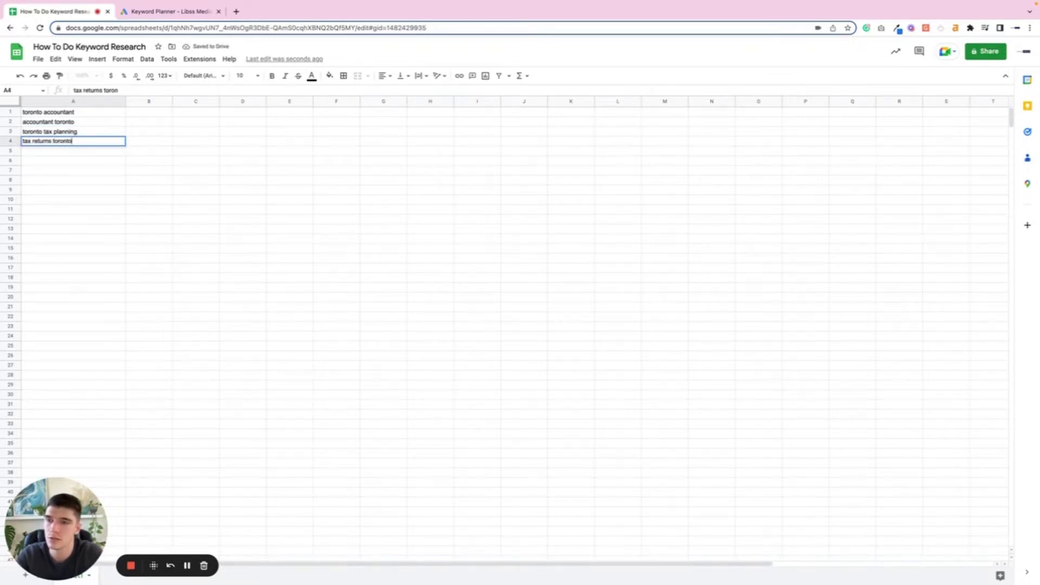
{"action": "key", "text": "Return"}
Step: Enter "best accountant in toronto" in cell A5 and "corporate taxes toronto" in cell A6
{"action": "type", "text": "best accountatn"}
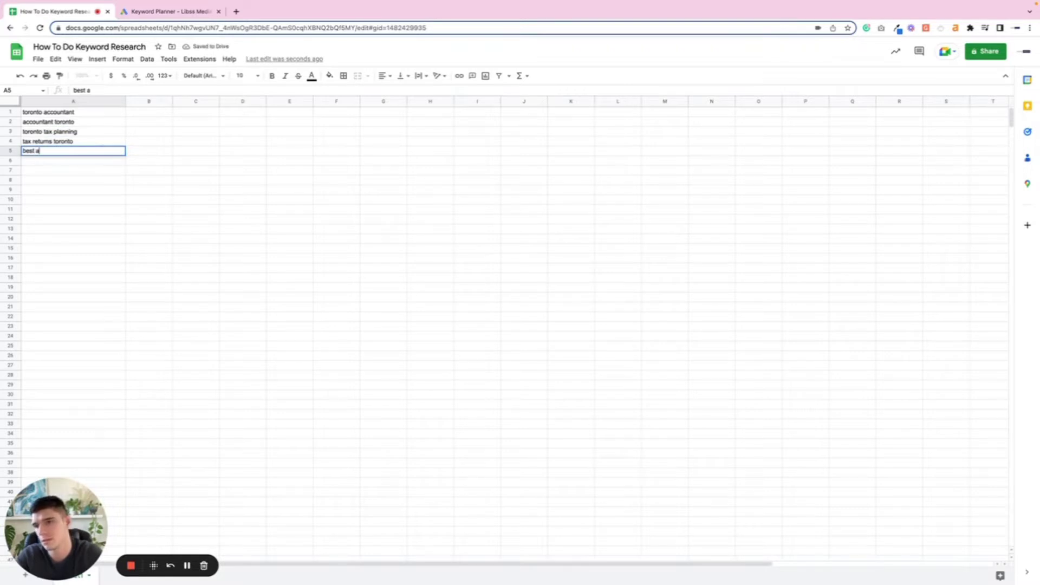
{"action": "key", "text": "BackSpace"}
{"action": "key", "text": "BackSpace"}
{"action": "key", "text": "BackSpace"}
{"action": "key", "text": "BackSpace"}
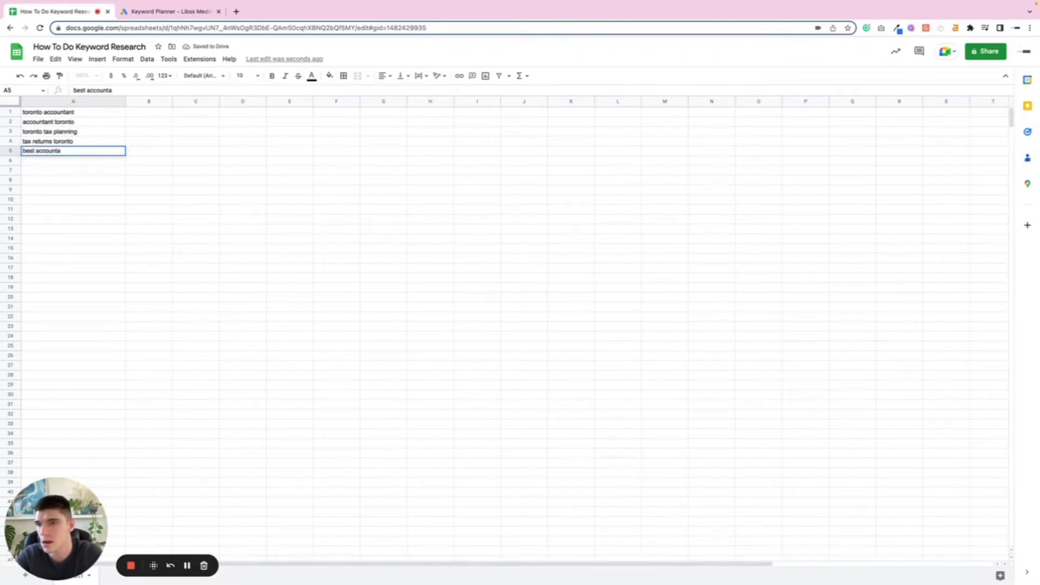
{"action": "type", "text": "tant in toronto"}
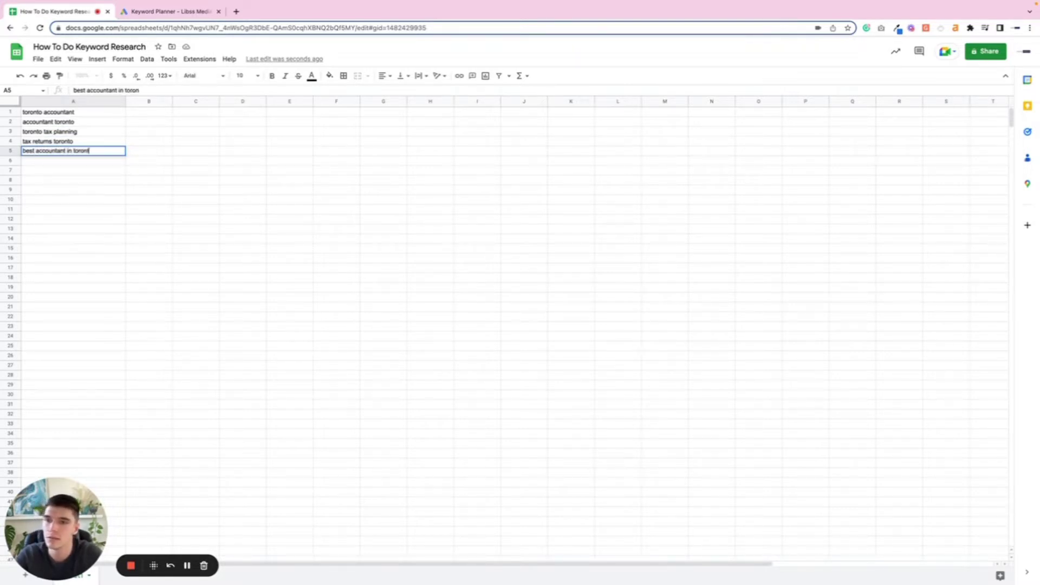
{"action": "key", "text": "Return"}
{"action": "type", "text": "corporate t"}
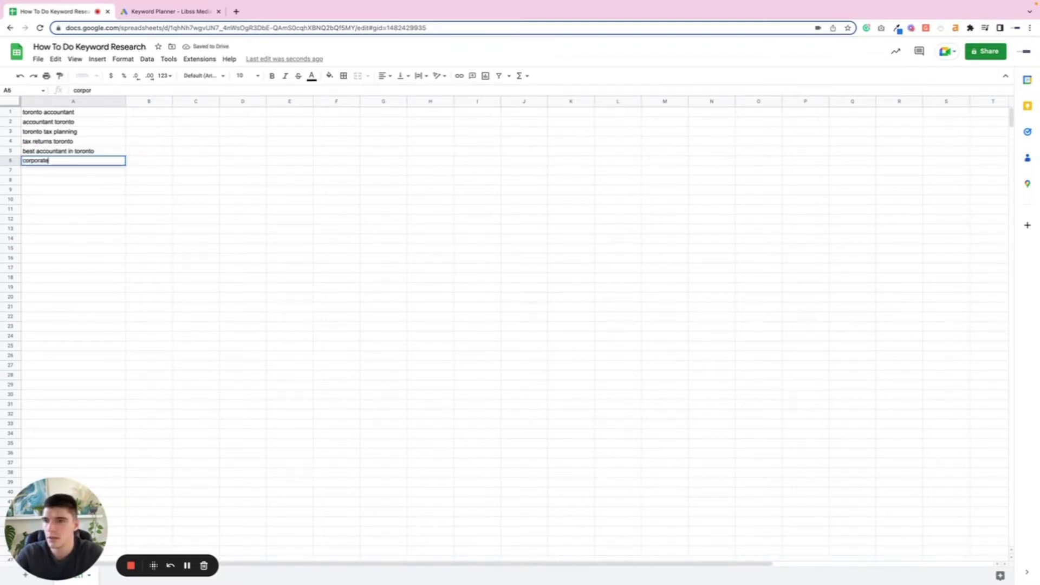
{"action": "type", "text": "axes toronto"}
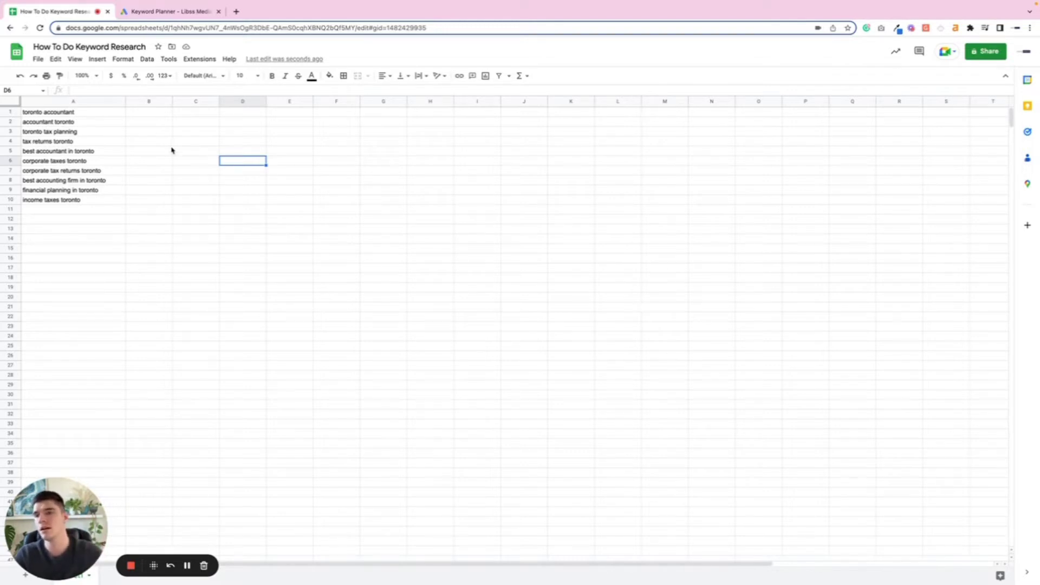
Step: Search Google for "keyword planner" in a separate browser tab, and view the planning tools offered in Google Ads
{"action": "left_click_drag", "start_coordinate": [85, 114], "coordinate": [89, 204]}
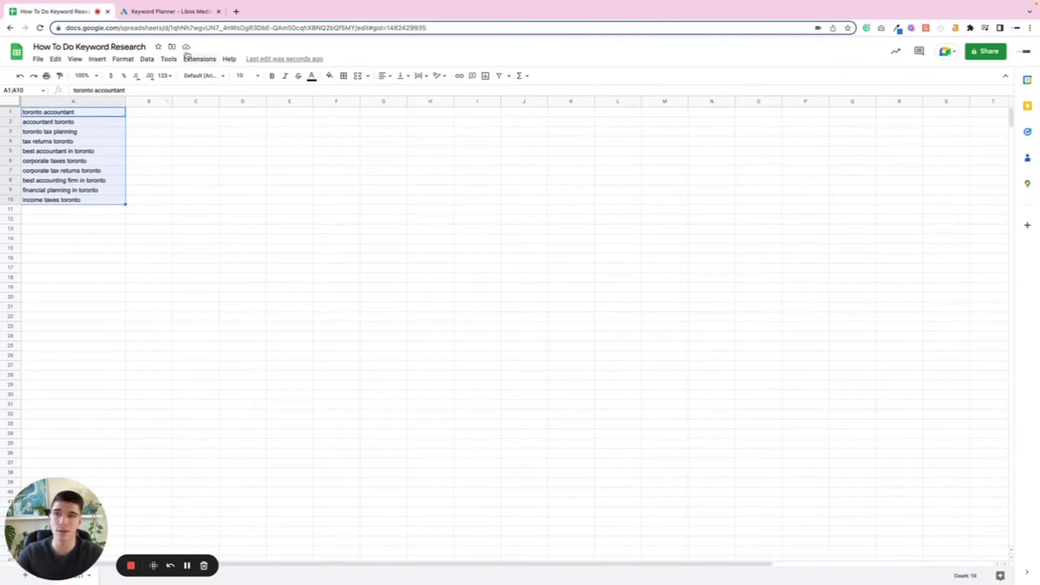
{"action": "left_click", "coordinate": [171, 12]}
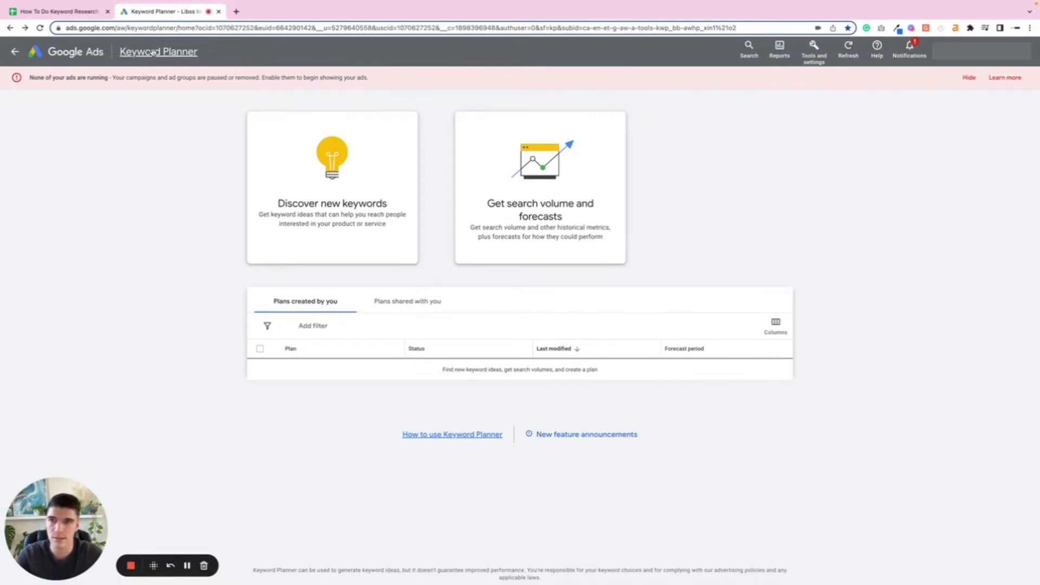
{"action": "left_click", "coordinate": [235, 13]}
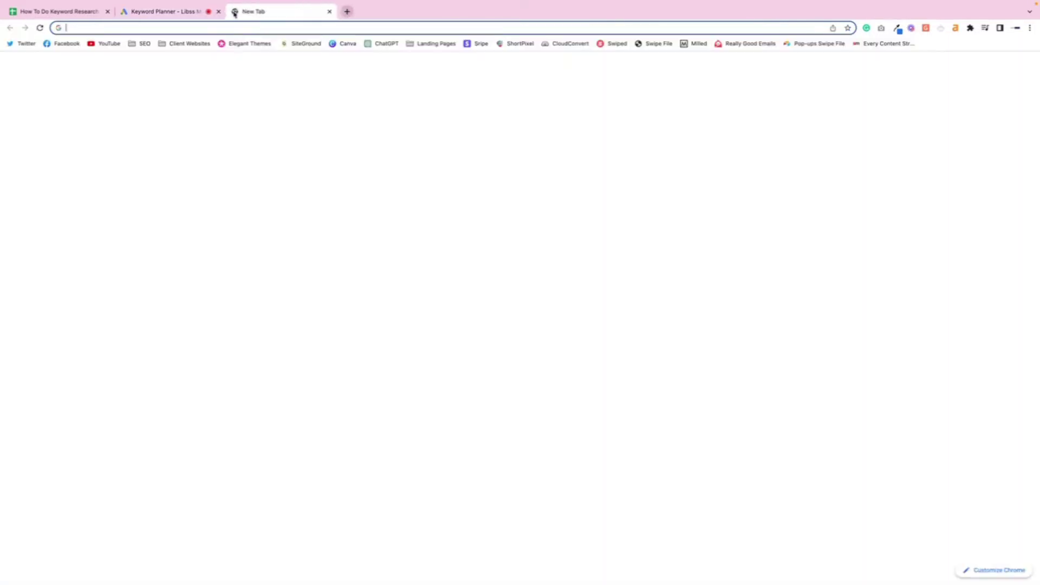
{"action": "type", "text": "keyword planner"}
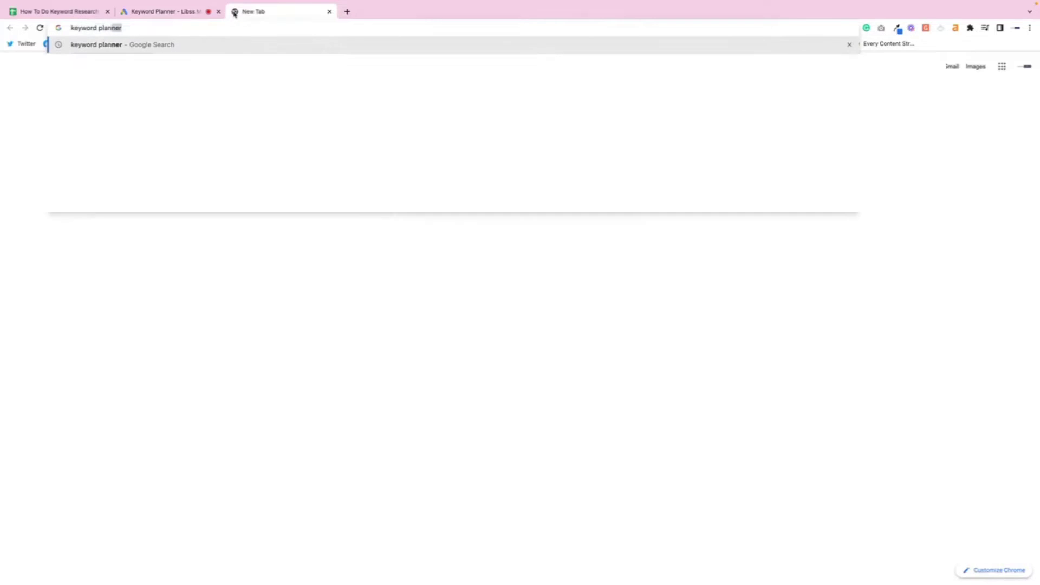
{"action": "key", "text": "Return"}
{"action": "scroll", "coordinate": [117, 164], "scroll_direction": "down", "scroll_amount": 3}
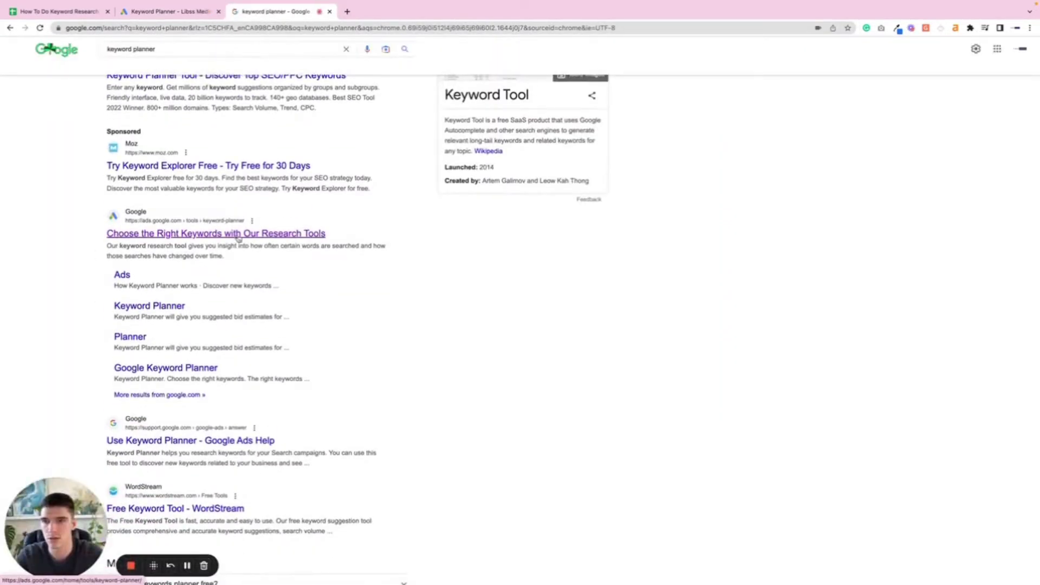
{"action": "left_click", "coordinate": [162, 12]}
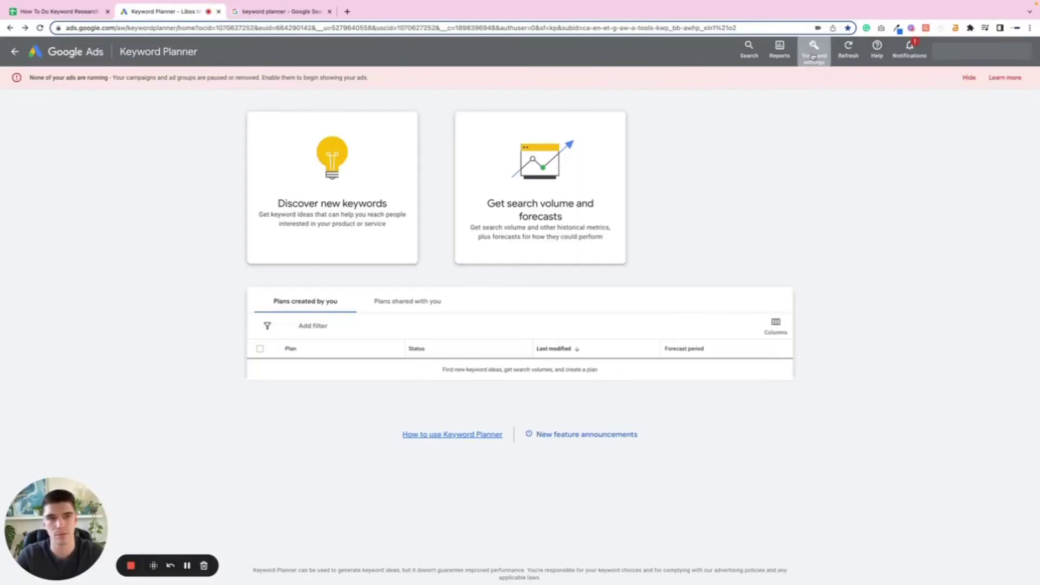
{"action": "left_click", "coordinate": [813, 54]}
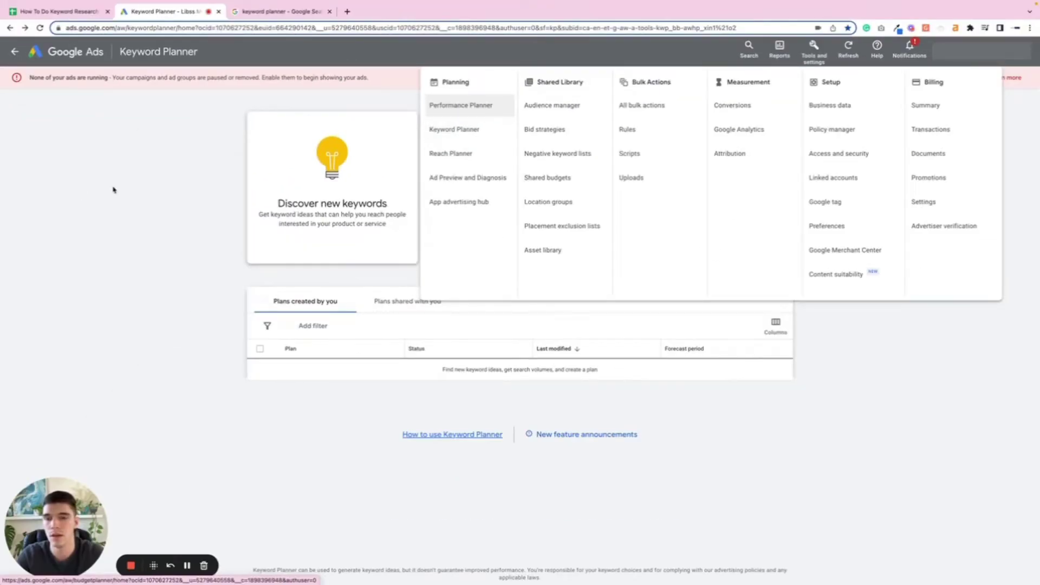
{"action": "left_click", "coordinate": [112, 188]}
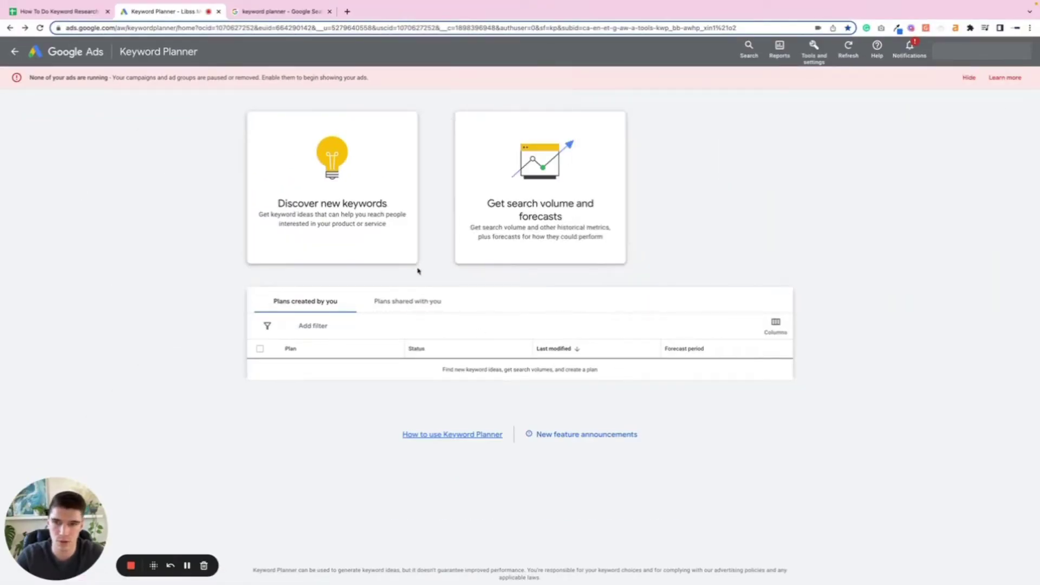
Step: Start Discover new keywords in Keyword Planner and fill in the seed keywords copied from cells A1:A10 of the spreadsheet
{"action": "left_click", "coordinate": [310, 185]}
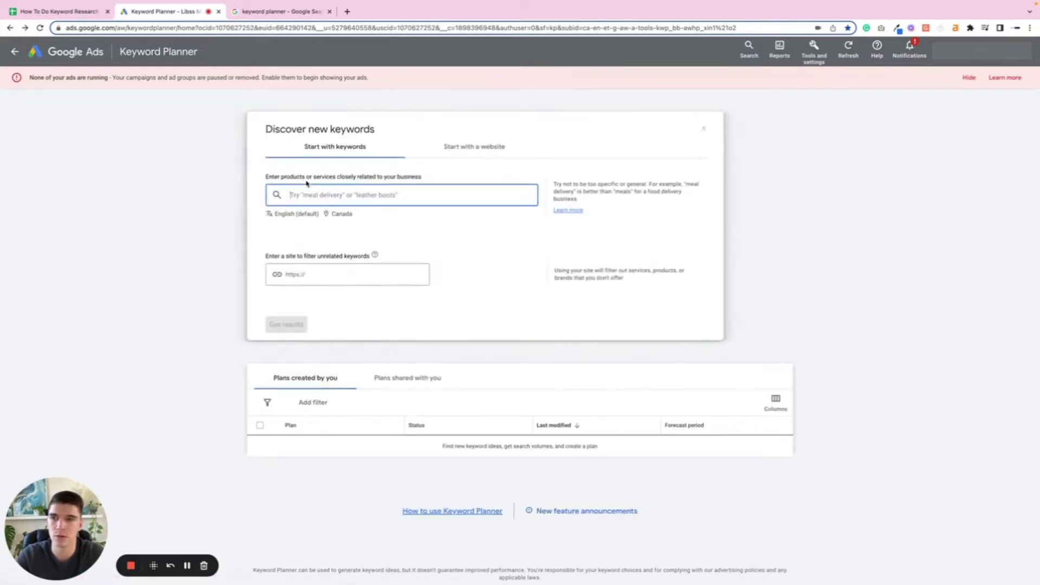
{"action": "left_click", "coordinate": [56, 12]}
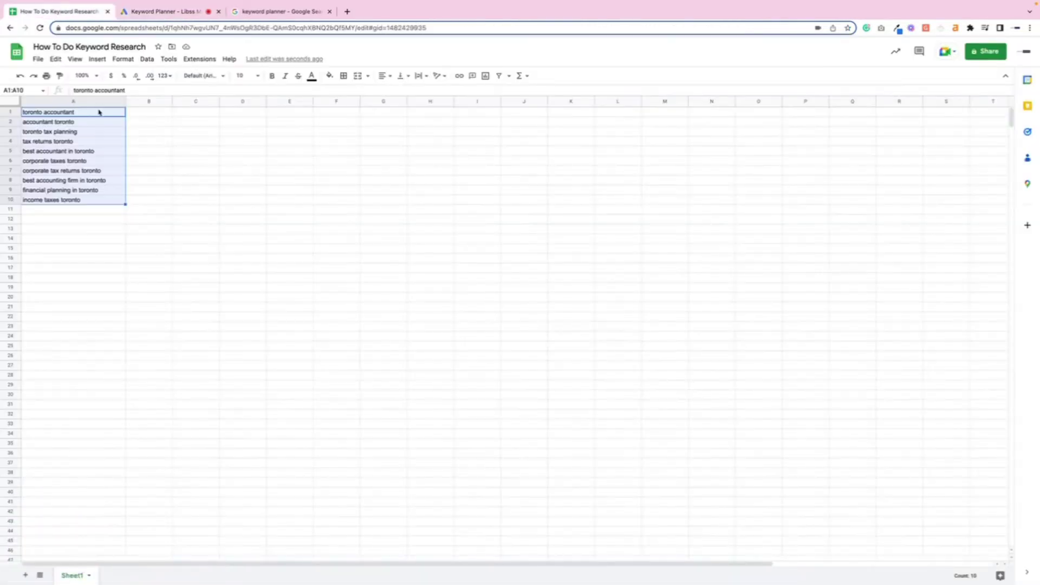
{"action": "left_click_drag", "start_coordinate": [103, 112], "coordinate": [114, 204]}
{"action": "key", "text": "ctrl+c"}
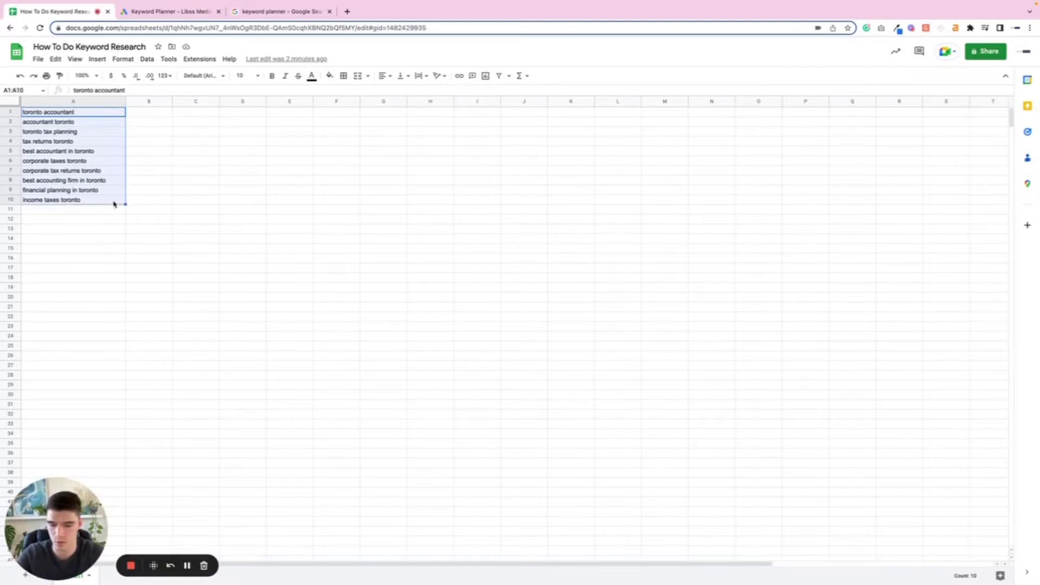
{"action": "left_click", "coordinate": [168, 11]}
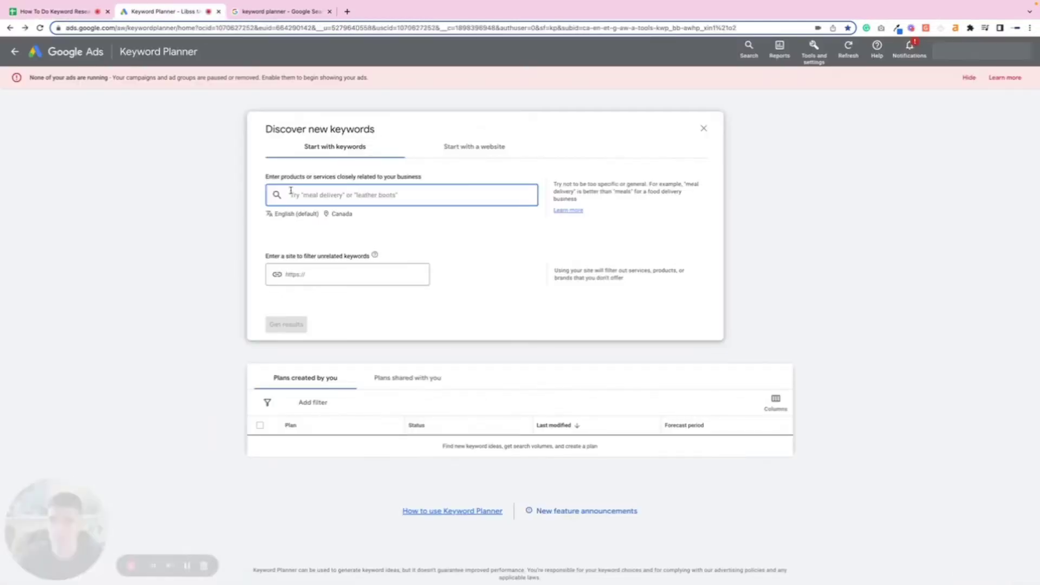
{"action": "key", "text": "ctrl+v"}
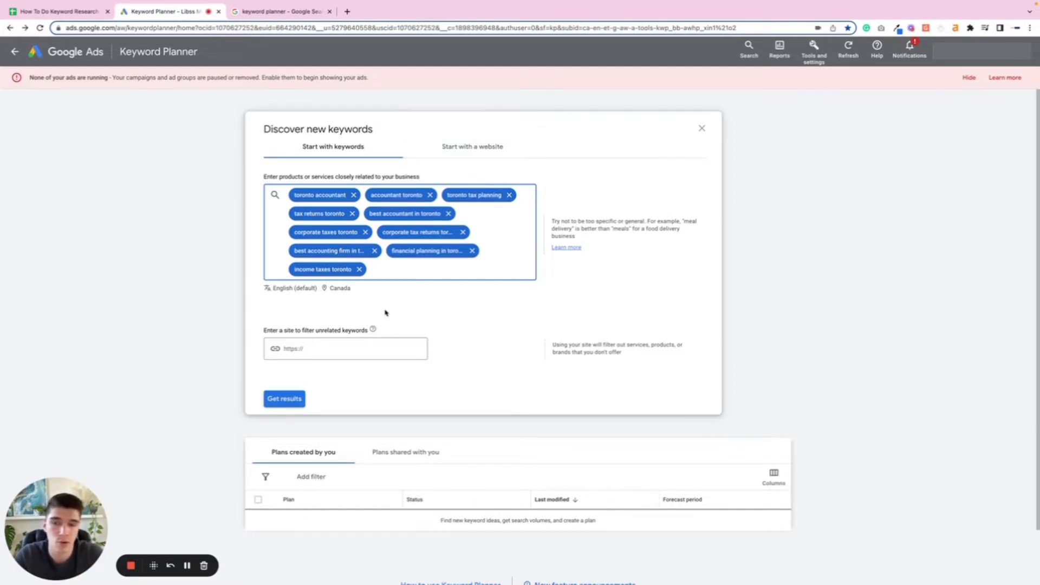
Step: Check the location targeting of the keyword search, and get the results for the ten seed keywords
{"action": "left_click", "coordinate": [339, 289]}
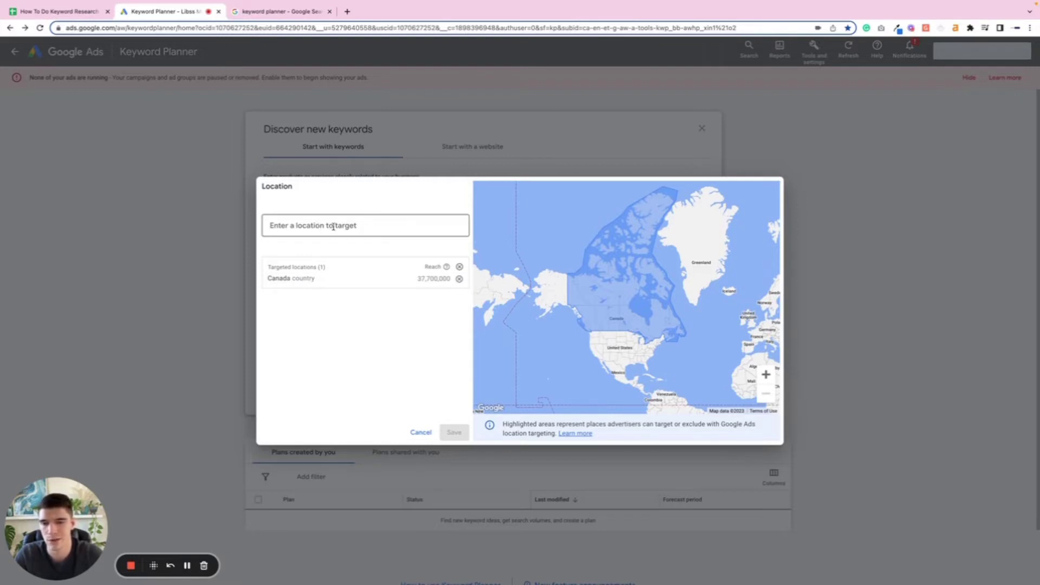
{"action": "left_click", "coordinate": [420, 432]}
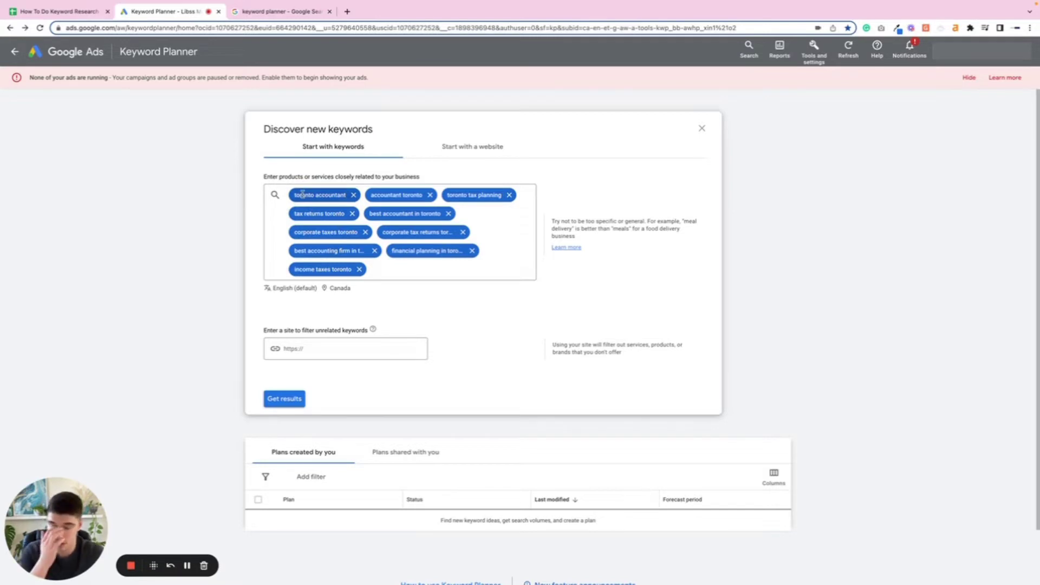
{"action": "left_click", "coordinate": [287, 398]}
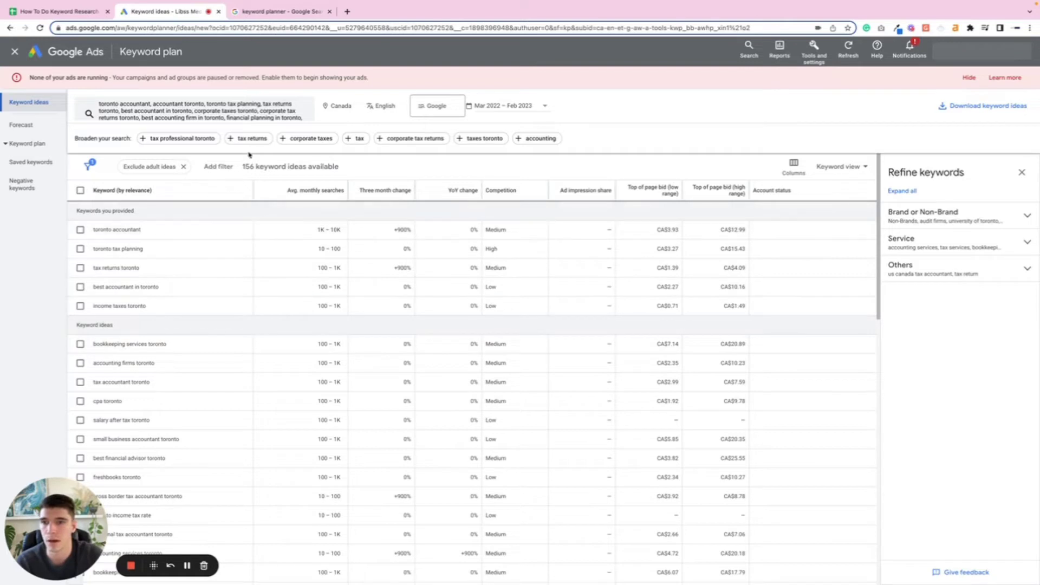
Step: Show 200 rows per page in the keyword ideas table and look through the listed keywords
{"action": "scroll", "coordinate": [267, 284], "scroll_direction": "down", "scroll_amount": 15}
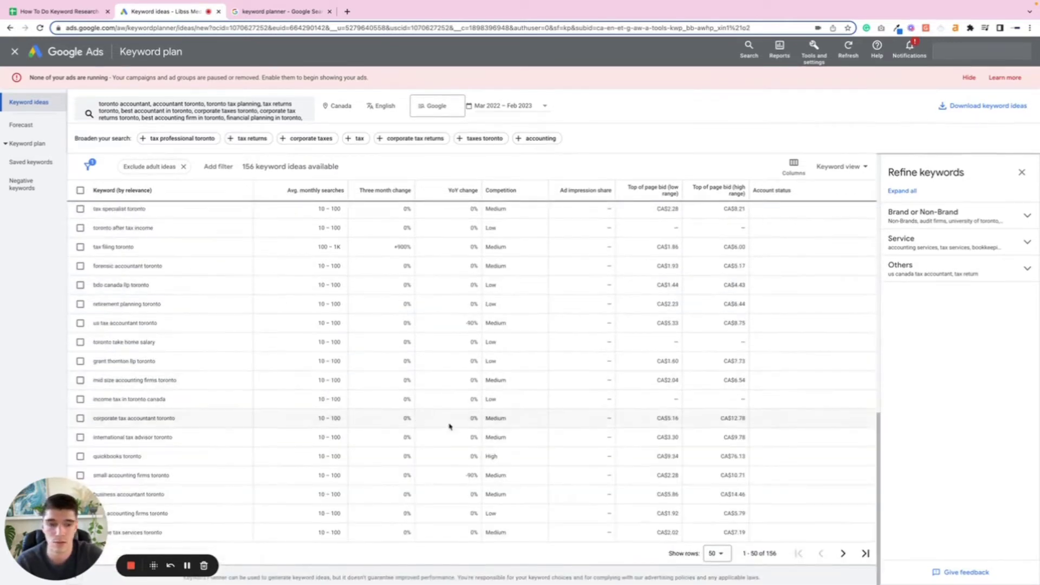
{"action": "left_click", "coordinate": [706, 552]}
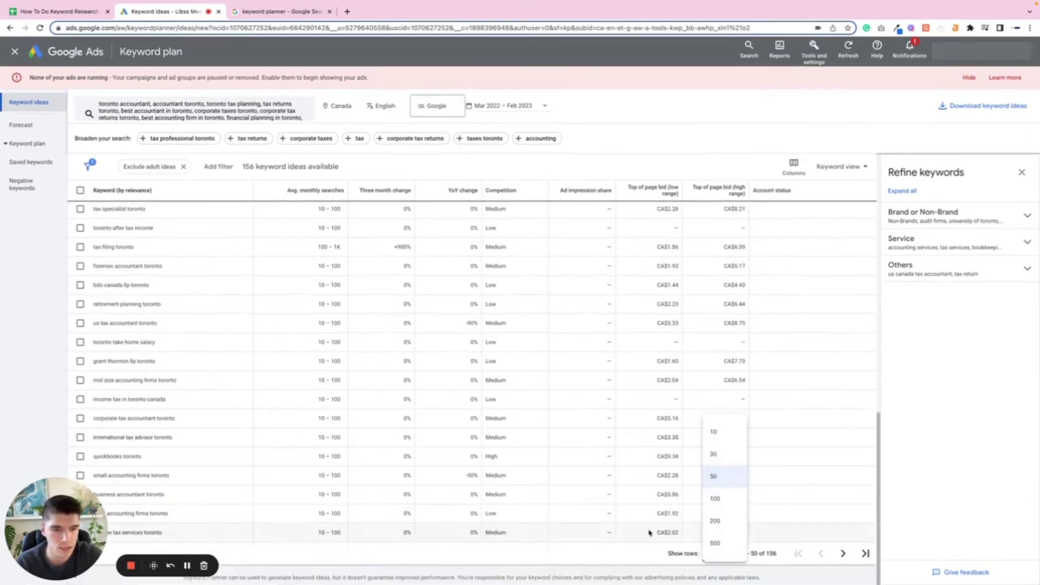
{"action": "left_click", "coordinate": [737, 521]}
{"action": "scroll", "coordinate": [666, 494], "scroll_direction": "down", "scroll_amount": 10}
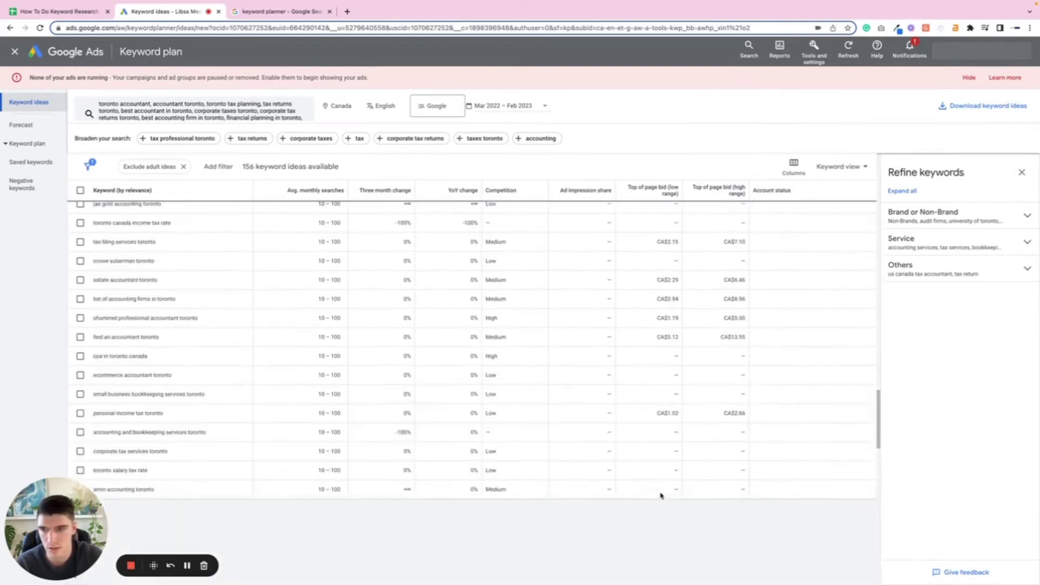
{"action": "scroll", "coordinate": [138, 486], "scroll_direction": "up", "scroll_amount": 12}
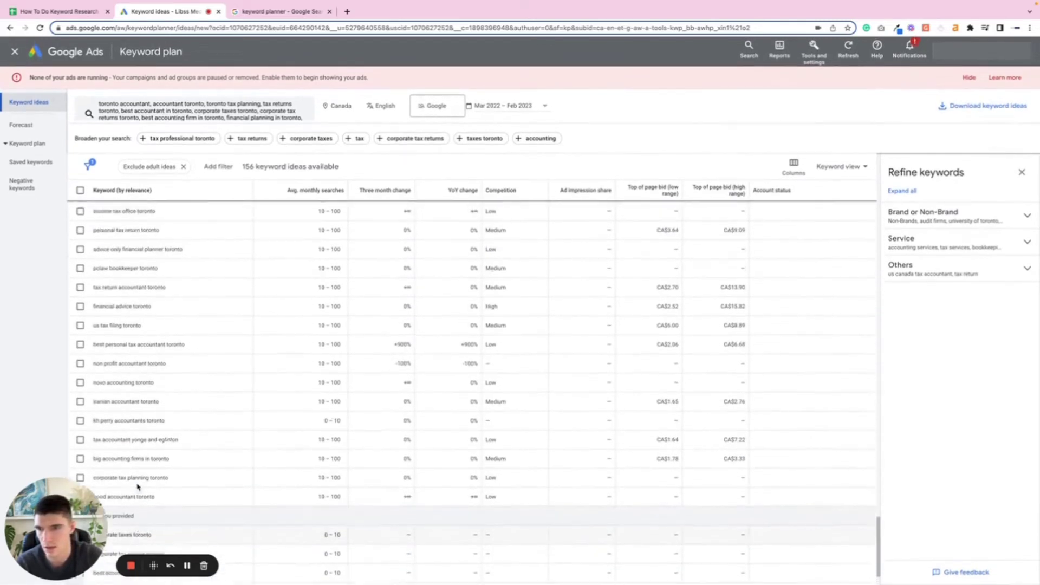
Step: Tick the keywords toronto accountant, toronto tax planning and salary after tax toronto individually in the keyword ideas table
{"action": "scroll", "coordinate": [272, 499], "scroll_direction": "up", "scroll_amount": 10}
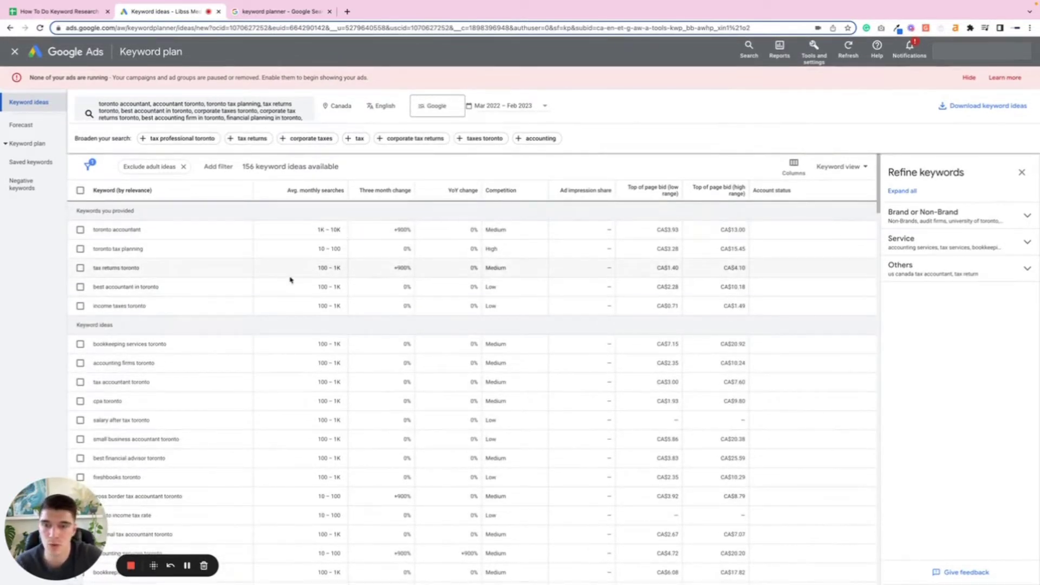
{"action": "left_click", "coordinate": [80, 191]}
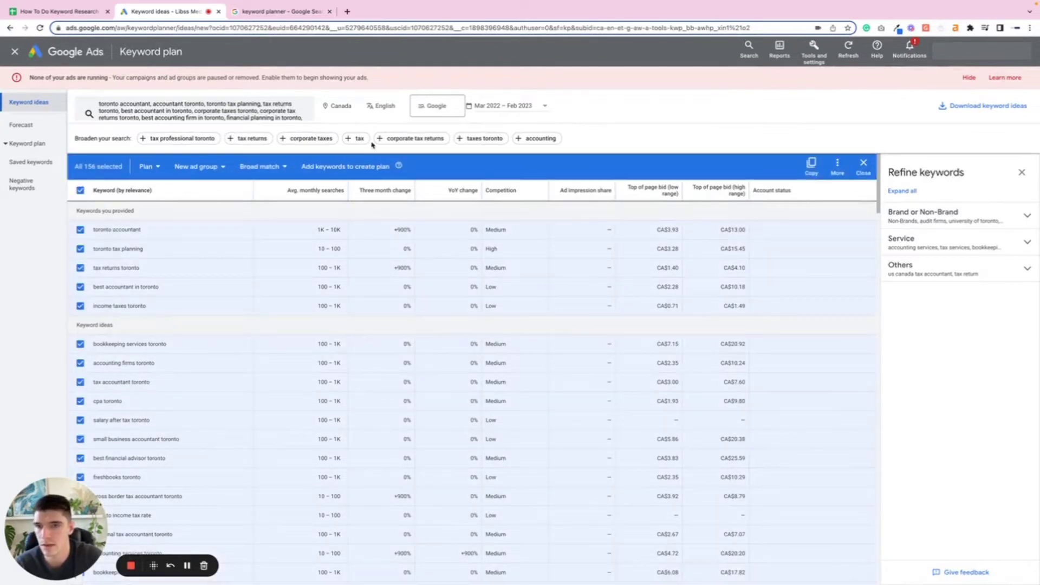
{"action": "left_click", "coordinate": [80, 190]}
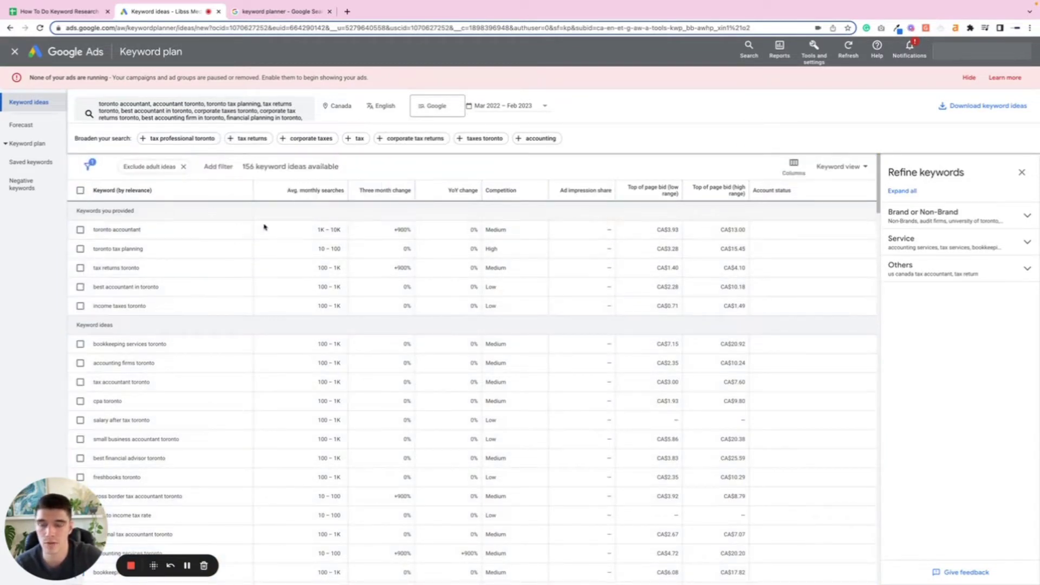
{"action": "left_click", "coordinate": [80, 231]}
{"action": "left_click", "coordinate": [80, 249]}
{"action": "scroll", "coordinate": [91, 253], "scroll_direction": "down", "scroll_amount": 1}
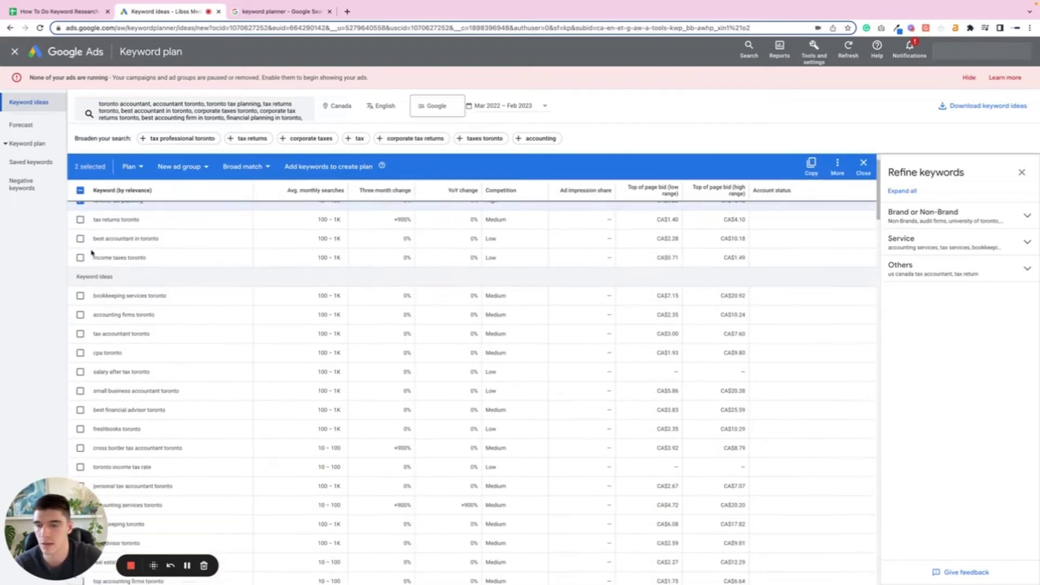
{"action": "left_click", "coordinate": [80, 371]}
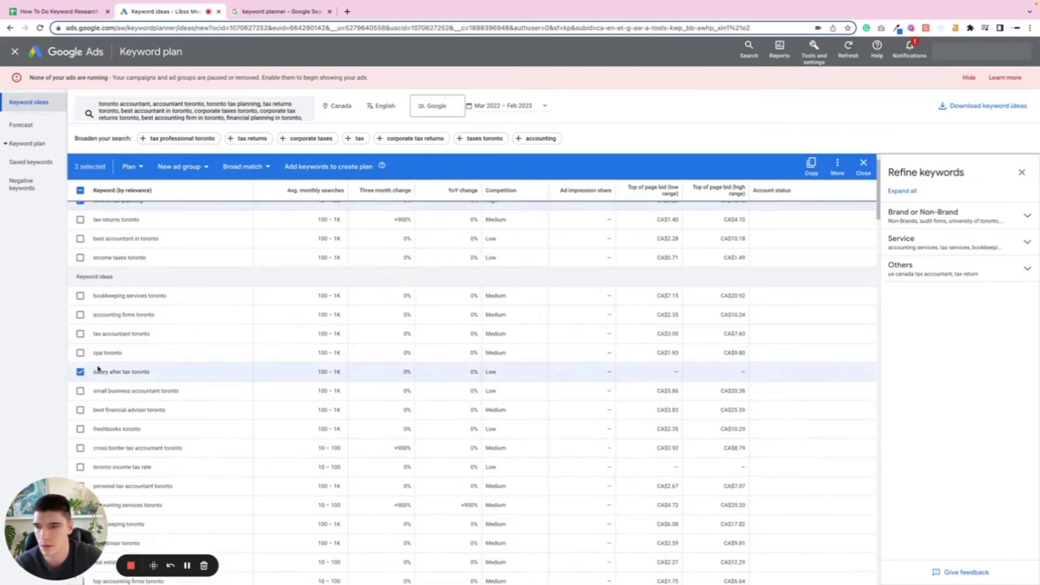
{"action": "scroll", "coordinate": [82, 372], "scroll_direction": "up", "scroll_amount": 1}
Step: Select all the keyword ideas in the table and add them to create a plan
{"action": "left_click", "coordinate": [81, 191]}
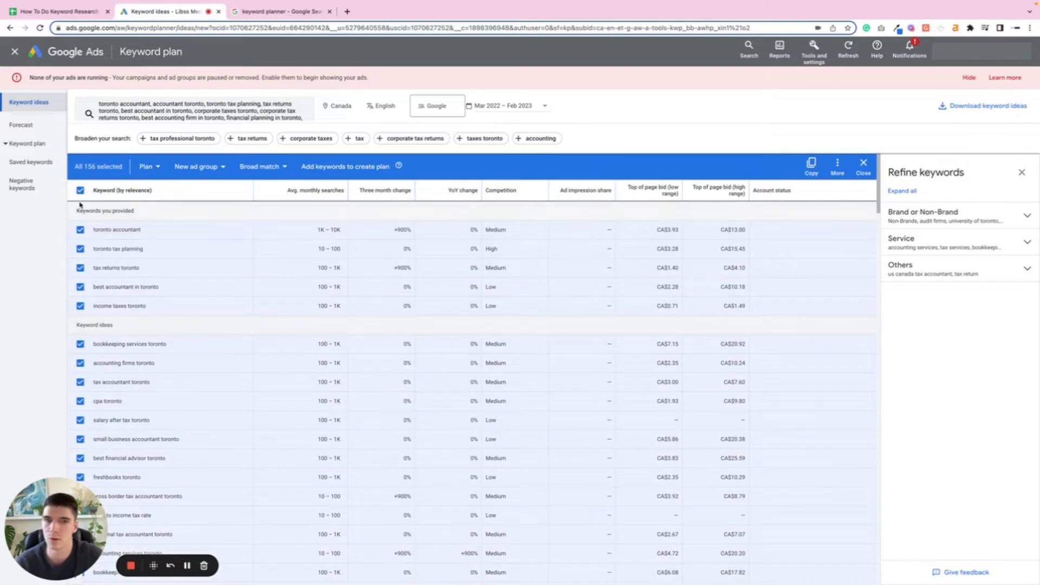
{"action": "left_click", "coordinate": [339, 167]}
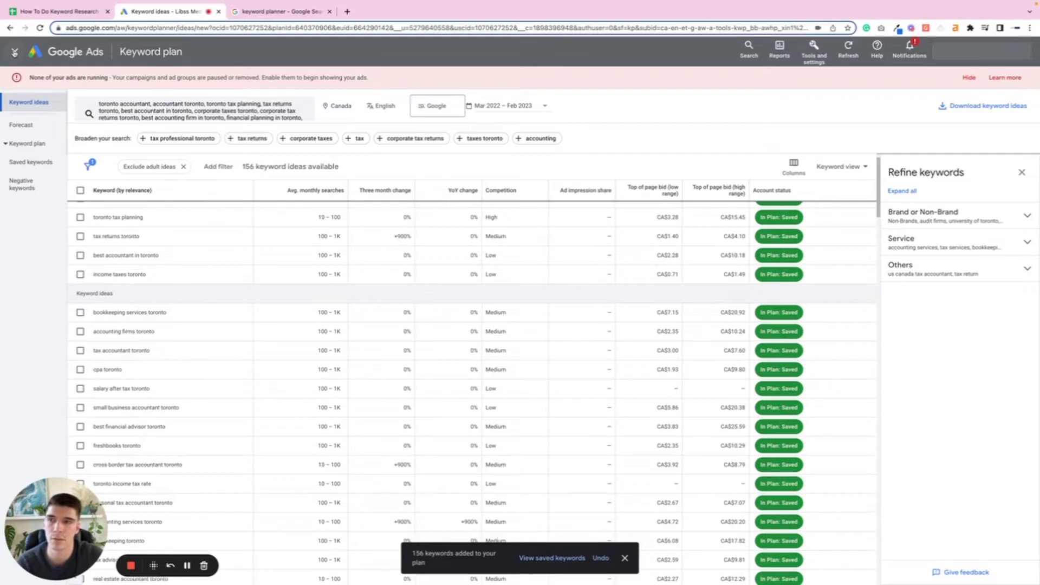
Step: Return to the Keyword Planner overview and rename the draft plan as Toronto Accountant Keywords
{"action": "left_click", "coordinate": [15, 52]}
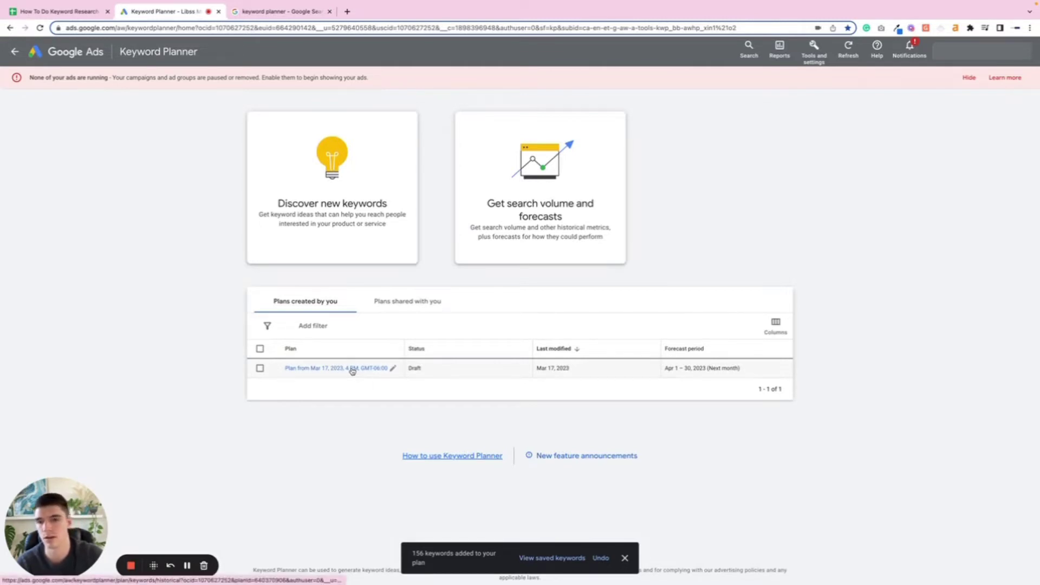
{"action": "left_click", "coordinate": [393, 368]}
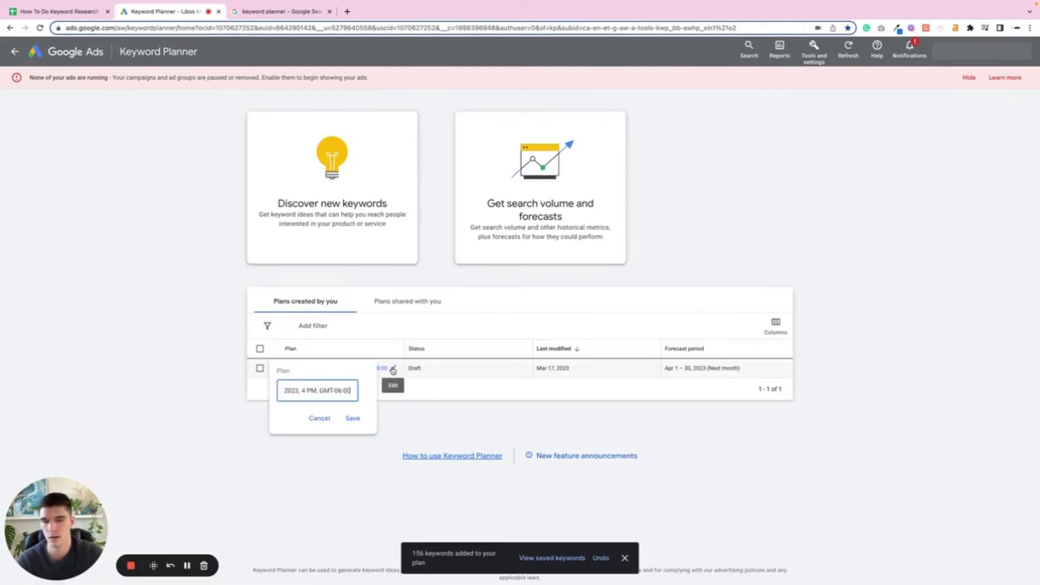
{"action": "triple_click", "coordinate": [331, 391]}
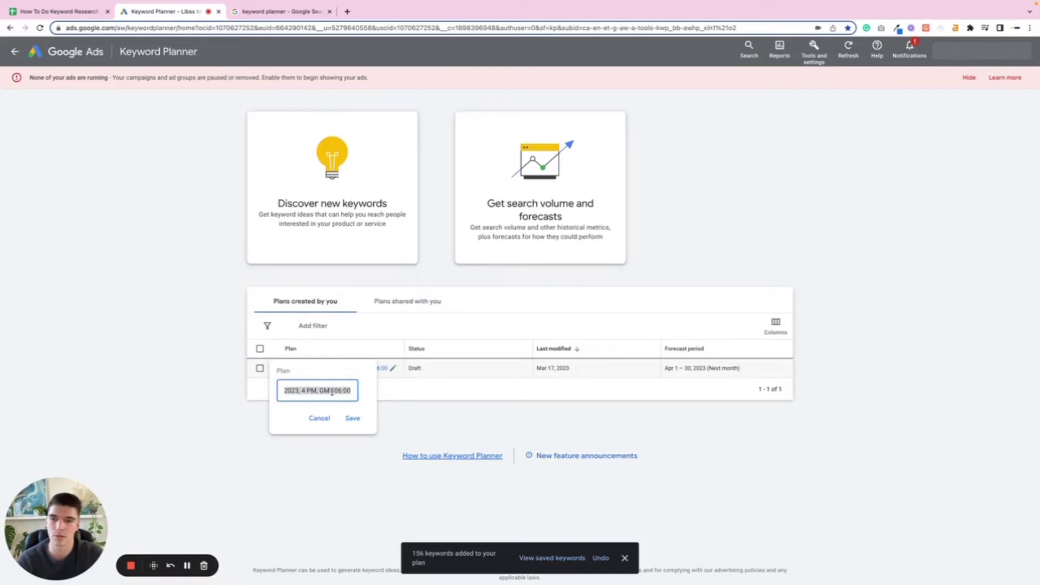
{"action": "type", "text": "Toronto Accounta"}
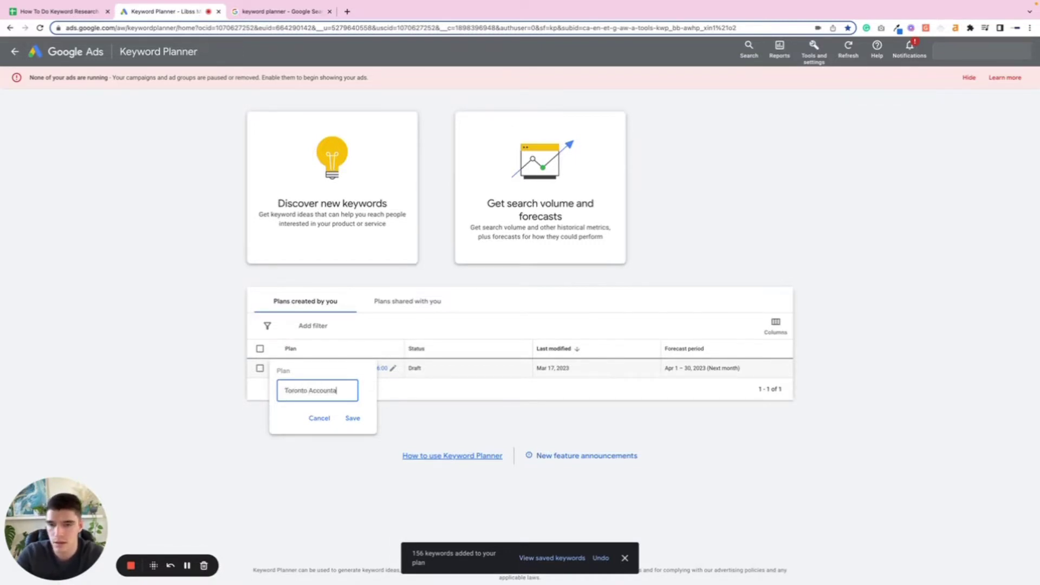
{"action": "type", "text": "nt Keywords"}
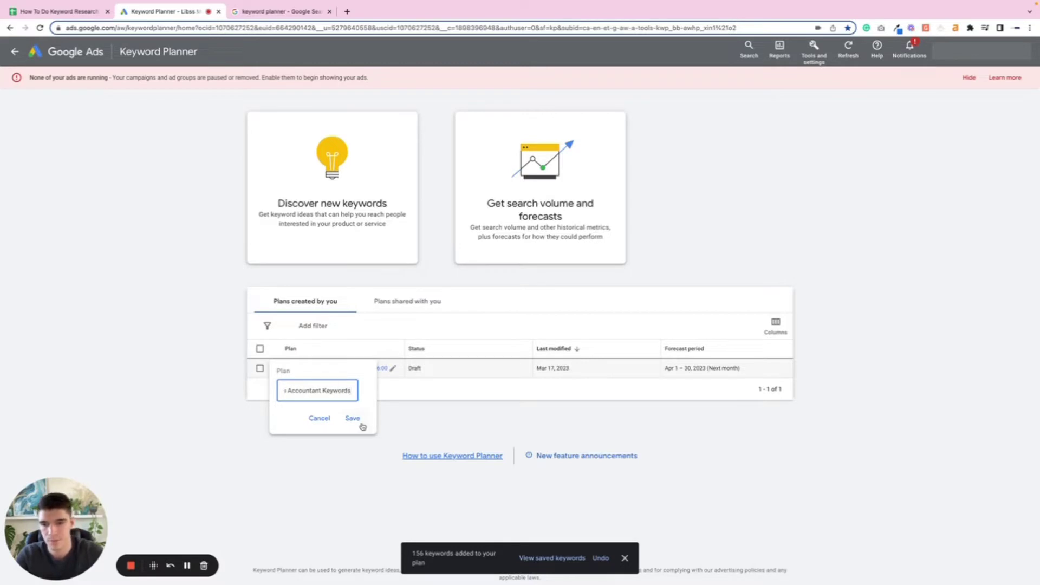
{"action": "left_click", "coordinate": [357, 419]}
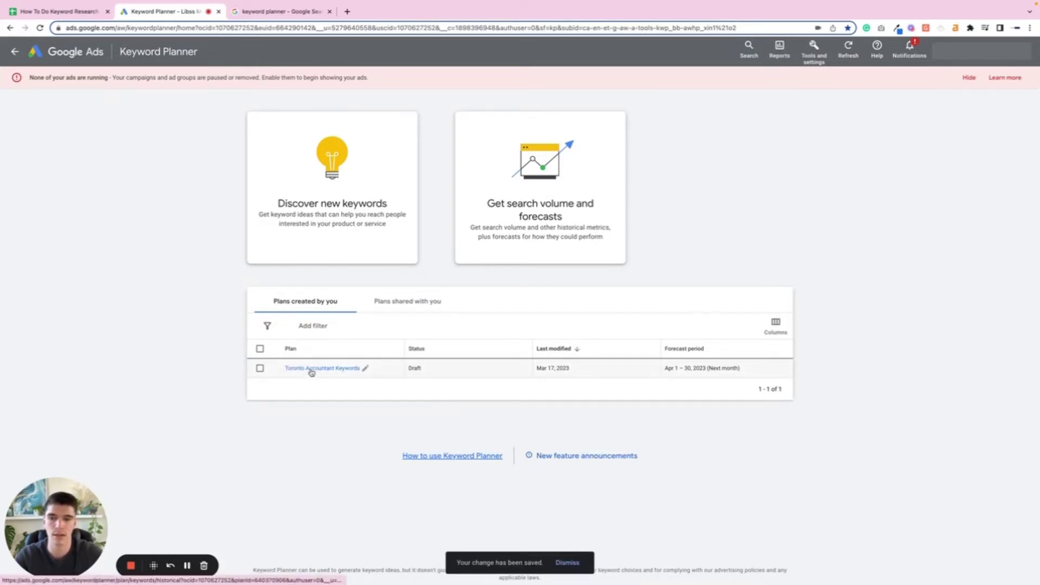
Step: Open the Toronto Accountant Keywords plan and download its plan historical metrics as a .csv file
{"action": "left_click", "coordinate": [311, 370]}
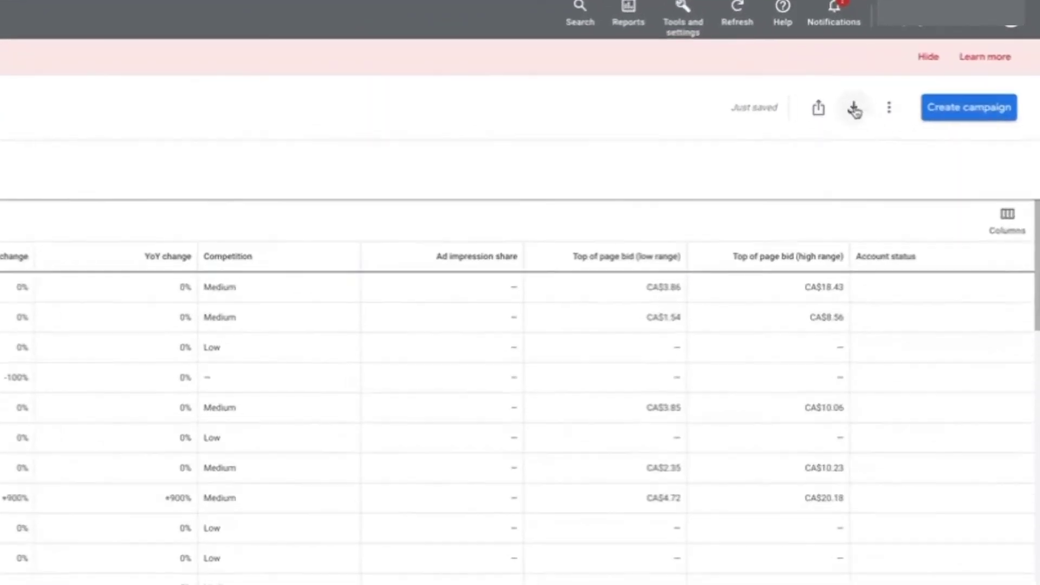
{"action": "left_click", "coordinate": [854, 108]}
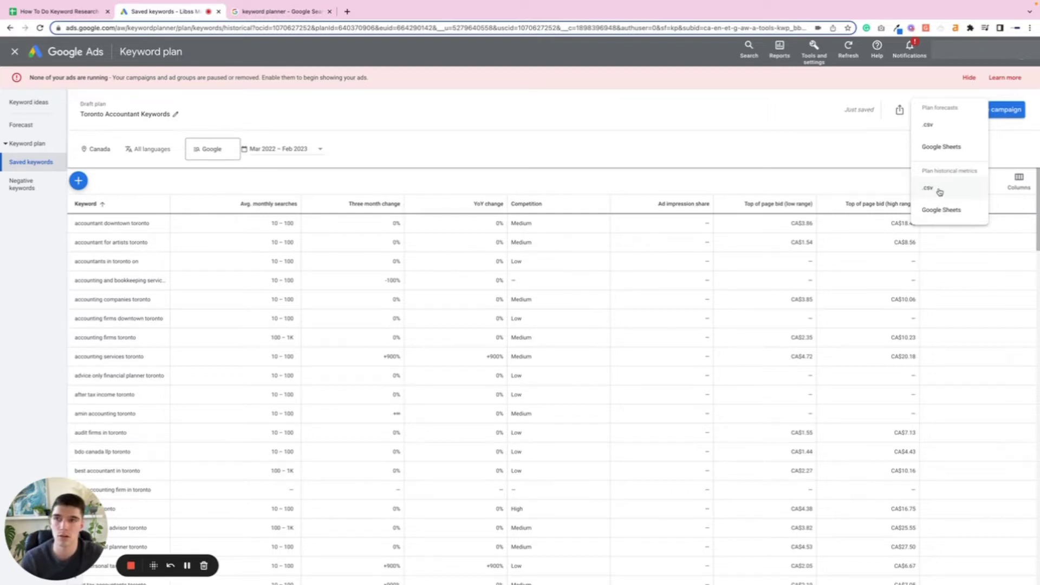
{"action": "left_click", "coordinate": [949, 192]}
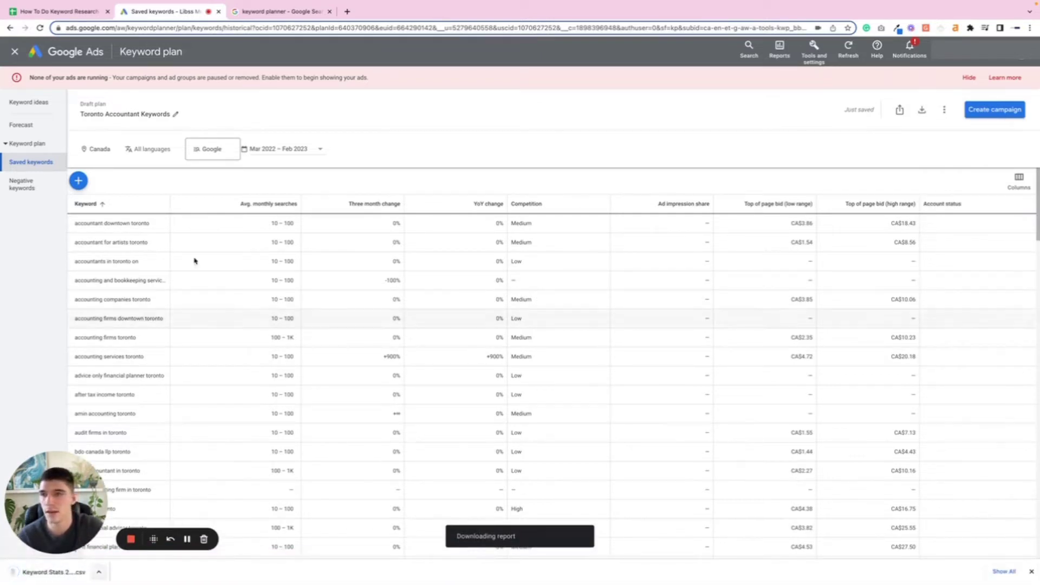
Step: Switch to the How To Do Keyword Research spreadsheet and import the downloaded Keyword Stats CSV file, replacing the current sheet
{"action": "left_click", "coordinate": [63, 11]}
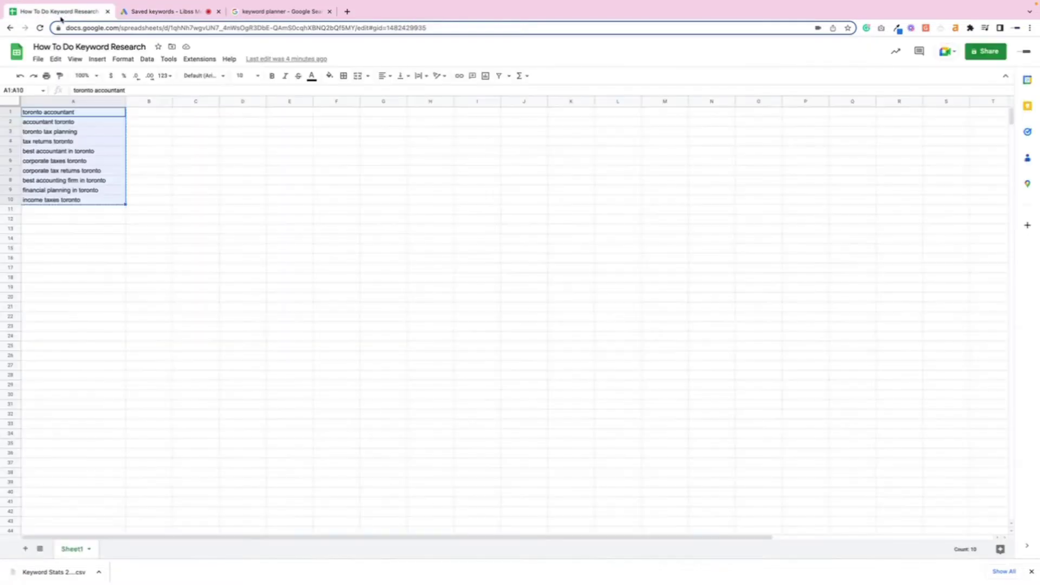
{"action": "left_click", "coordinate": [196, 199]}
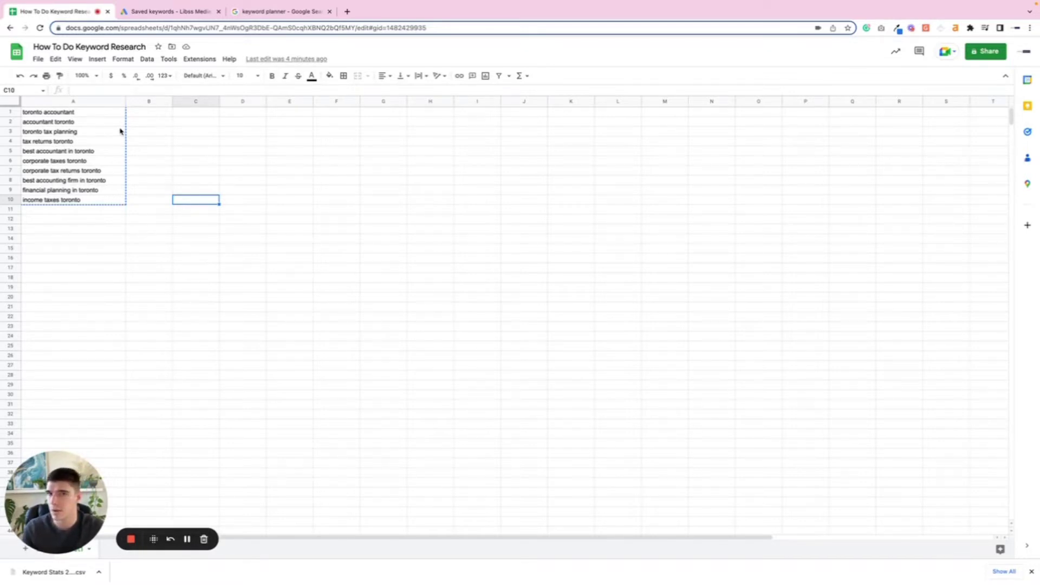
{"action": "left_click", "coordinate": [38, 59]}
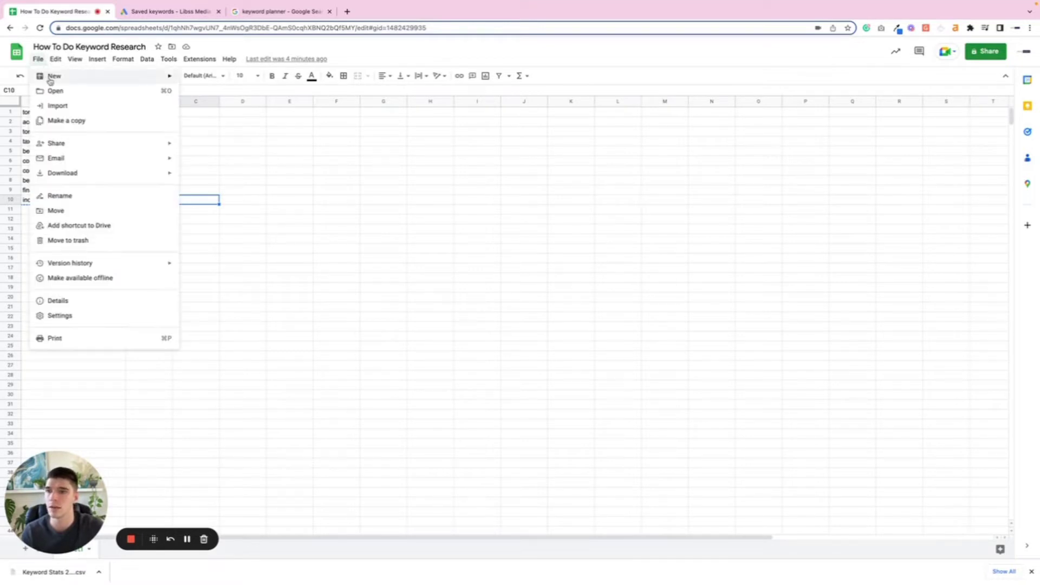
{"action": "left_click", "coordinate": [56, 106]}
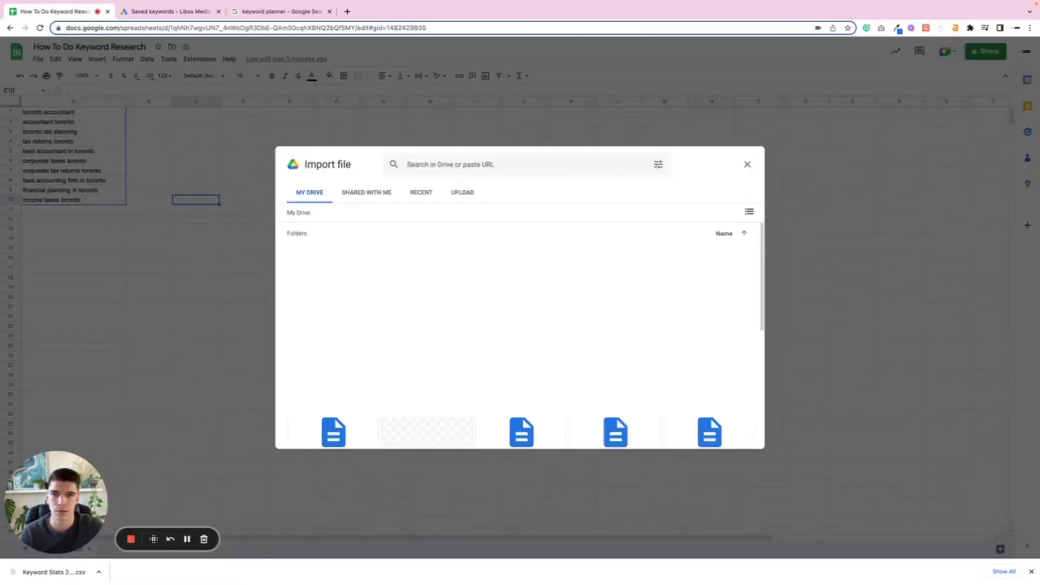
{"action": "left_click", "coordinate": [461, 194]}
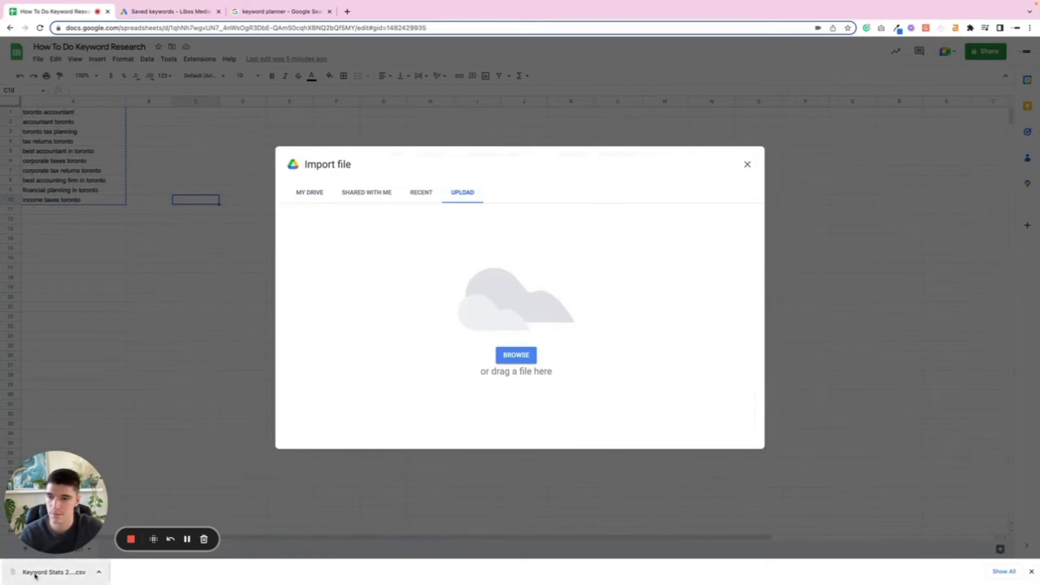
{"action": "left_click_drag", "start_coordinate": [36, 574], "coordinate": [459, 402]}
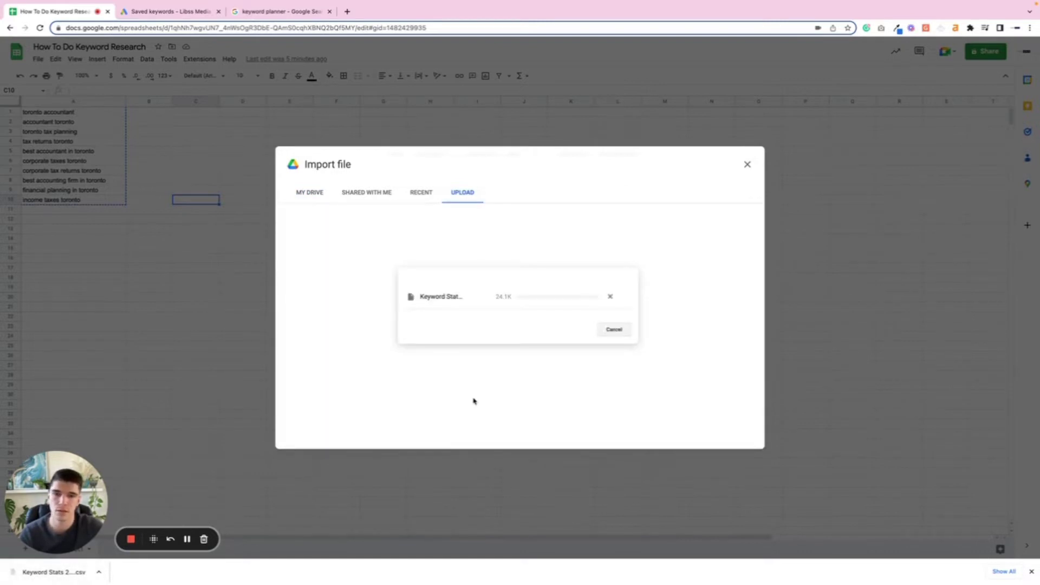
{"action": "left_click", "coordinate": [456, 299]}
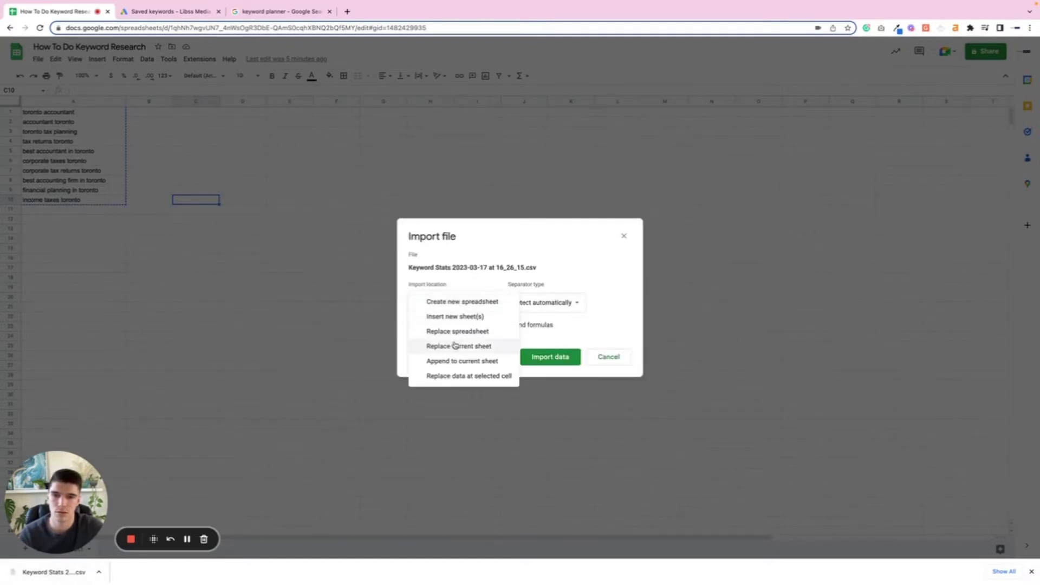
{"action": "left_click", "coordinate": [484, 346]}
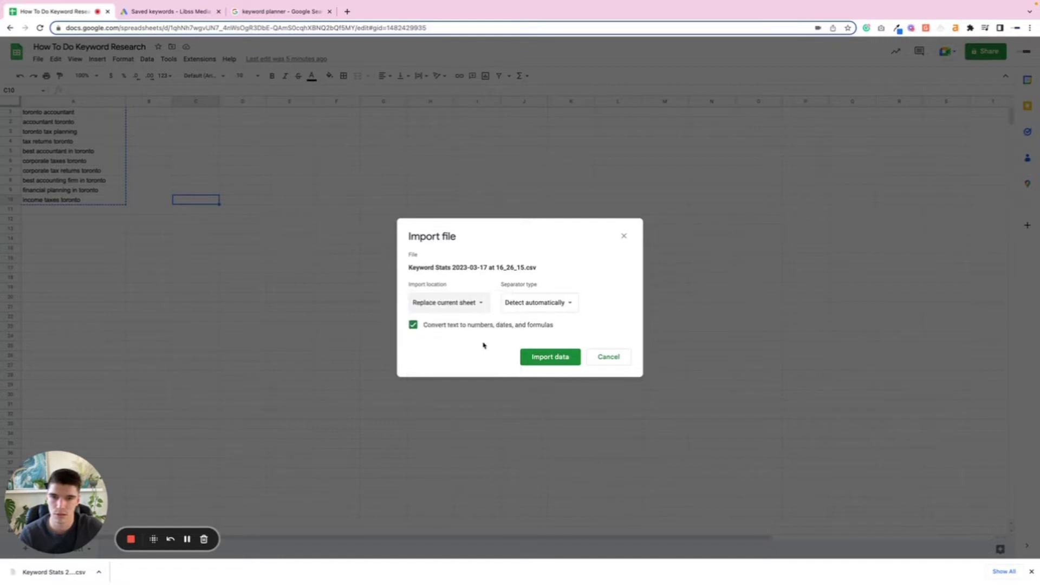
{"action": "left_click", "coordinate": [570, 359]}
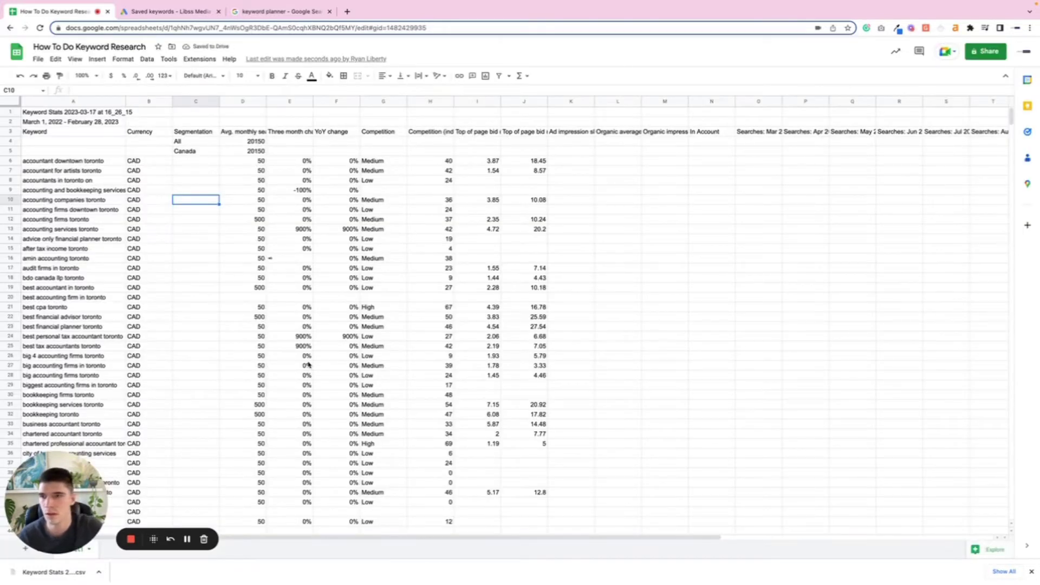
Step: Look through the imported keywords and delete rows 1 and 2 with the report title and date range above the headers
{"action": "scroll", "coordinate": [111, 171], "scroll_direction": "down", "scroll_amount": 20}
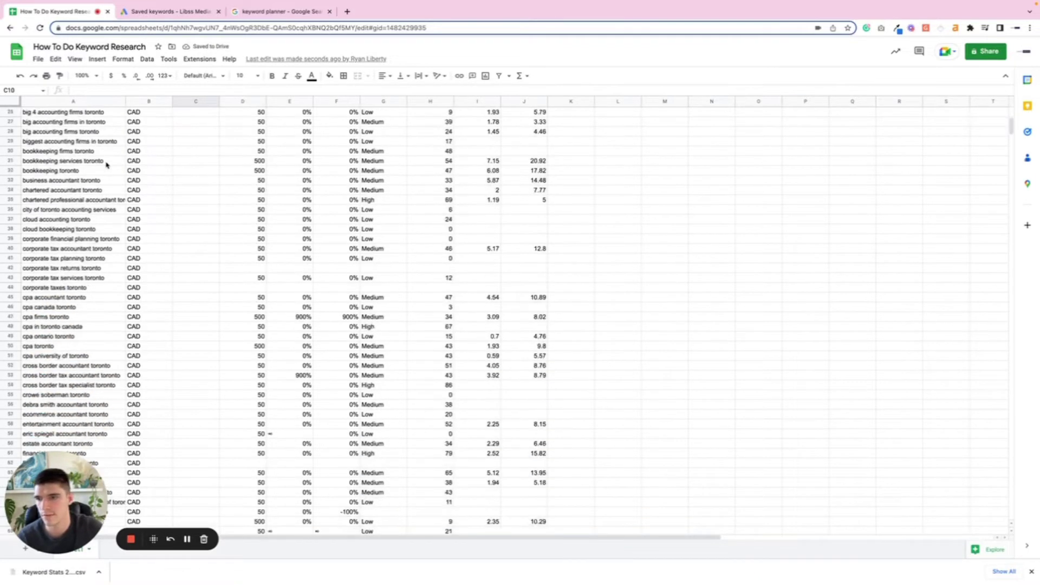
{"action": "scroll", "coordinate": [111, 171], "scroll_direction": "up", "scroll_amount": 20}
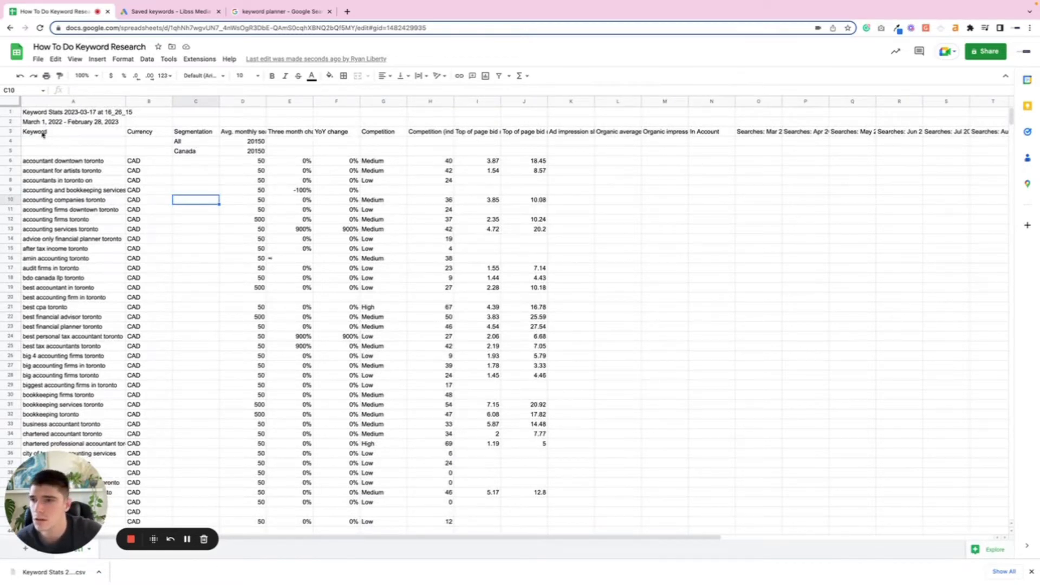
{"action": "left_click_drag", "start_coordinate": [11, 112], "coordinate": [11, 122]}
{"action": "right_click", "coordinate": [34, 117]}
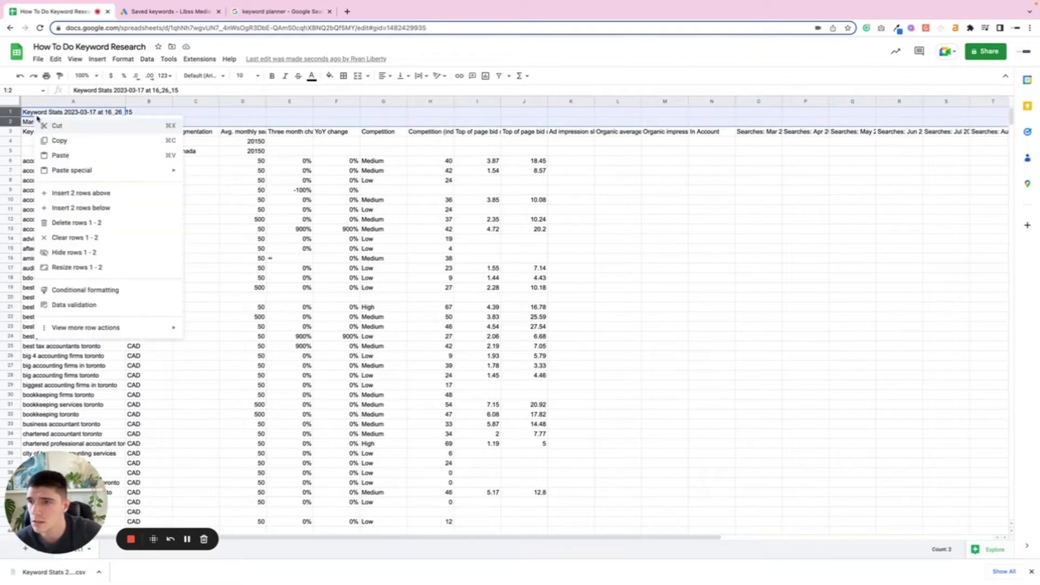
{"action": "left_click", "coordinate": [95, 219]}
{"action": "left_click", "coordinate": [199, 168]}
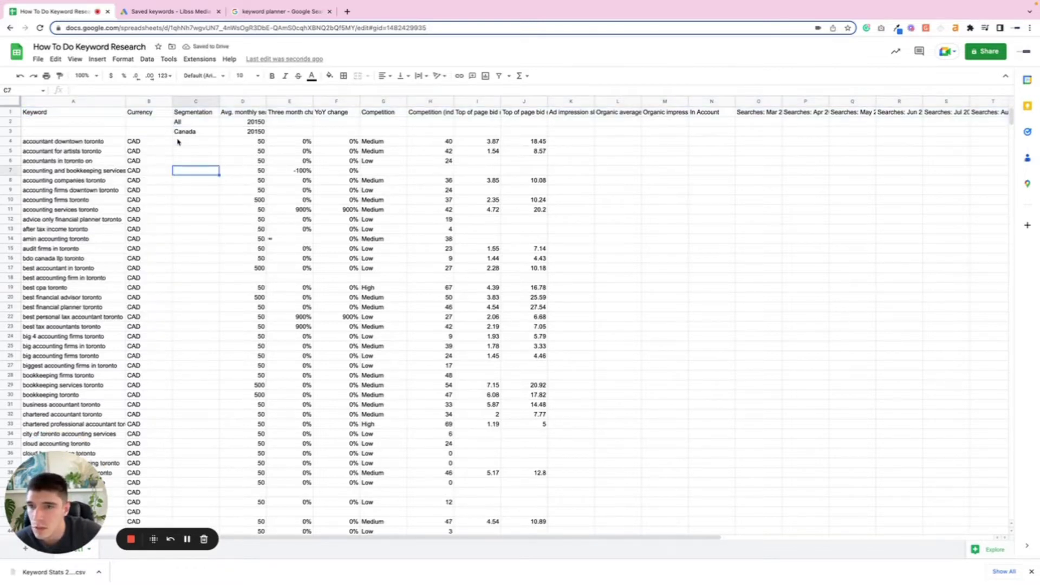
Step: Delete the Currency and Segmentation columns from the sheet
{"action": "left_click_drag", "start_coordinate": [151, 103], "coordinate": [195, 102]}
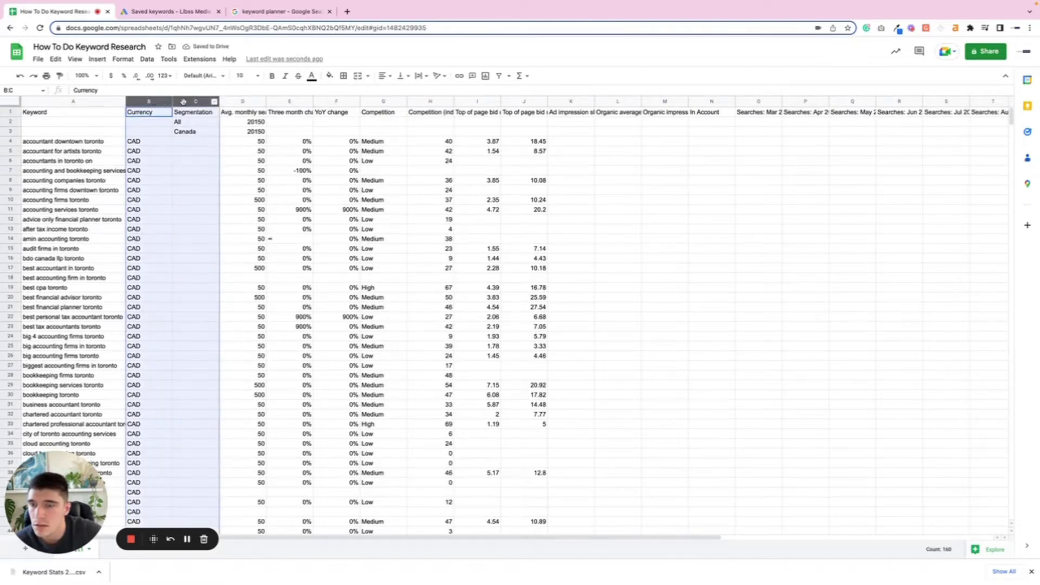
{"action": "right_click", "coordinate": [195, 104]}
{"action": "left_click", "coordinate": [252, 214]}
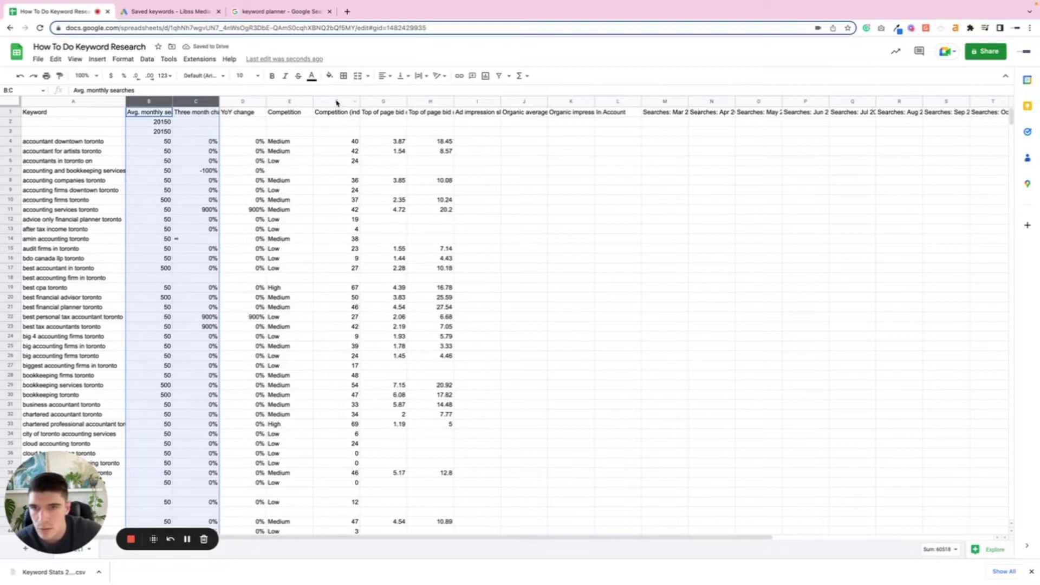
Step: Clear the contents of columns F to Z, starting after the Competition column
{"action": "left_click_drag", "start_coordinate": [336, 101], "coordinate": [1007, 101]}
{"action": "key", "text": "Delete"}
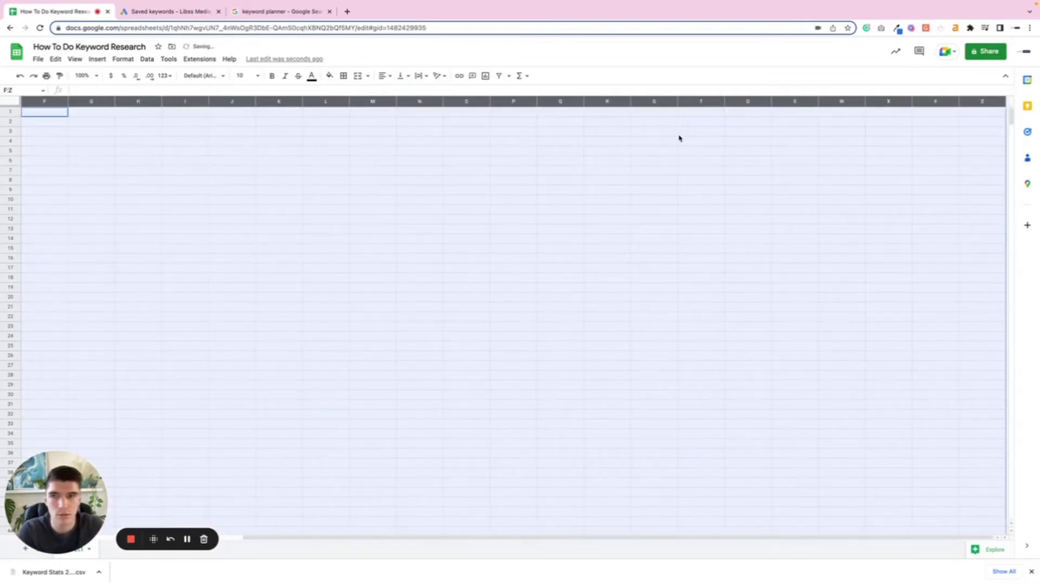
{"action": "scroll", "coordinate": [678, 138], "scroll_direction": "left", "scroll_amount": 5}
{"action": "left_click", "coordinate": [587, 163]}
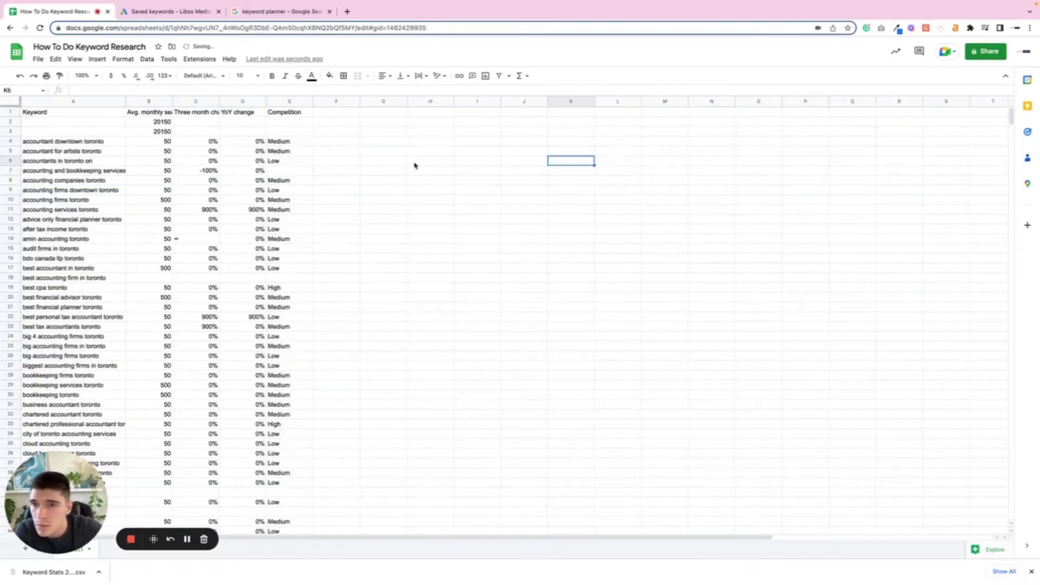
Step: Delete the YoY change column from the keyword sheet
{"action": "left_click", "coordinate": [239, 101]}
{"action": "right_click", "coordinate": [239, 102]}
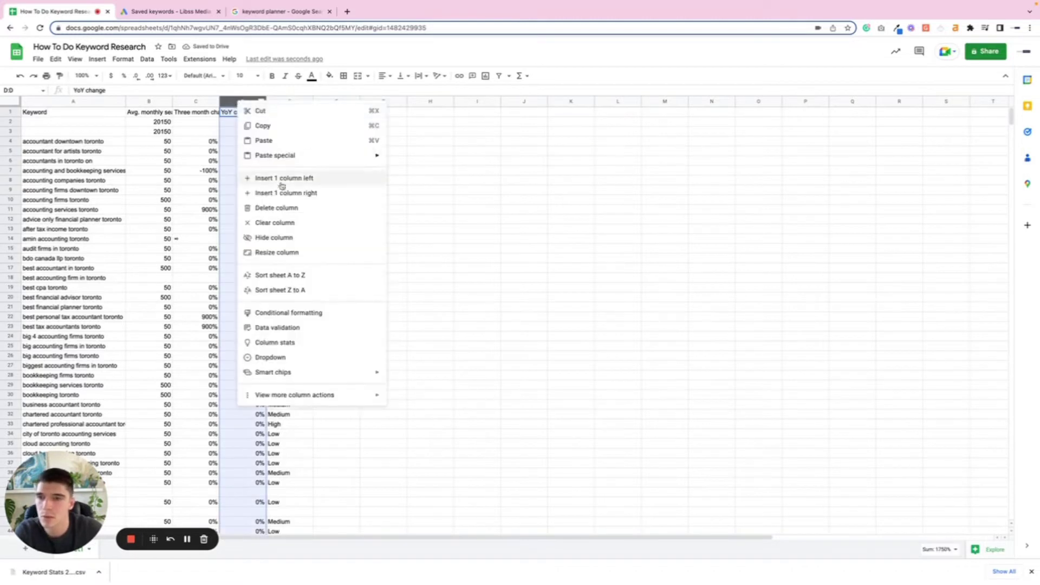
{"action": "left_click", "coordinate": [276, 207]}
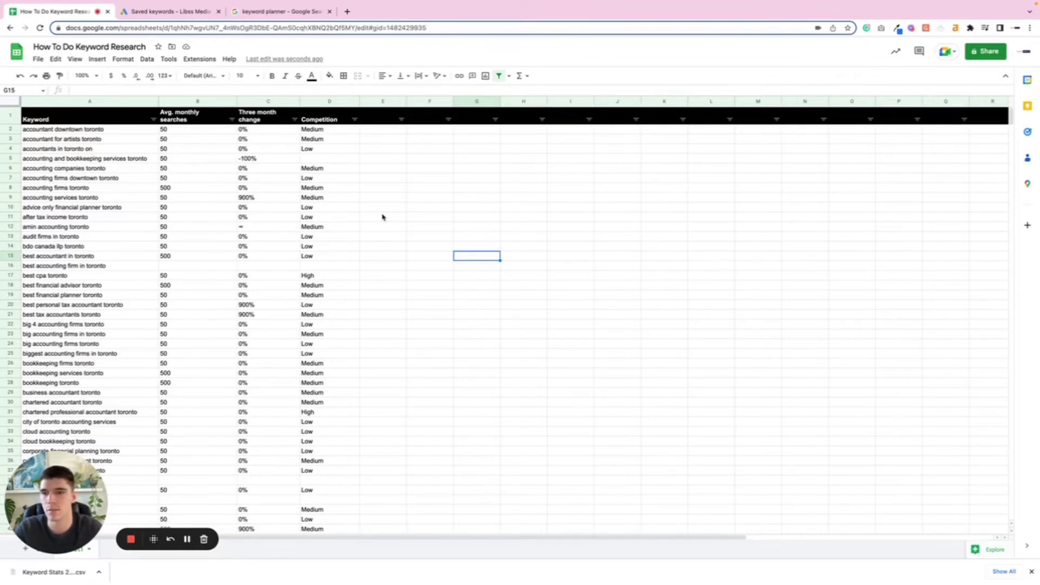
Step: Delete the row with the keyword "advice only financial planner toronto" from the keyword sheet
{"action": "left_click", "coordinate": [331, 276]}
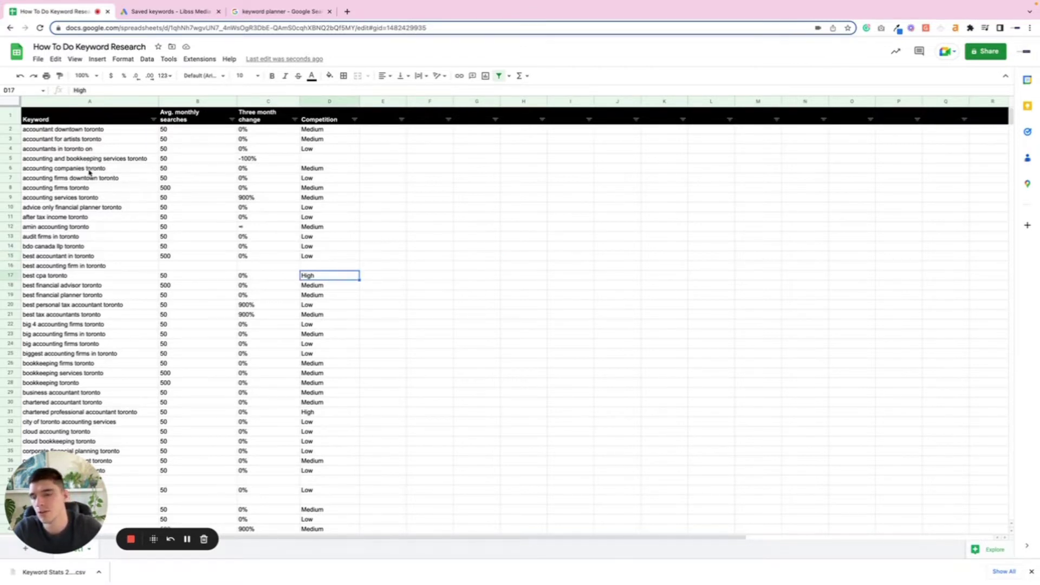
{"action": "scroll", "coordinate": [81, 148], "scroll_direction": "down", "scroll_amount": 1}
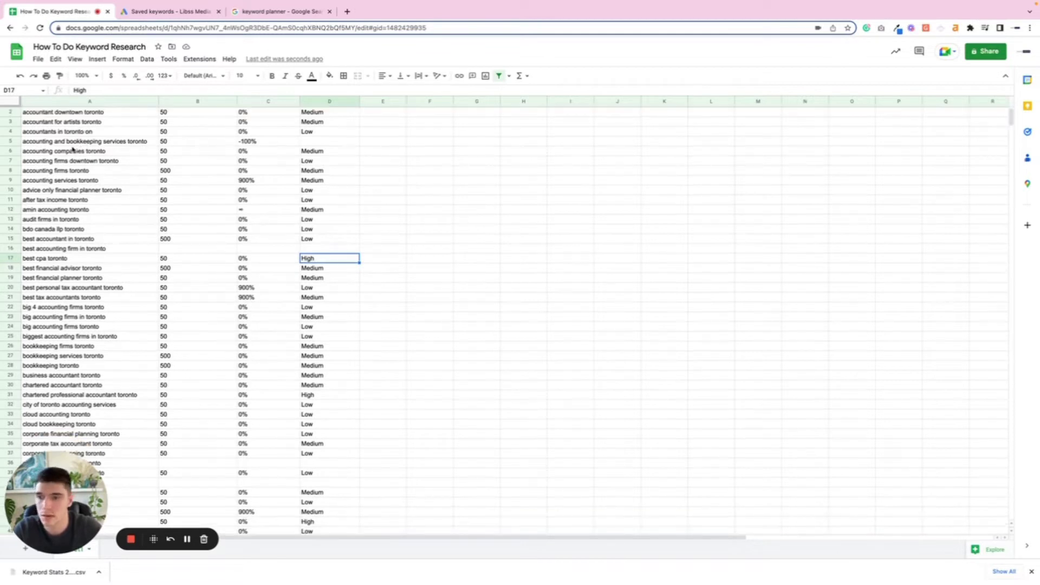
{"action": "scroll", "coordinate": [73, 151], "scroll_direction": "up", "scroll_amount": 1}
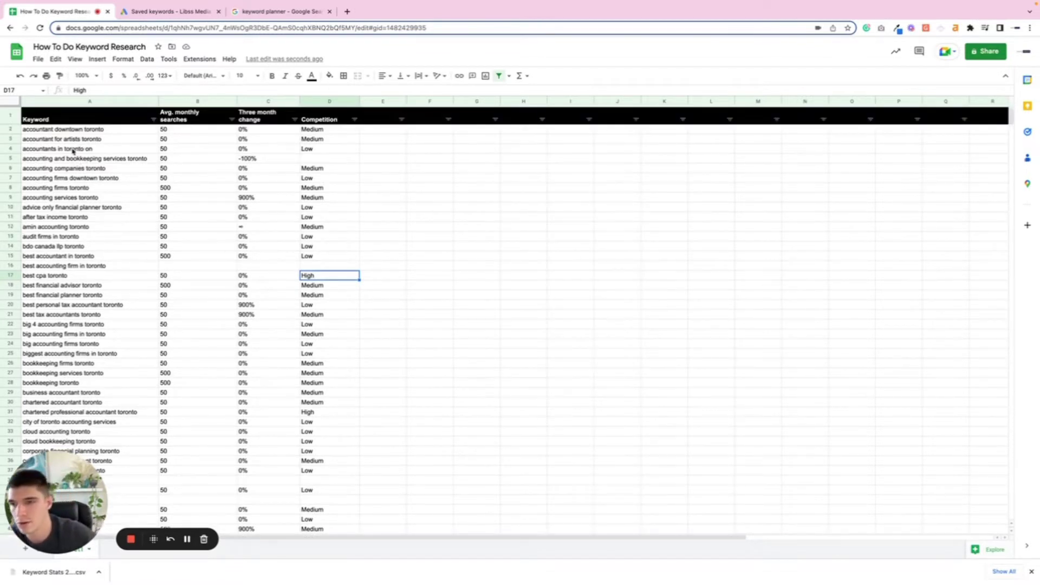
{"action": "left_click", "coordinate": [53, 207]}
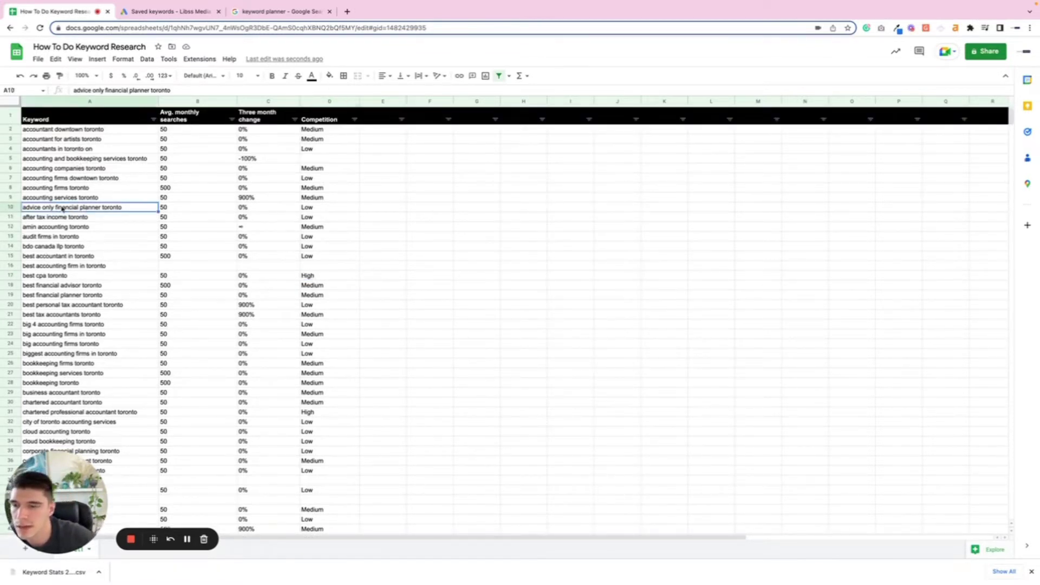
{"action": "right_click", "coordinate": [11, 208]}
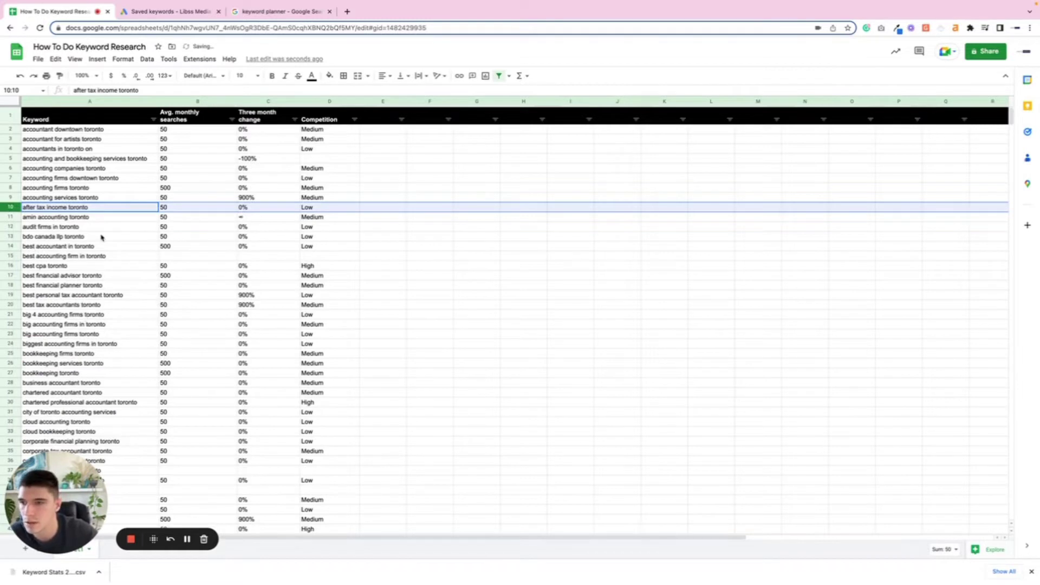
Step: Delete the row with the keyword "amin accounting toronto" from the keyword sheet
{"action": "left_click", "coordinate": [38, 218]}
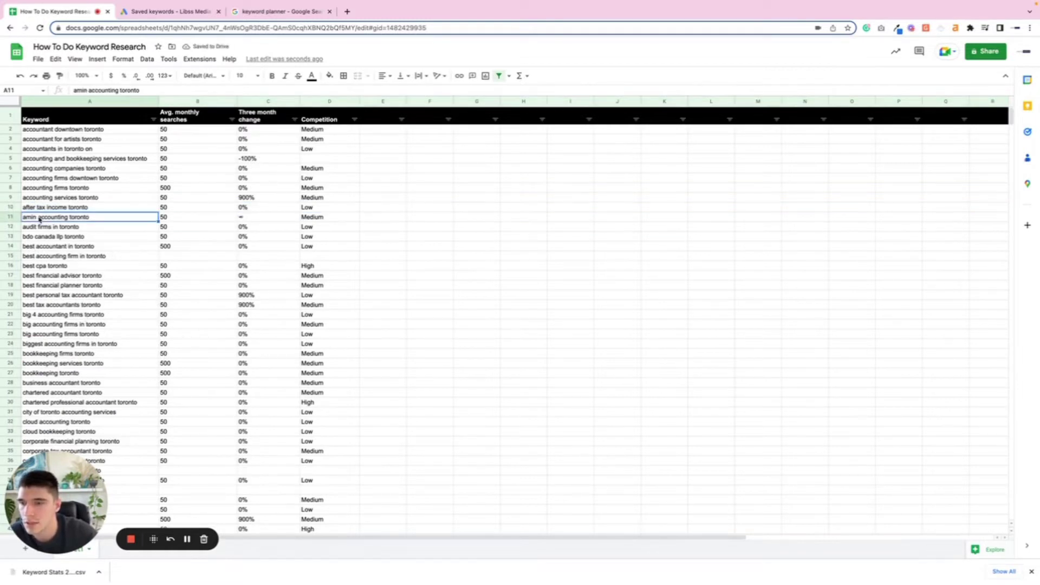
{"action": "right_click", "coordinate": [12, 217]}
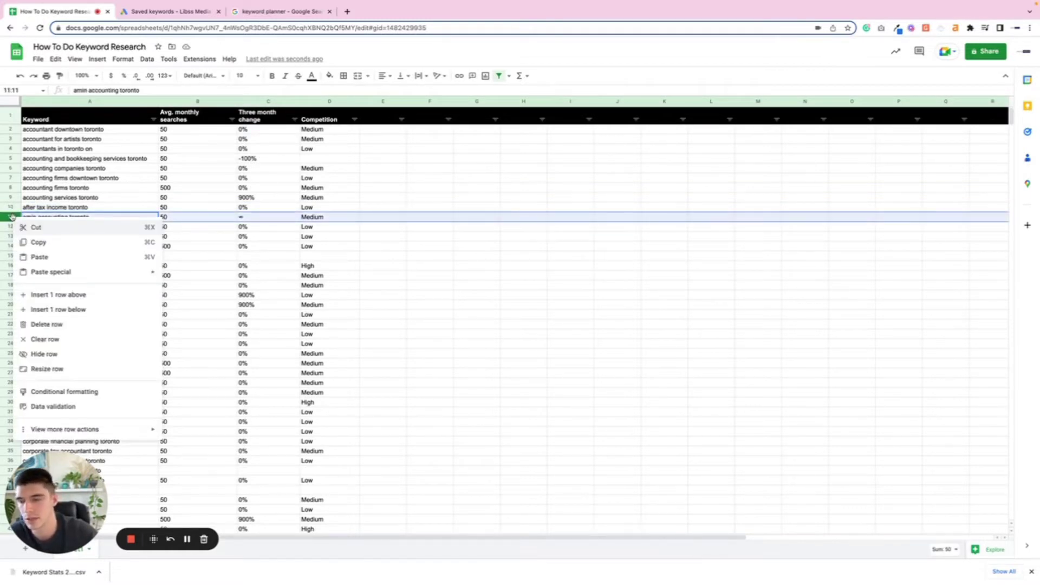
{"action": "left_click", "coordinate": [59, 327]}
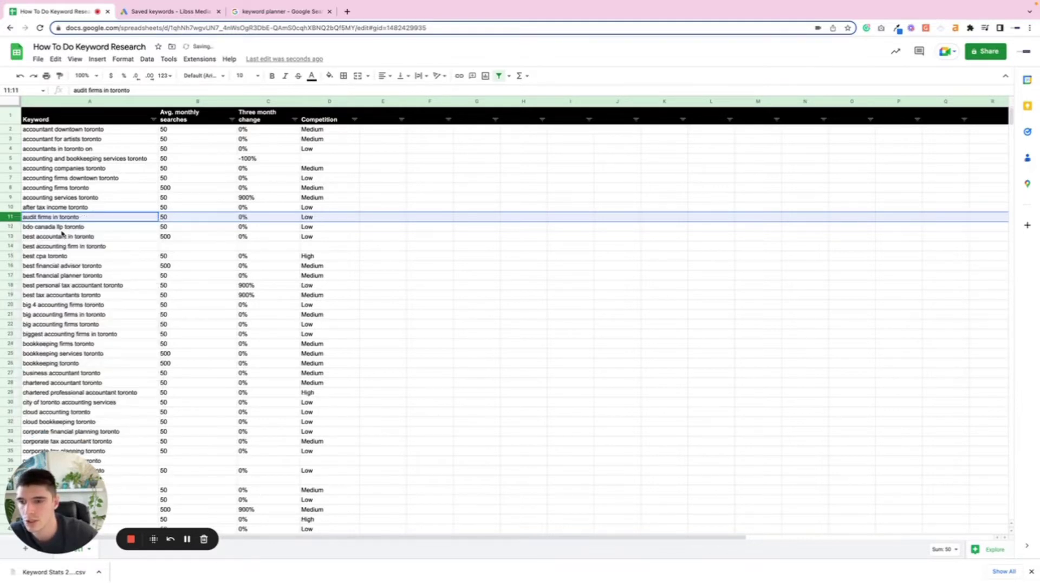
Step: Review the full keyword list down to "tax returns toronto", comparing the green service rows, the blue income tax rate row and the uncoloured rows
{"action": "scroll", "coordinate": [113, 257], "scroll_direction": "down", "scroll_amount": 2}
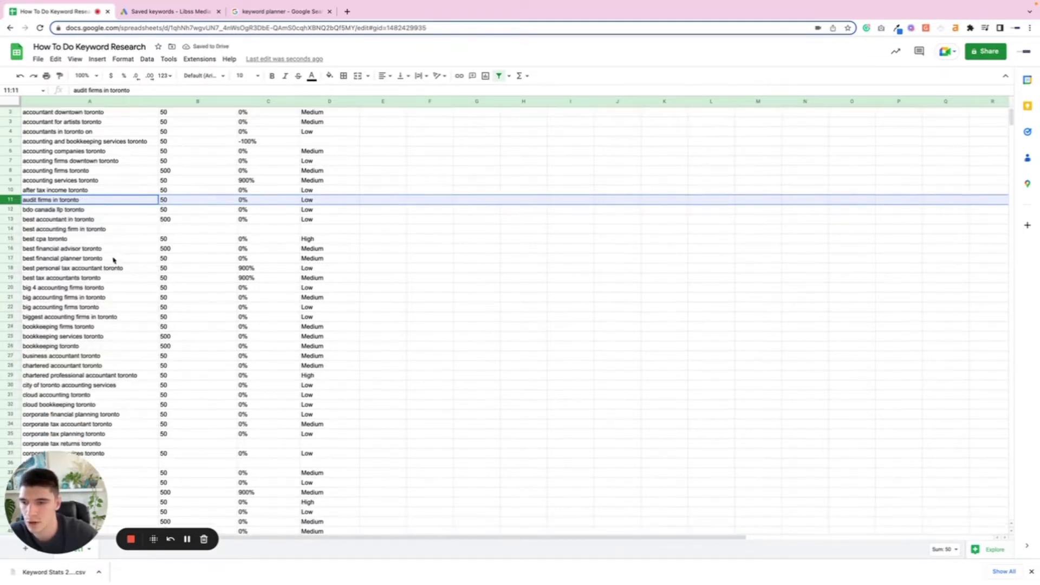
{"action": "scroll", "coordinate": [113, 260], "scroll_direction": "down", "scroll_amount": 1}
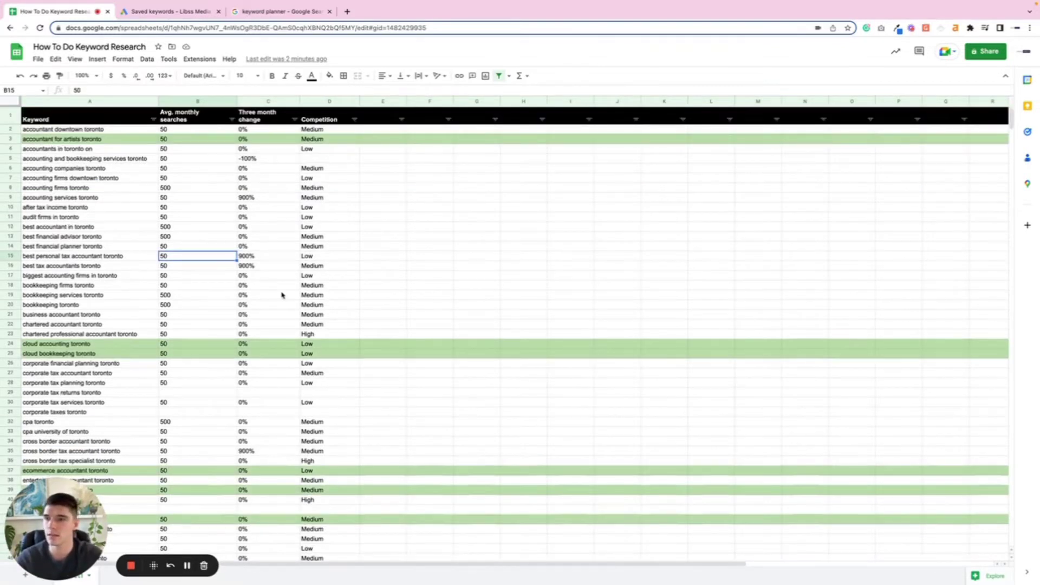
{"action": "scroll", "coordinate": [279, 295], "scroll_direction": "down", "scroll_amount": 10}
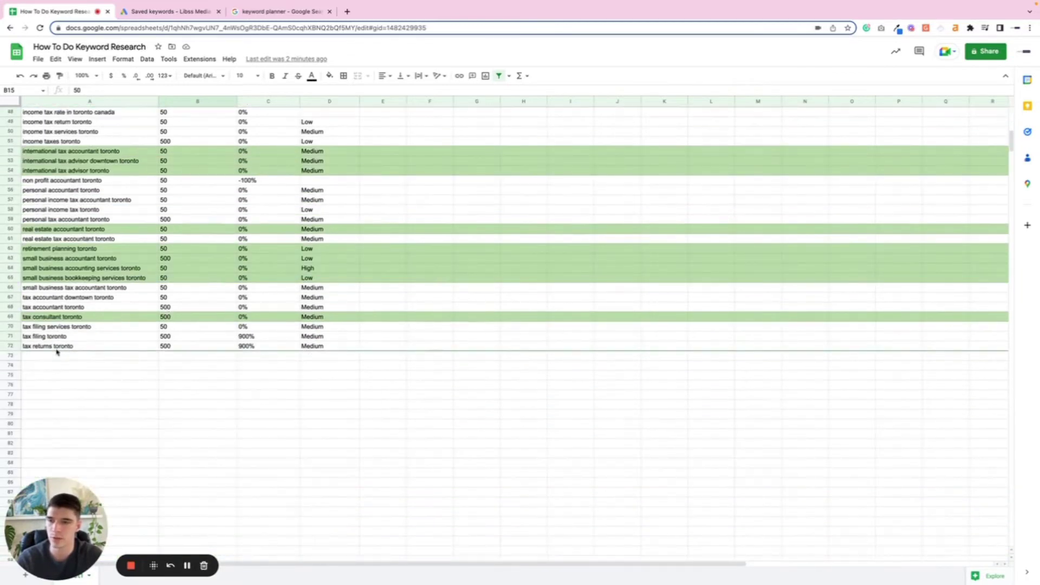
{"action": "scroll", "coordinate": [46, 346], "scroll_direction": "up", "scroll_amount": 10}
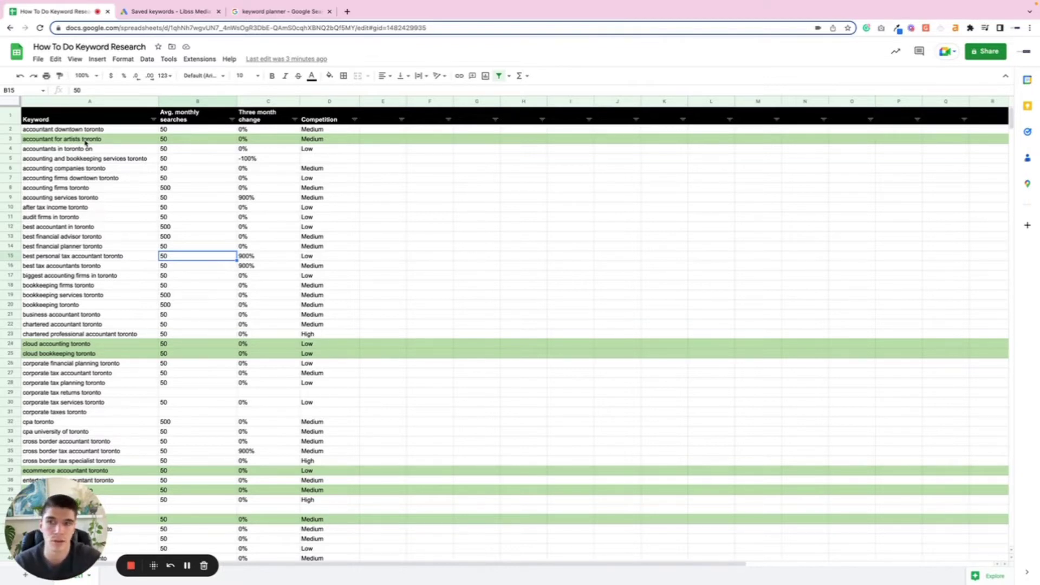
{"action": "scroll", "coordinate": [113, 158], "scroll_direction": "down", "scroll_amount": 2}
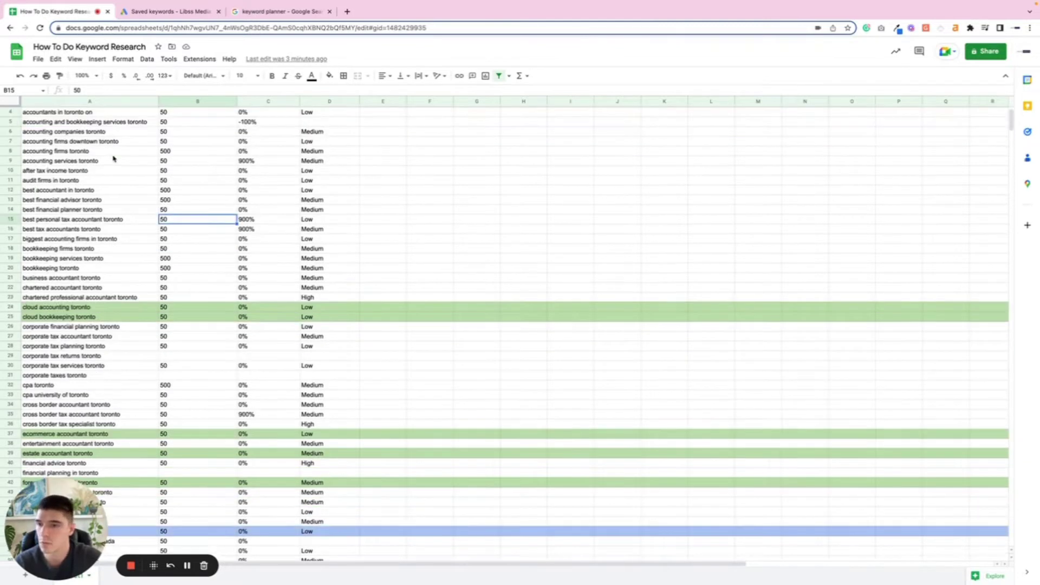
{"action": "scroll", "coordinate": [99, 200], "scroll_direction": "down", "scroll_amount": 3}
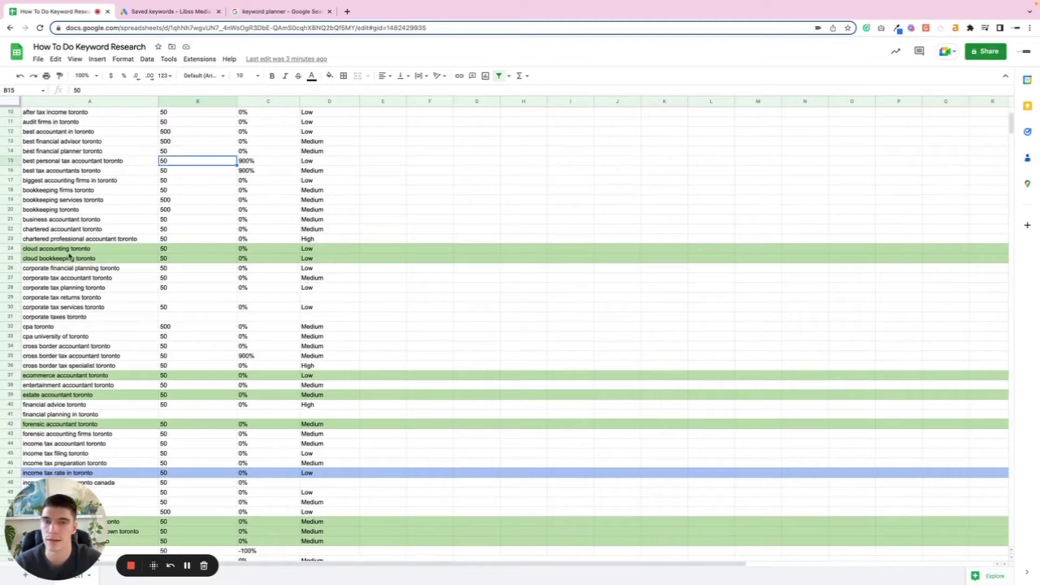
{"action": "scroll", "coordinate": [86, 260], "scroll_direction": "down", "scroll_amount": 4}
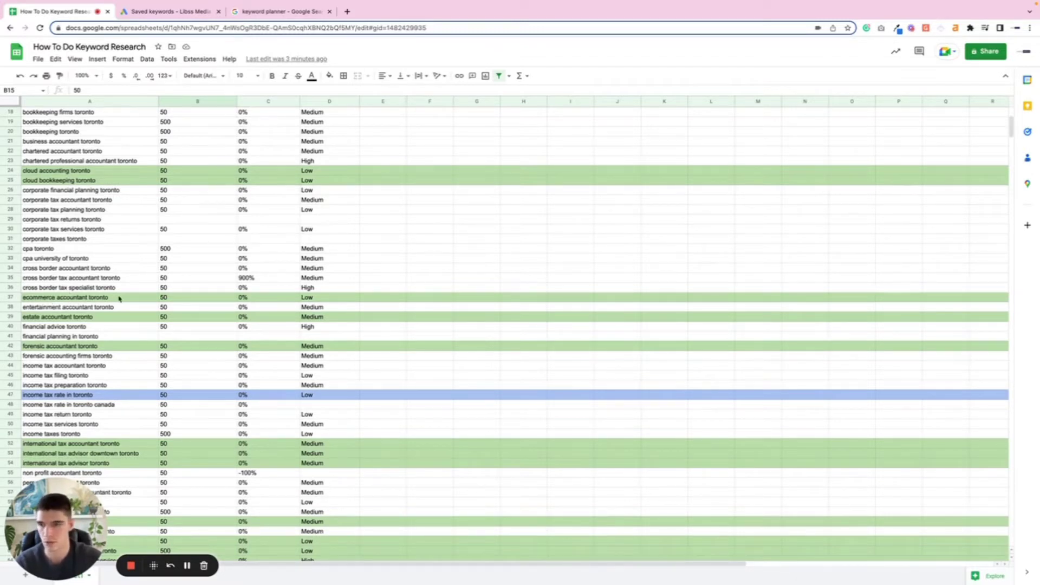
{"action": "scroll", "coordinate": [120, 298], "scroll_direction": "down", "scroll_amount": 1}
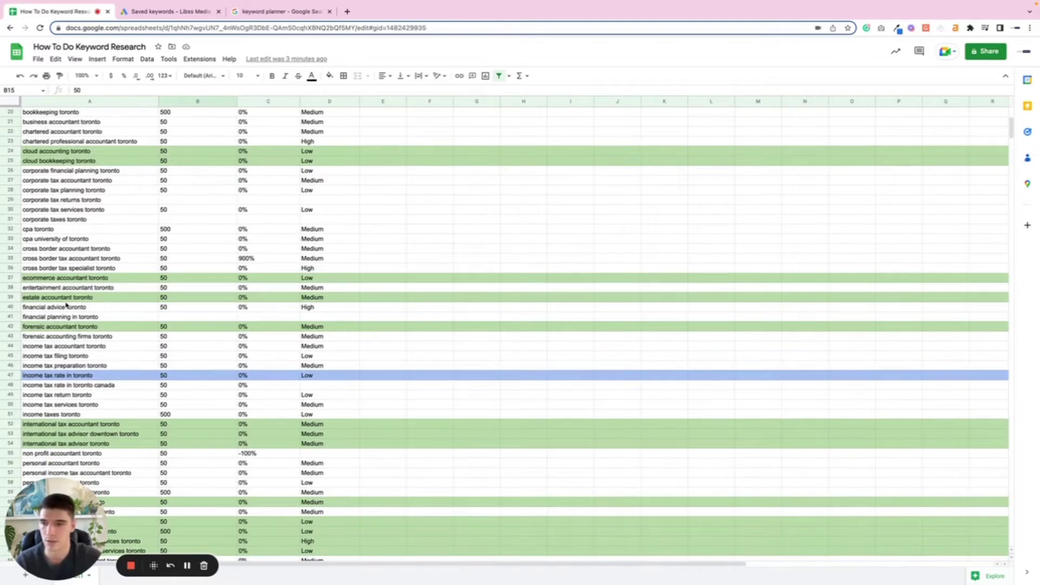
{"action": "scroll", "coordinate": [94, 330], "scroll_direction": "down", "scroll_amount": 4}
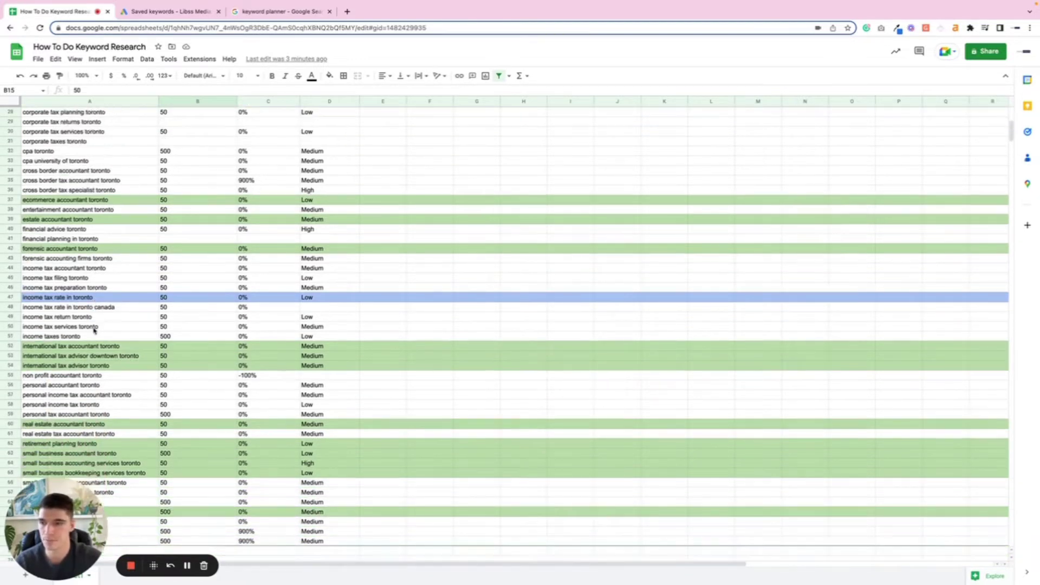
{"action": "scroll", "coordinate": [94, 330], "scroll_direction": "down", "scroll_amount": 4}
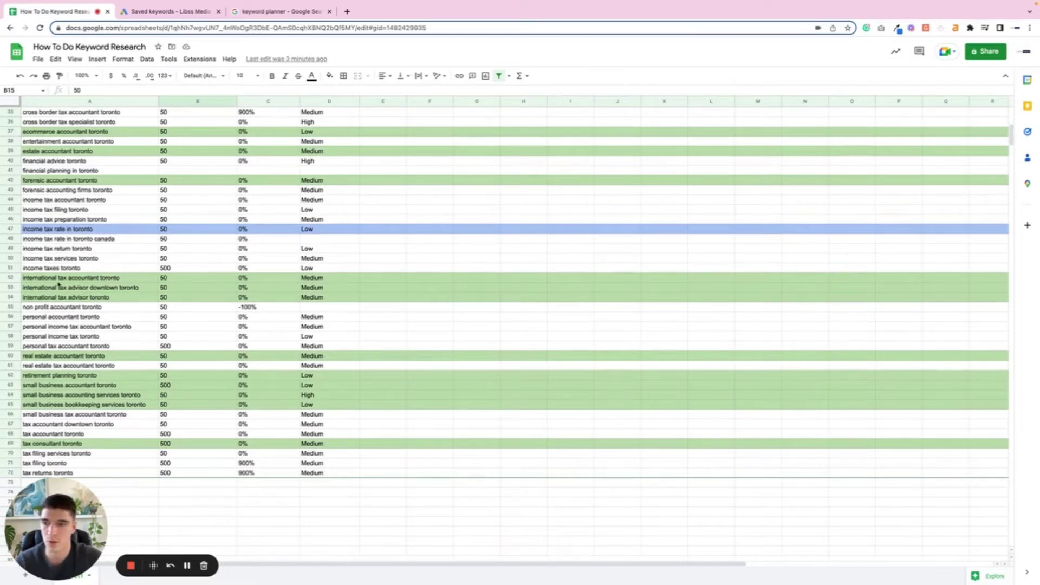
Step: Examine the "international tax advisor downtown toronto" and "bookkeeping toronto" rows against the rest of the keyword list
{"action": "left_click", "coordinate": [12, 287]}
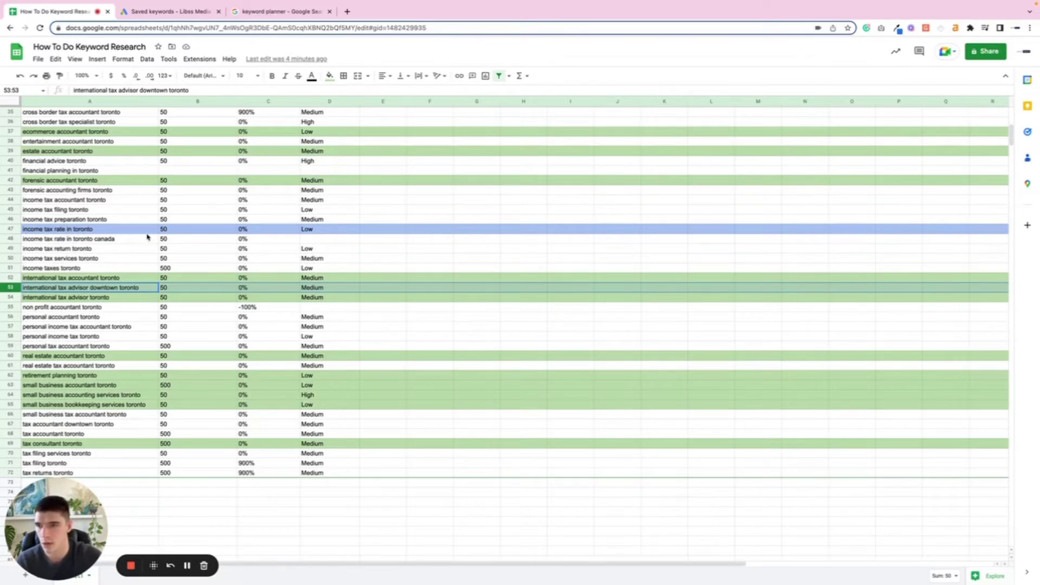
{"action": "scroll", "coordinate": [149, 237], "scroll_direction": "up", "scroll_amount": 10}
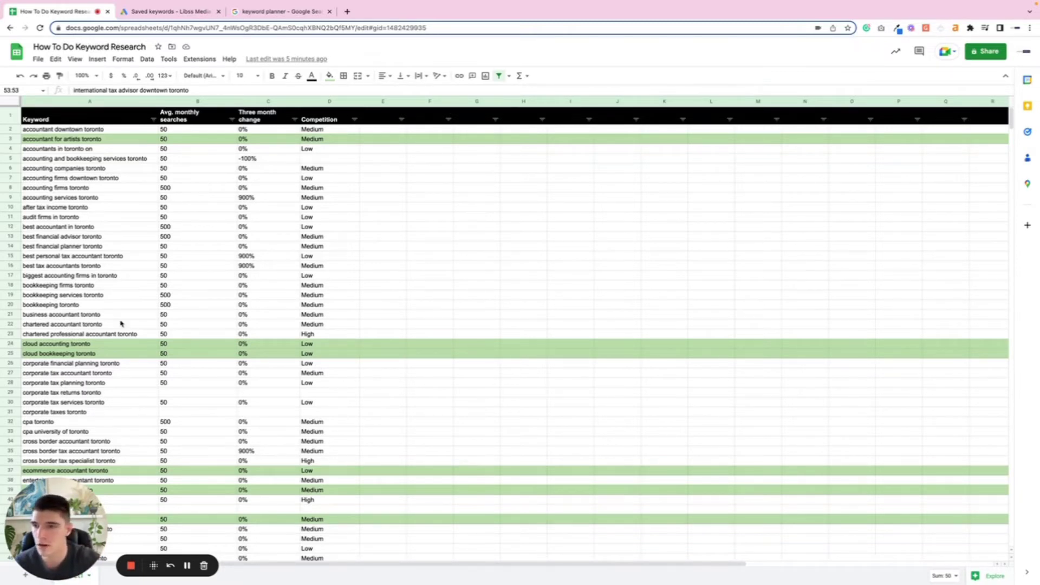
{"action": "left_click", "coordinate": [11, 305]}
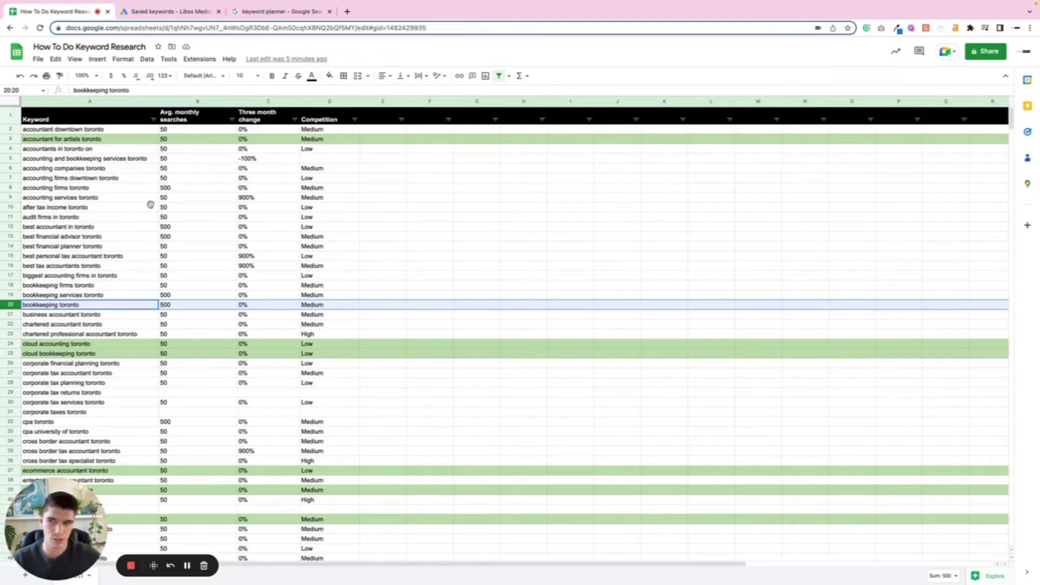
{"action": "scroll", "coordinate": [150, 204], "scroll_direction": "down", "scroll_amount": 10}
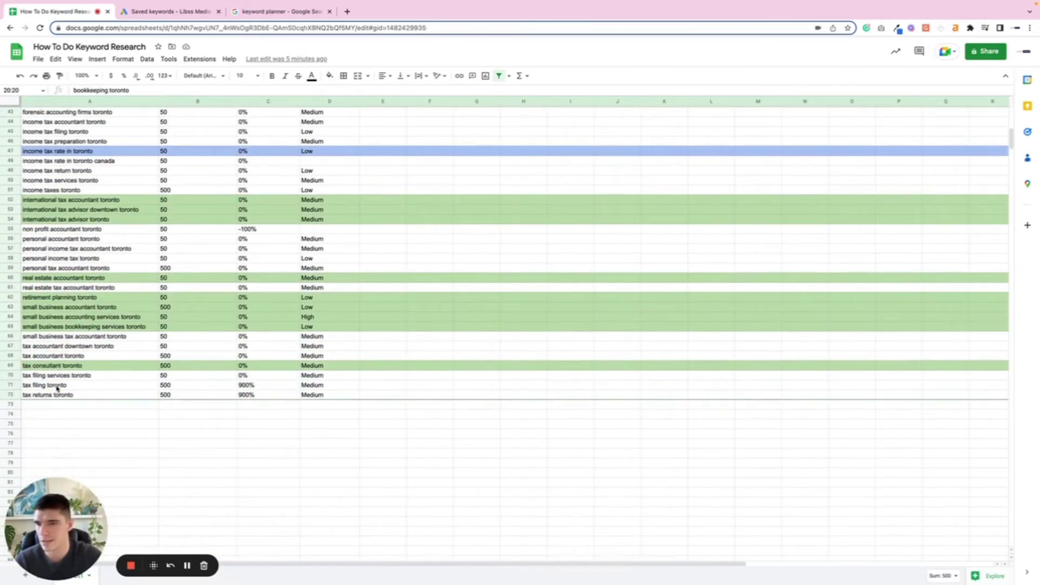
{"action": "scroll", "coordinate": [52, 385], "scroll_direction": "up", "scroll_amount": 10}
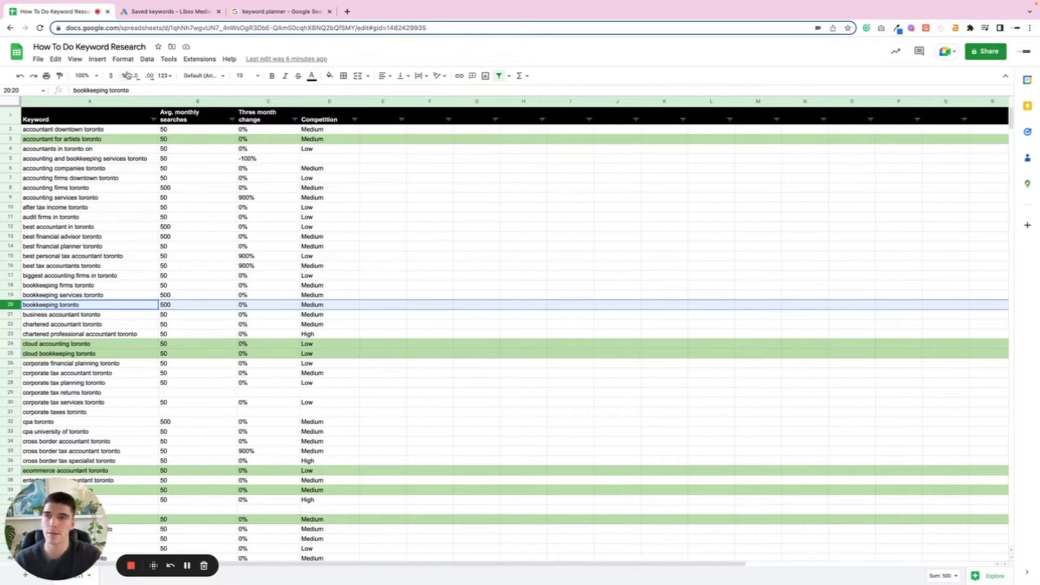
Step: Switch to Google Ads Keyword Planner, leave the saved plan and view the website-based option for discovering new keywords
{"action": "left_click", "coordinate": [151, 13]}
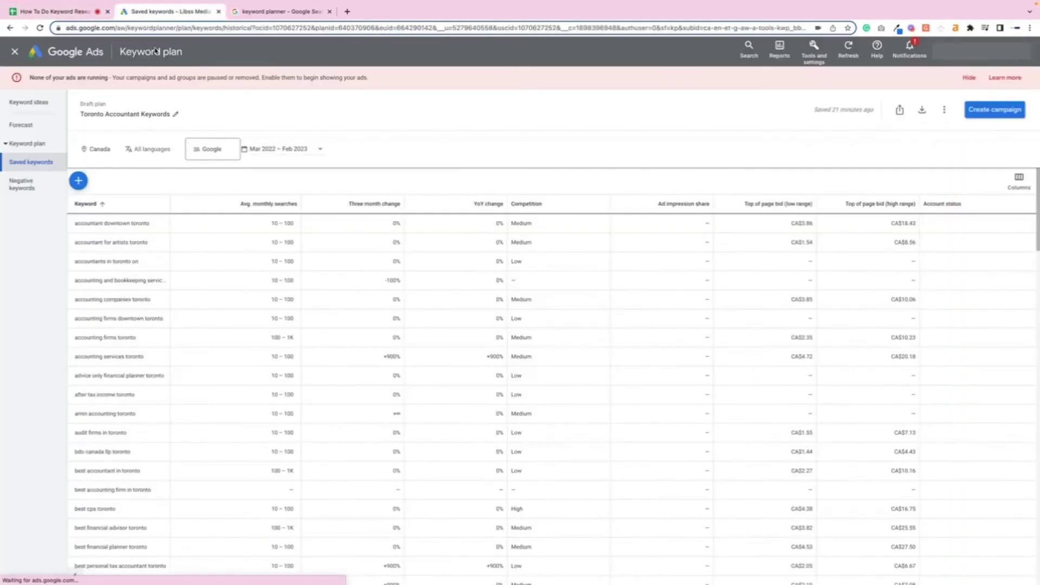
{"action": "left_click", "coordinate": [14, 52]}
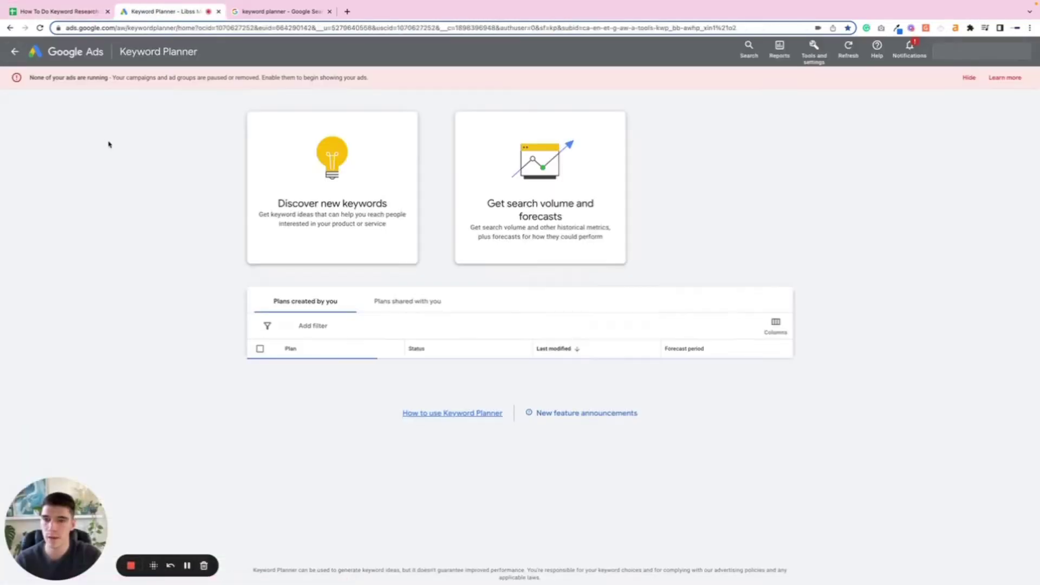
{"action": "left_click", "coordinate": [309, 146]}
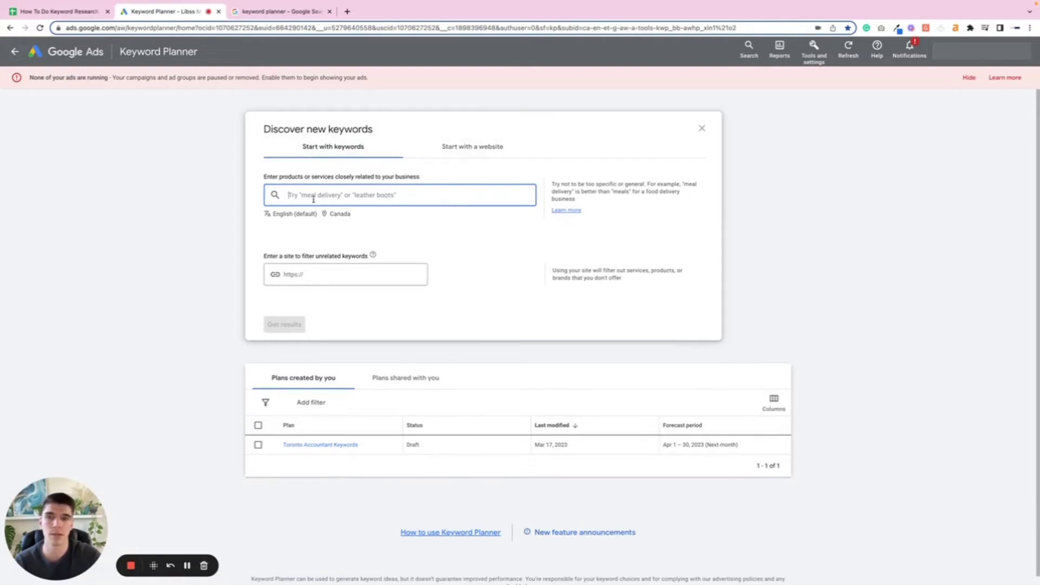
{"action": "left_click", "coordinate": [465, 150]}
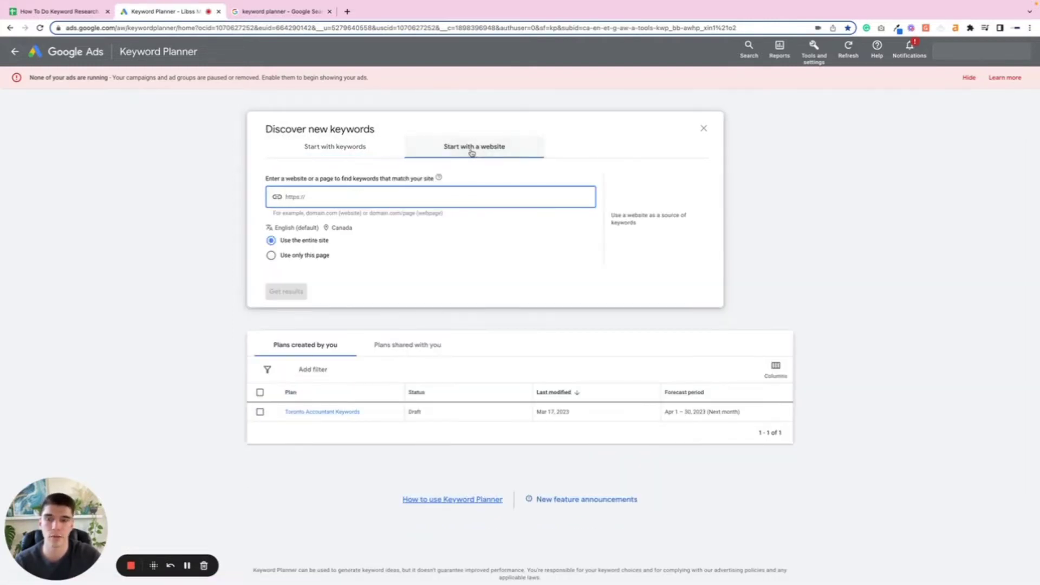
Step: Pick the keyword "accounting services toronto" in the Google Sheets keyword list and search Google for it in a new browser tab
{"action": "left_click", "coordinate": [60, 11]}
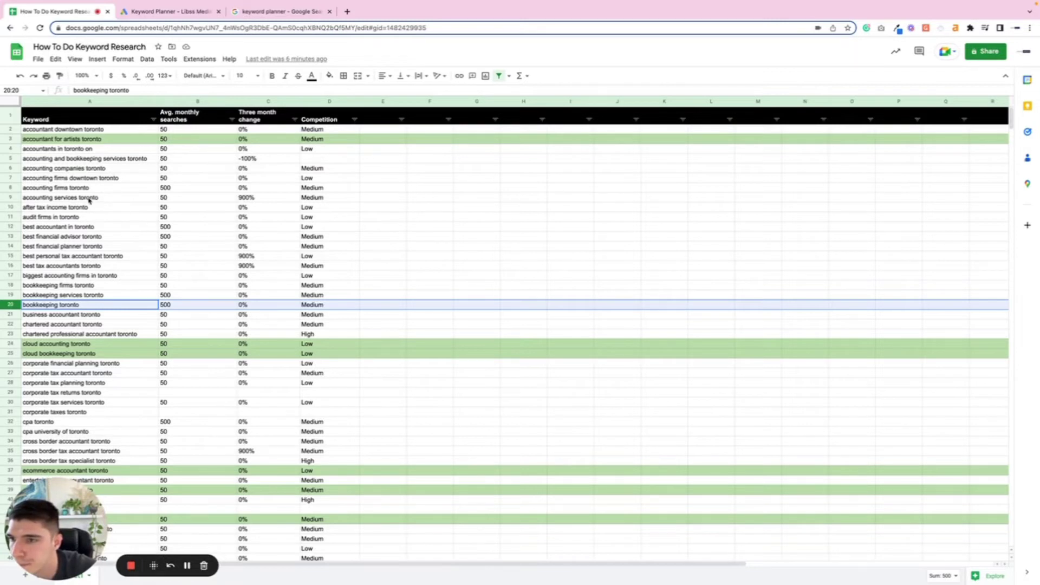
{"action": "left_click", "coordinate": [64, 200]}
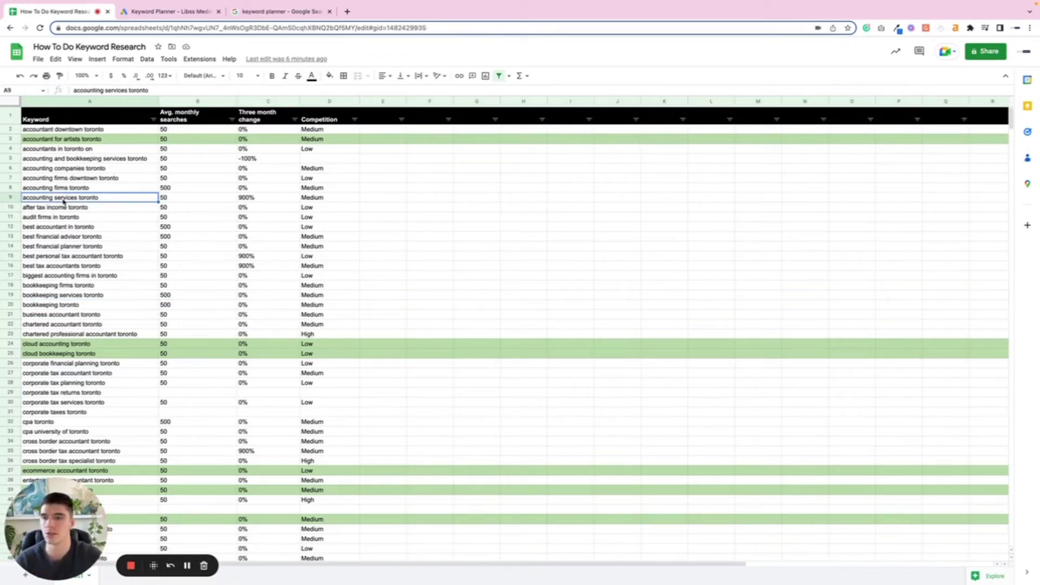
{"action": "left_click", "coordinate": [347, 11]}
{"action": "type", "text": "accou"}
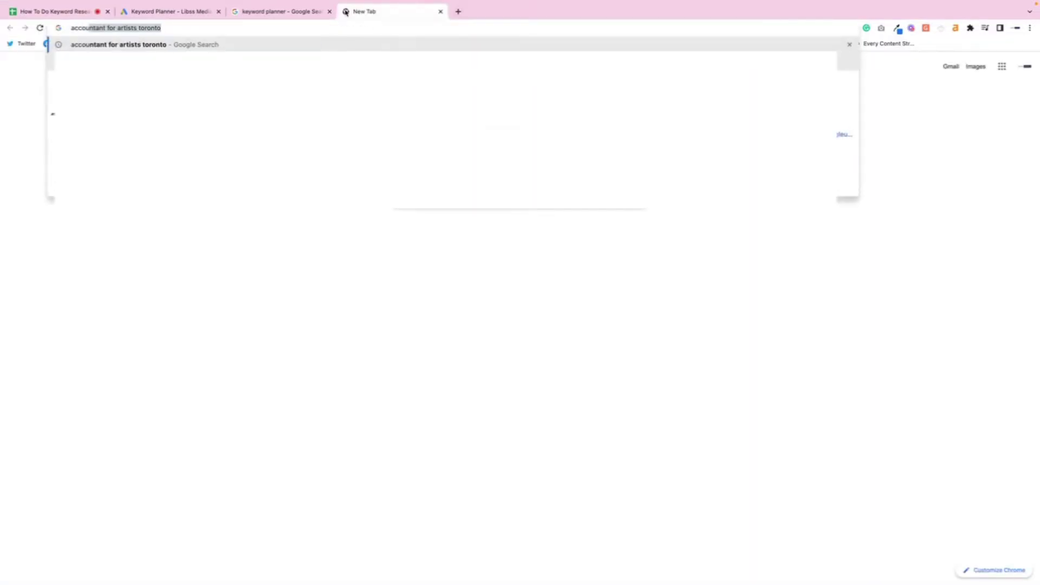
{"action": "type", "text": "nting serv"}
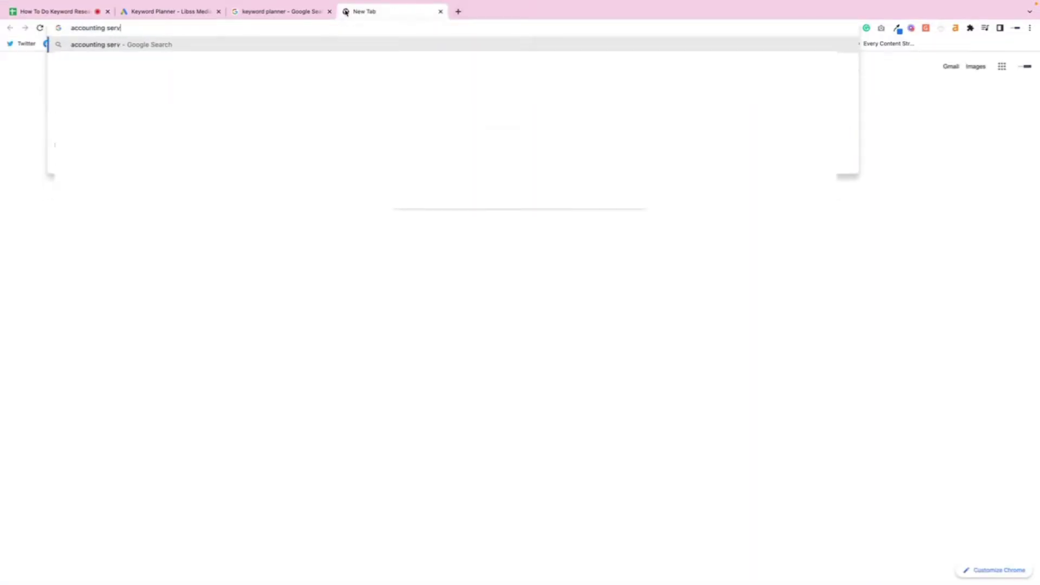
{"action": "type", "text": "ices toronto"}
{"action": "key", "text": "Return"}
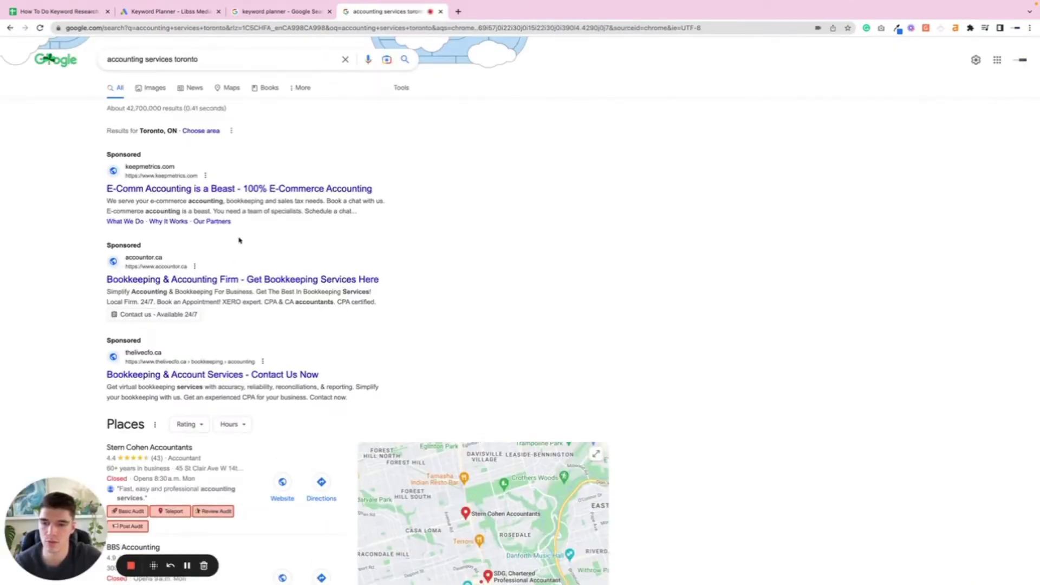
Step: Find the first organic result for accounting services toronto, apexaccounting.ca, in the Google results and copy its link address
{"action": "scroll", "coordinate": [241, 241], "scroll_direction": "down", "scroll_amount": 6}
{"action": "scroll", "coordinate": [180, 232], "scroll_direction": "down", "scroll_amount": 7}
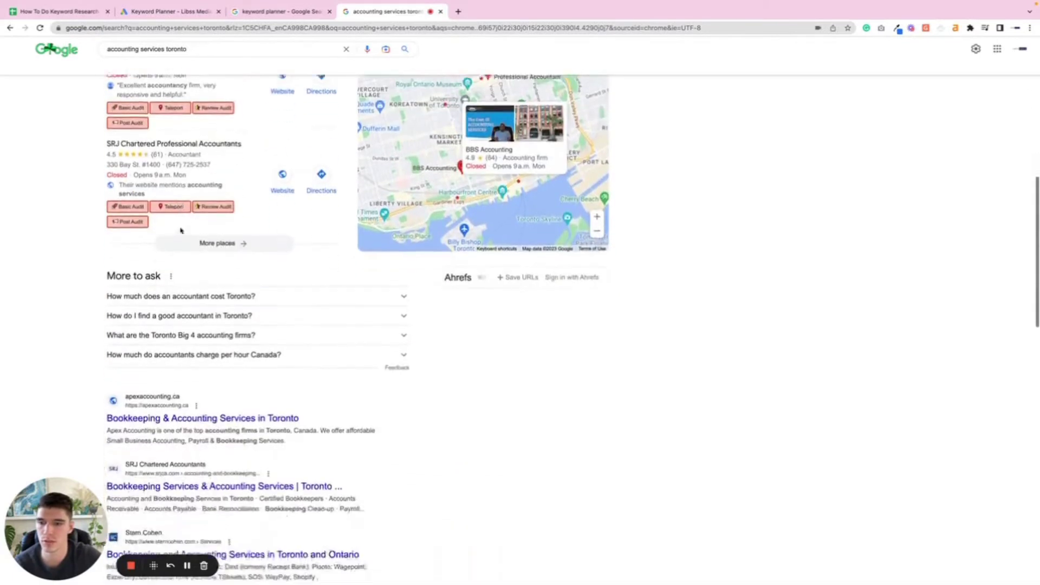
{"action": "scroll", "coordinate": [293, 213], "scroll_direction": "down", "scroll_amount": 1}
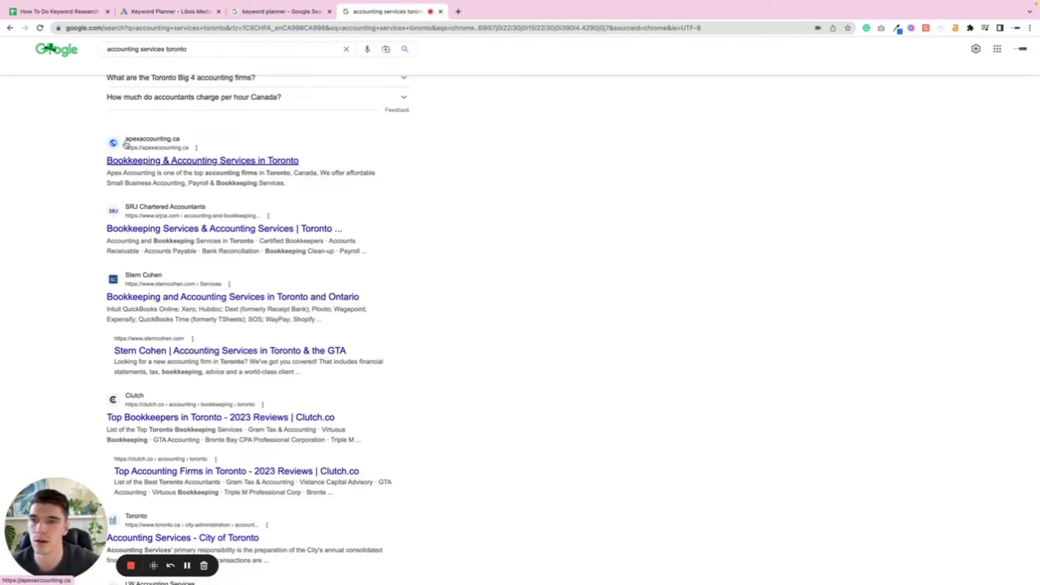
{"action": "right_click", "coordinate": [153, 164]}
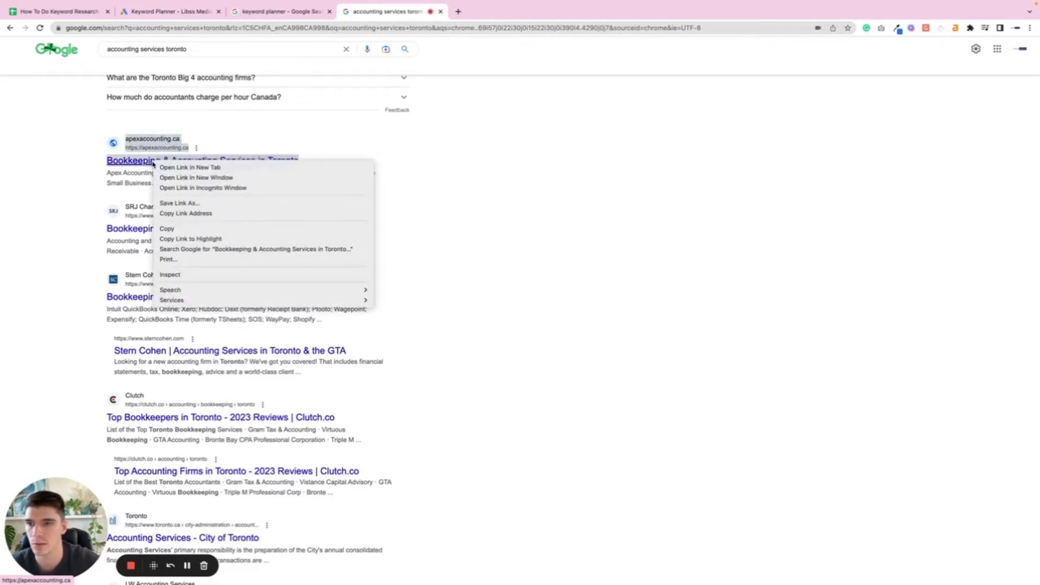
{"action": "left_click", "coordinate": [214, 213]}
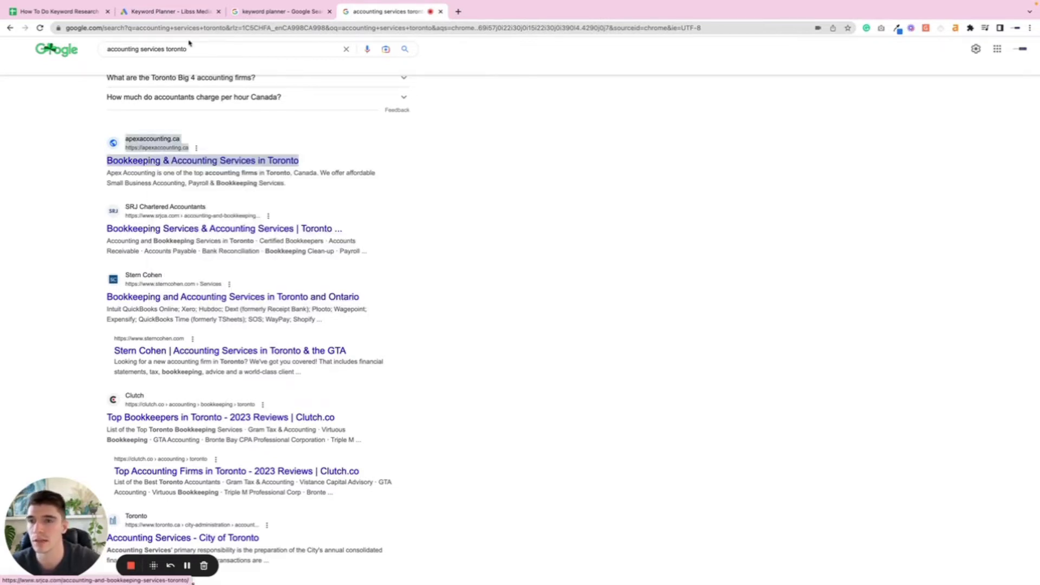
{"action": "left_click", "coordinate": [165, 13]}
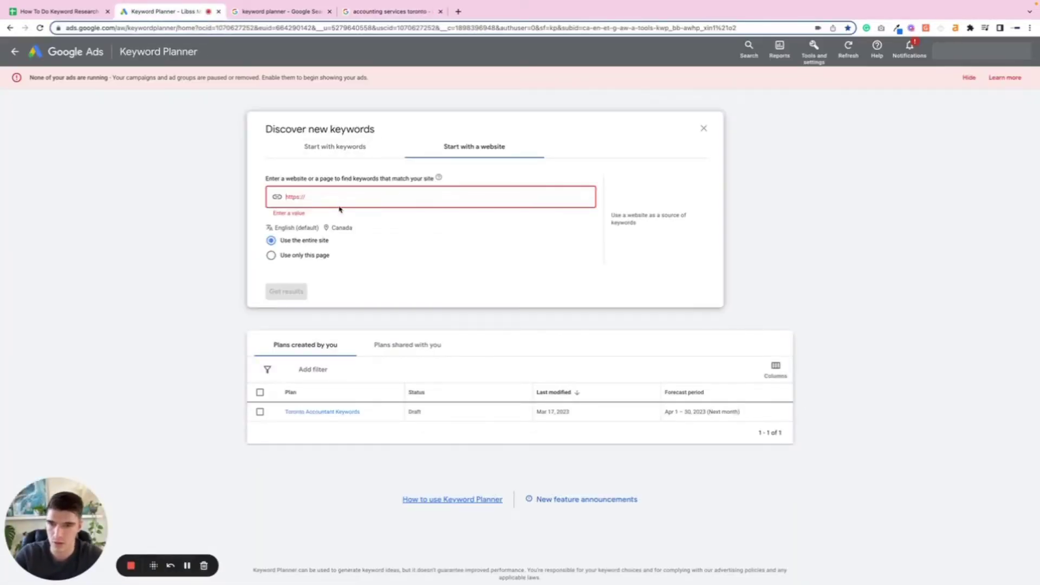
{"action": "key", "text": "ctrl+v"}
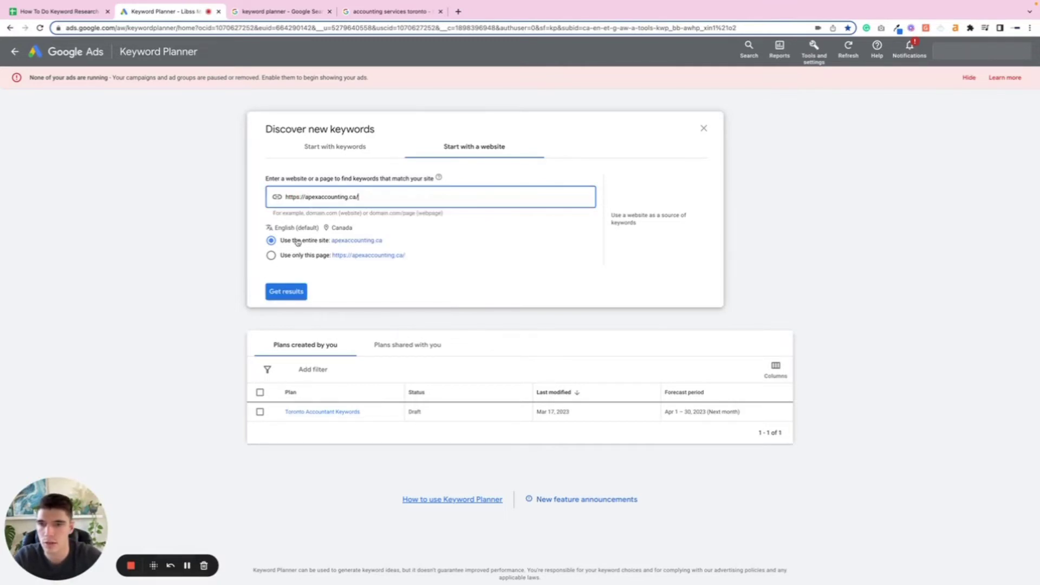
{"action": "left_click", "coordinate": [284, 293]}
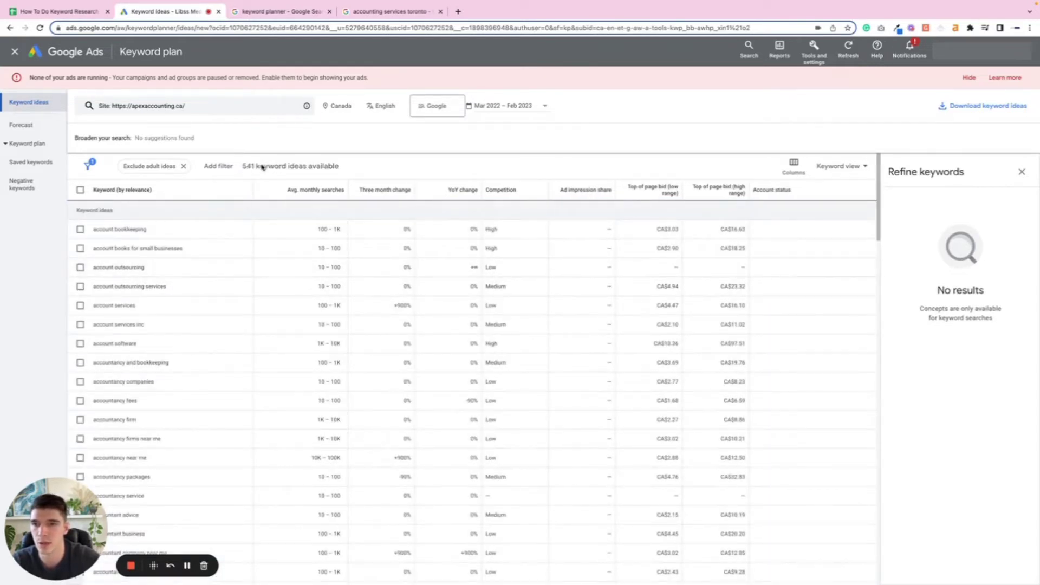
Step: Select all 100 keyword ideas on the first page of results and add them to a new keyword plan
{"action": "scroll", "coordinate": [374, 228], "scroll_direction": "down", "scroll_amount": 20}
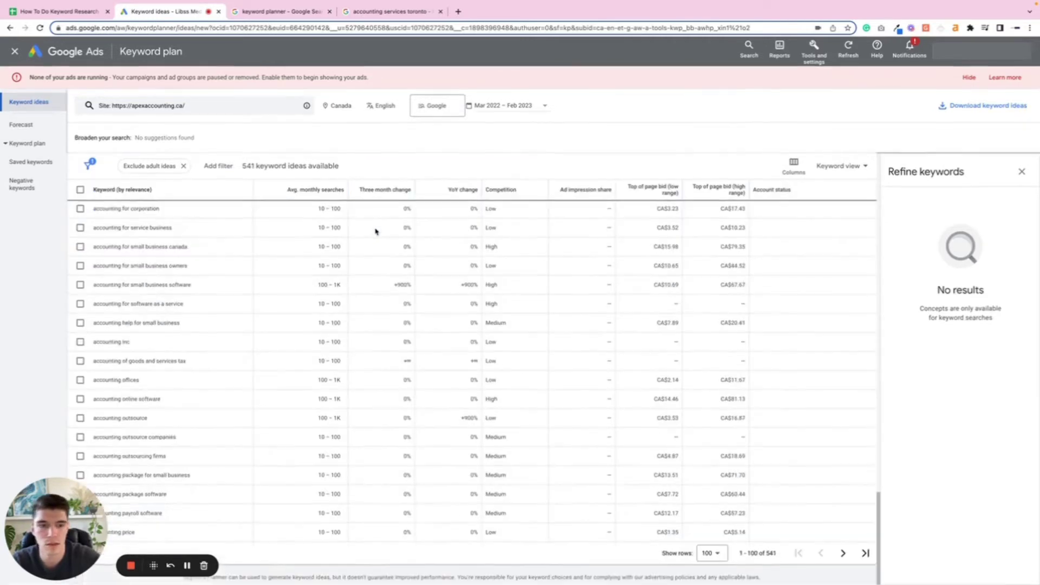
{"action": "scroll", "coordinate": [376, 231], "scroll_direction": "up", "scroll_amount": 20}
{"action": "left_click", "coordinate": [80, 190]}
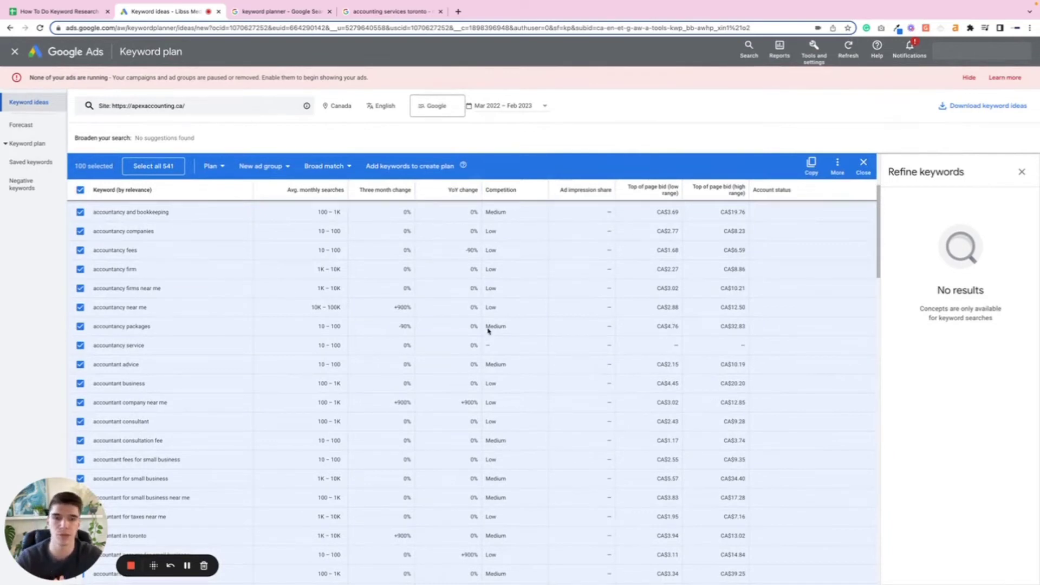
{"action": "scroll", "coordinate": [488, 330], "scroll_direction": "down", "scroll_amount": 20}
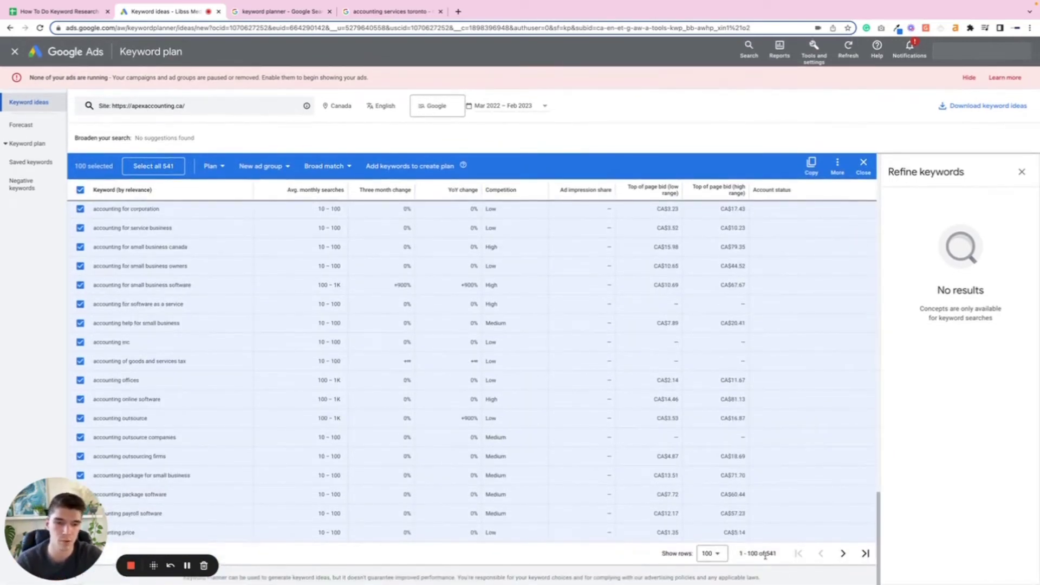
{"action": "scroll", "coordinate": [210, 355], "scroll_direction": "up", "scroll_amount": 20}
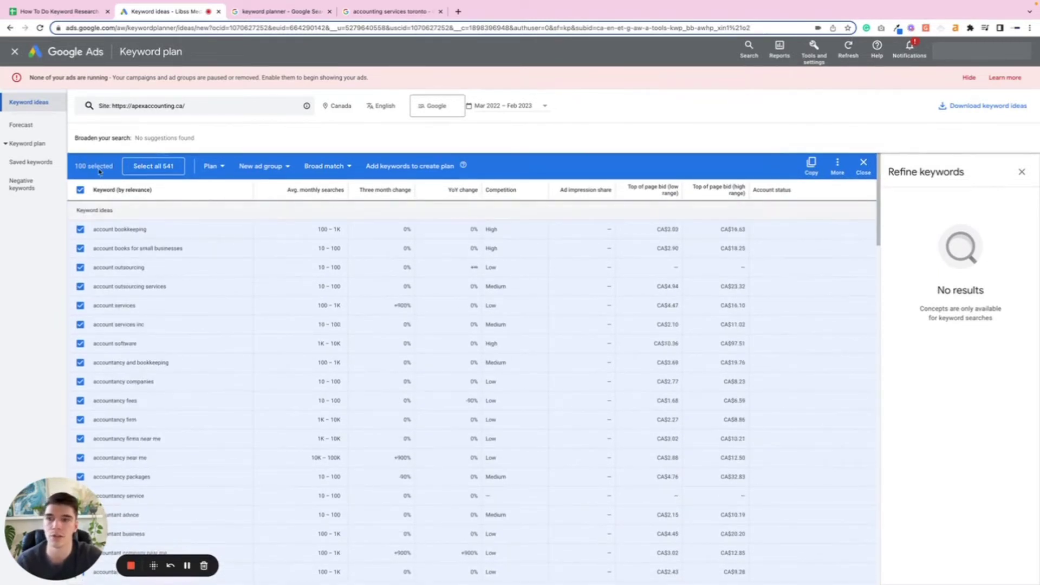
{"action": "left_click", "coordinate": [400, 166]}
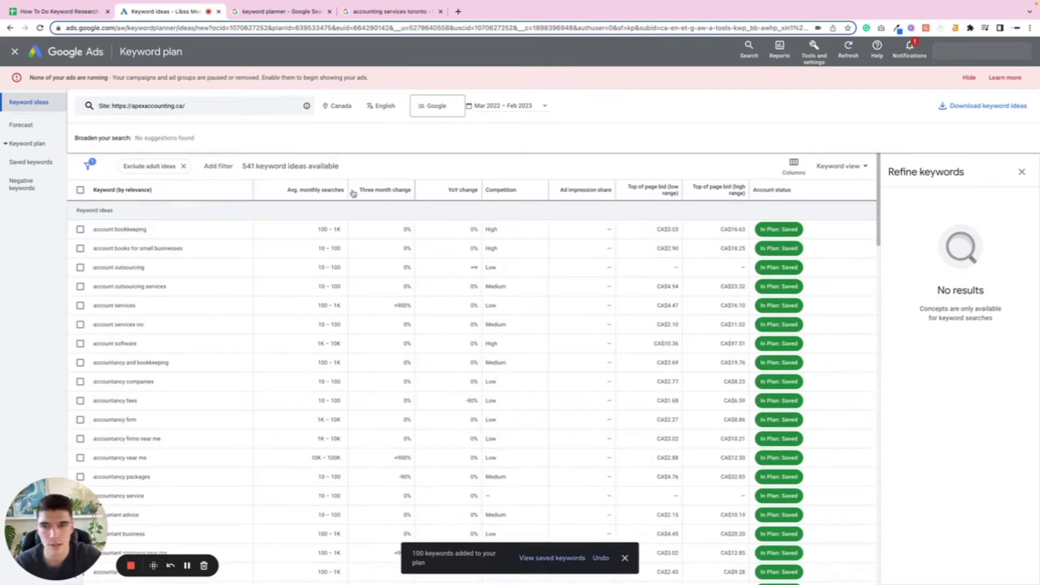
Step: Sort the apexaccounting.ca keyword ideas by average monthly searches, highest first
{"action": "scroll", "coordinate": [328, 230], "scroll_direction": "down", "scroll_amount": 20}
{"action": "scroll", "coordinate": [327, 230], "scroll_direction": "up", "scroll_amount": 20}
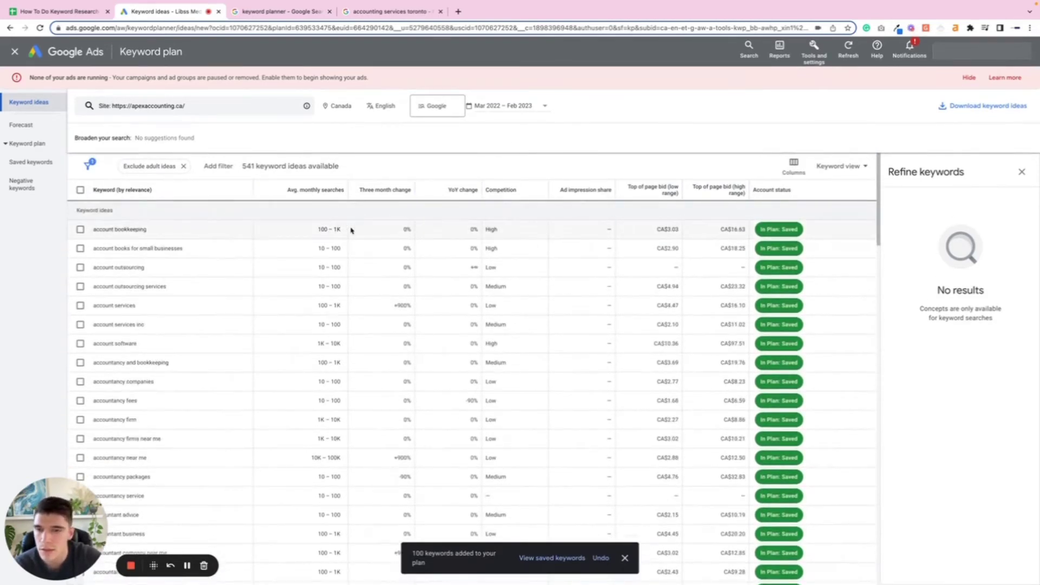
{"action": "mouse_move", "coordinate": [298, 192]}
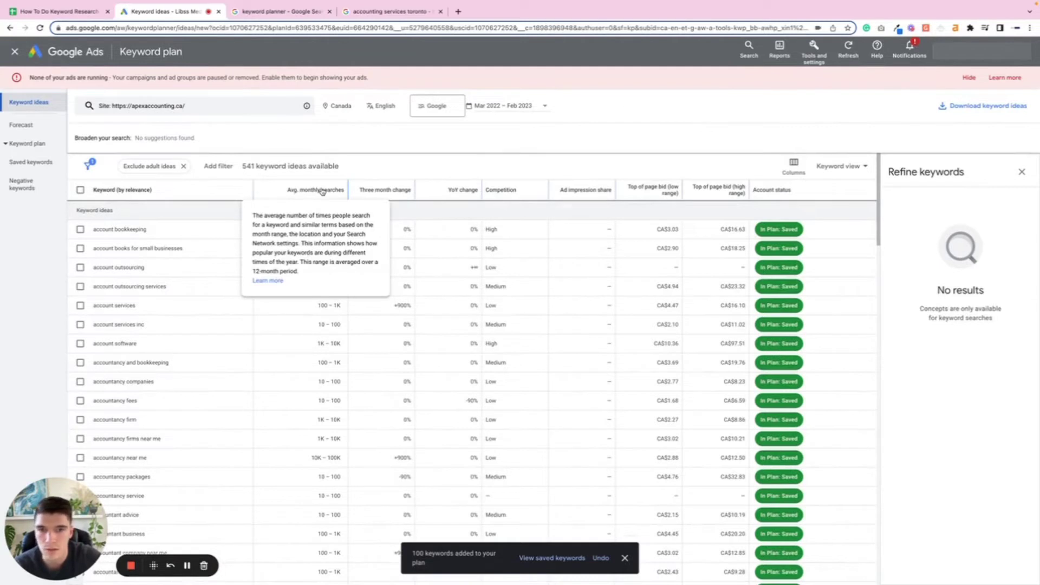
{"action": "left_click", "coordinate": [322, 191]}
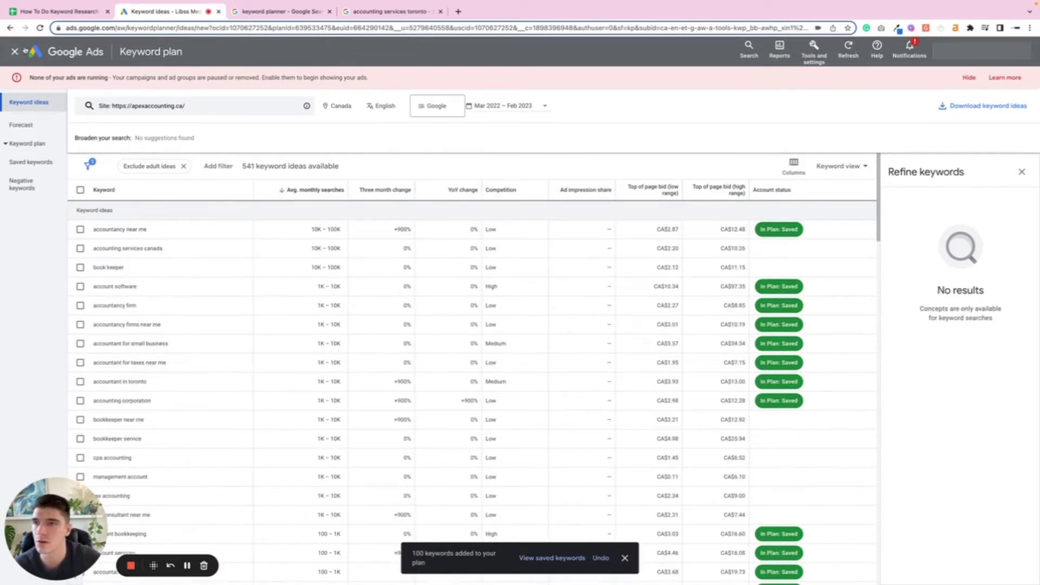
Step: Return to the list of saved plans and rename the newly created draft plan as Apex Accounting
{"action": "left_click", "coordinate": [15, 51]}
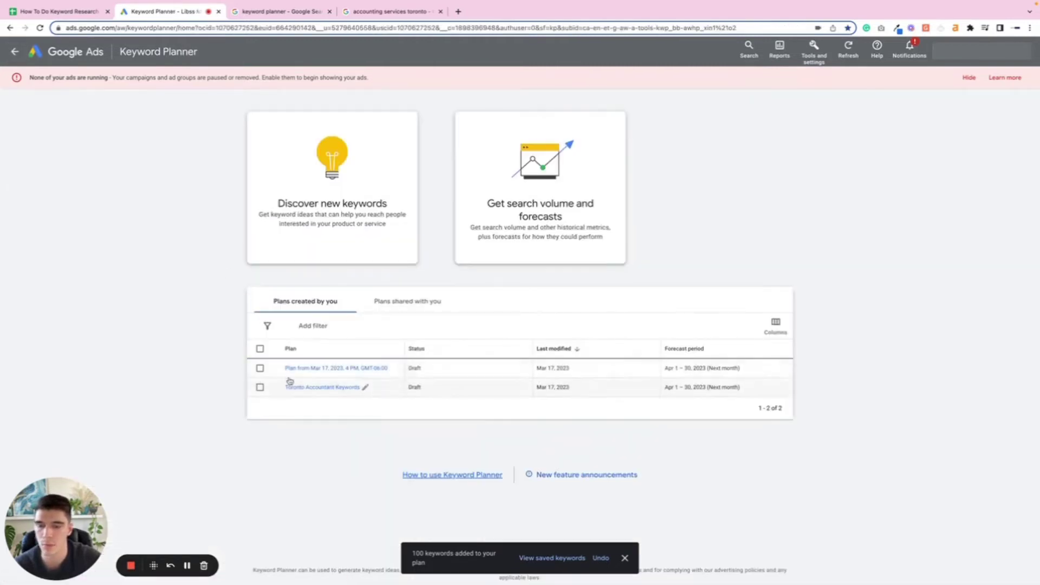
{"action": "left_click", "coordinate": [391, 370]}
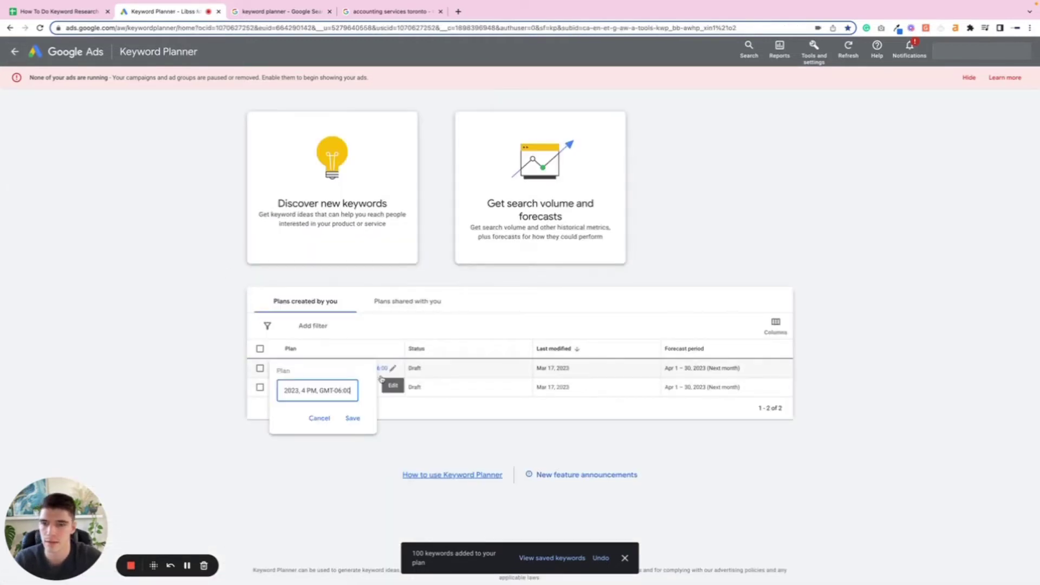
{"action": "key", "text": "ctrl+a"}
{"action": "type", "text": "Apex"}
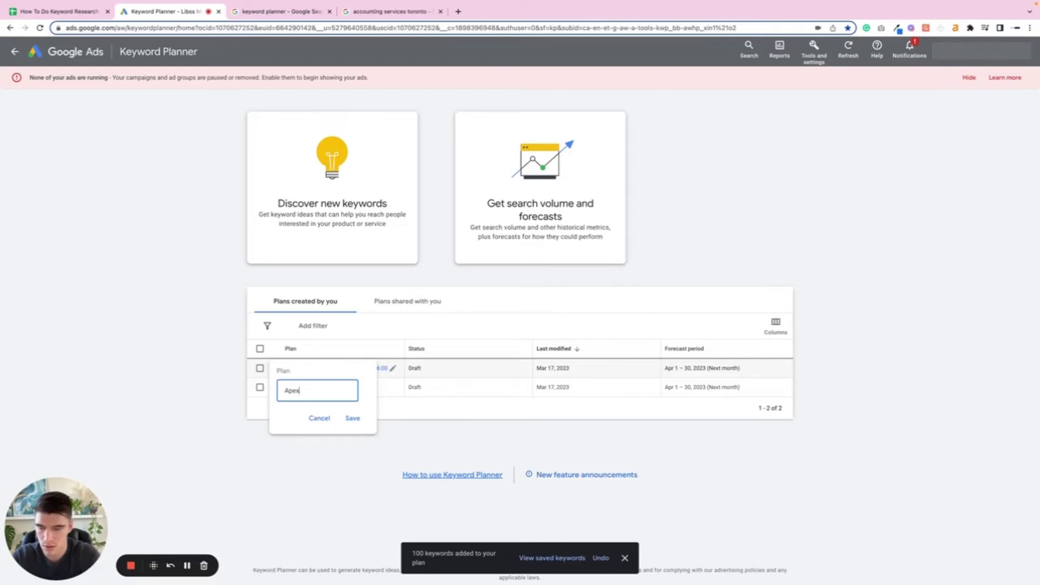
{"action": "type", "text": " Accounting"}
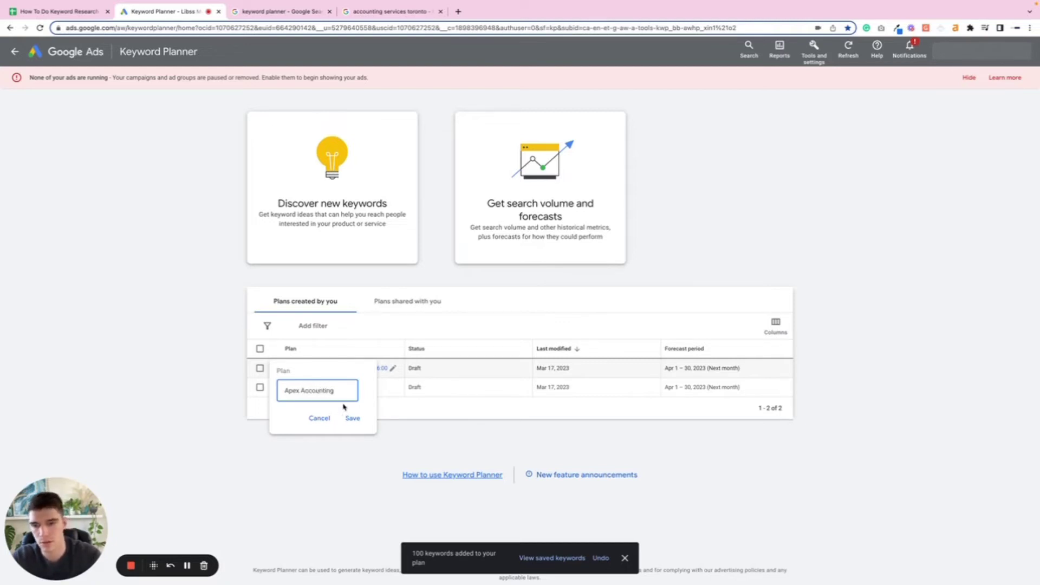
{"action": "left_click", "coordinate": [352, 418]}
Step: Open the Apex Accounting plan's saved keywords and download the plan historical metrics as a .csv file
{"action": "left_click", "coordinate": [308, 368]}
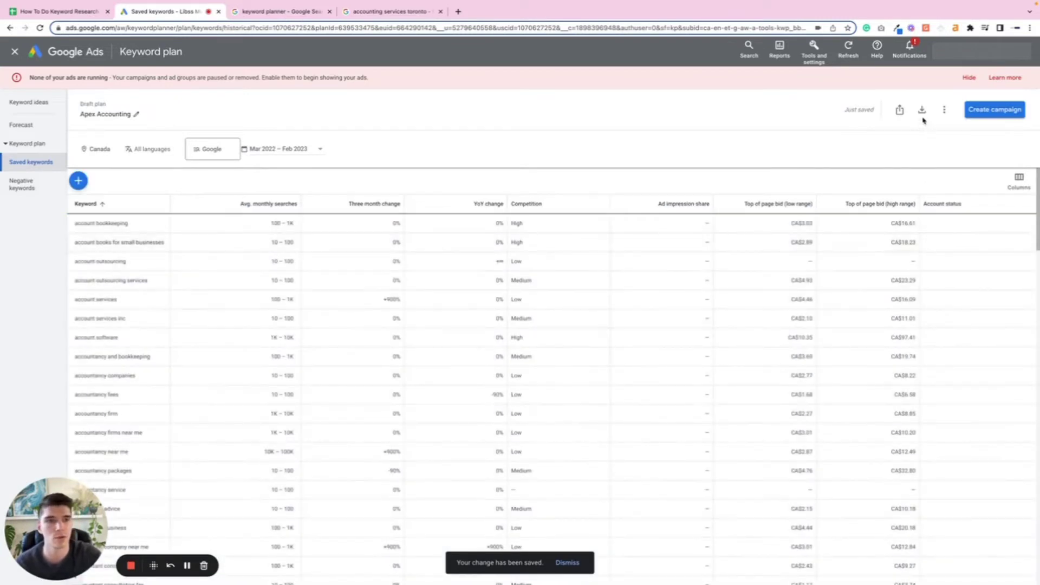
{"action": "left_click", "coordinate": [922, 112]}
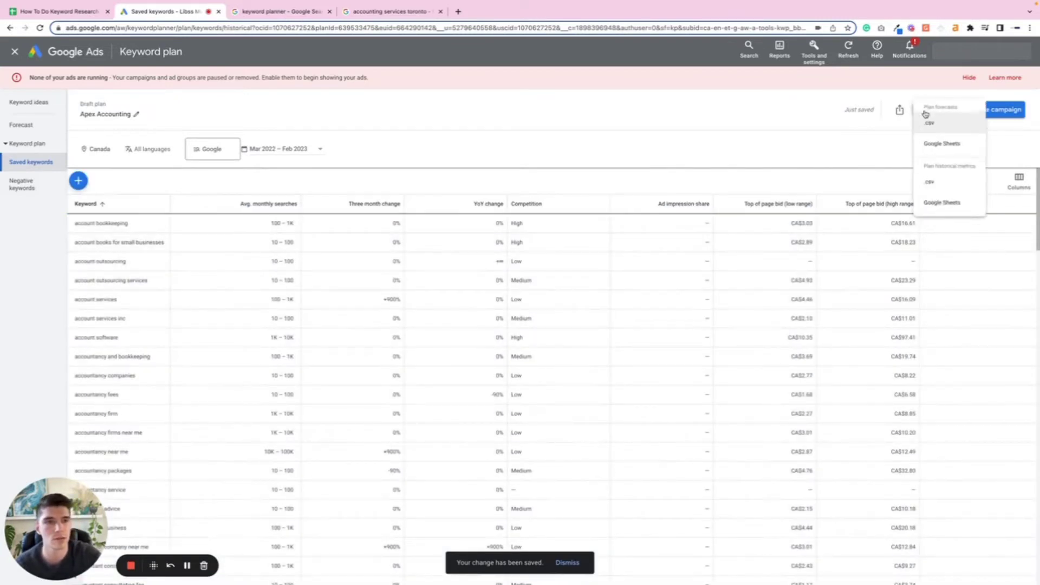
{"action": "left_click", "coordinate": [943, 190]}
Step: Switch to the How To Do Keyword Research spreadsheet, add a blank sheet and rename Sheet1 as Keyword Idea Dump
{"action": "left_click", "coordinate": [59, 11]}
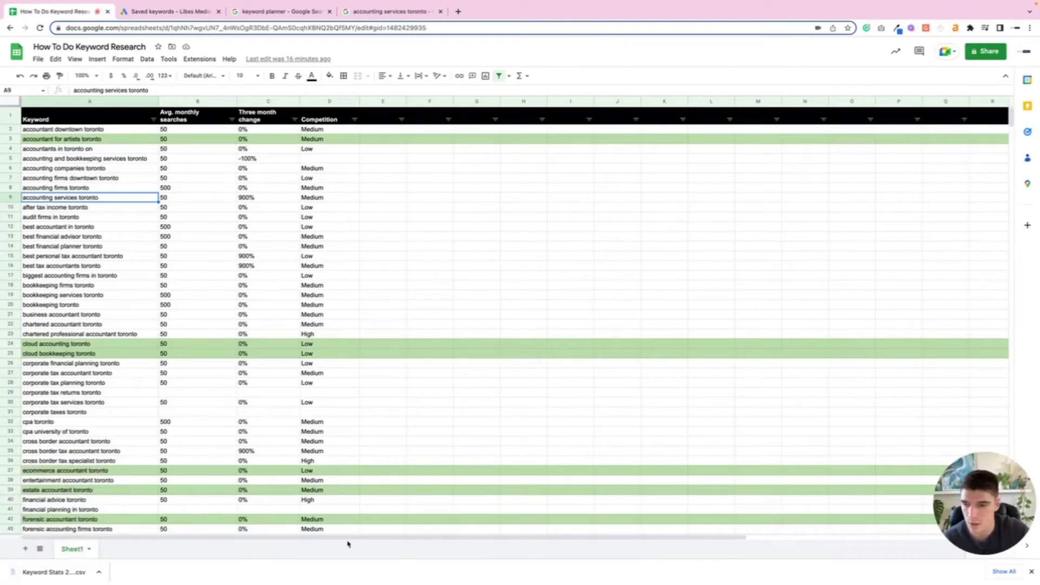
{"action": "left_click", "coordinate": [25, 549]}
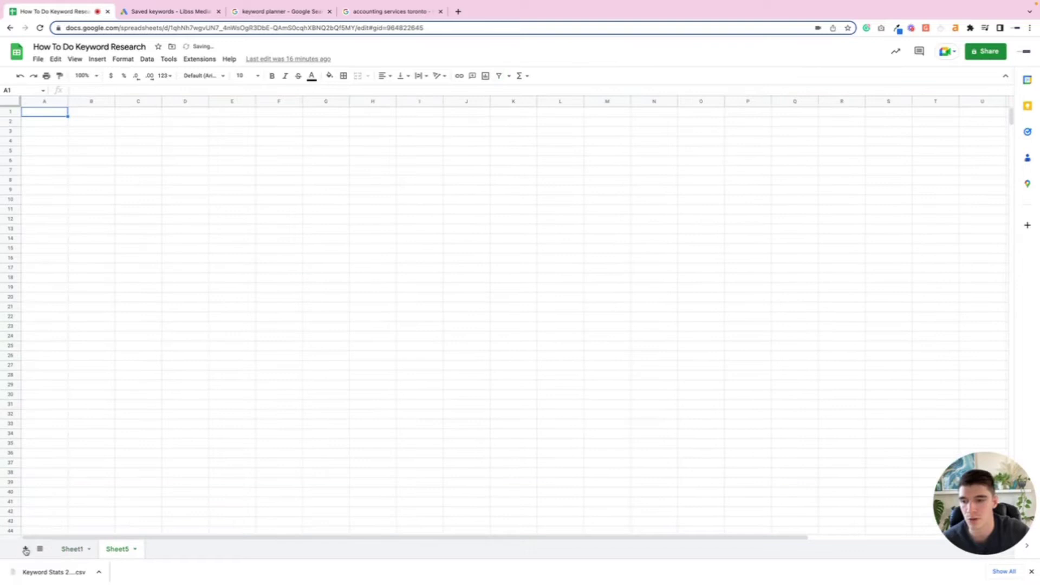
{"action": "left_click", "coordinate": [74, 551]}
{"action": "right_click", "coordinate": [74, 551]}
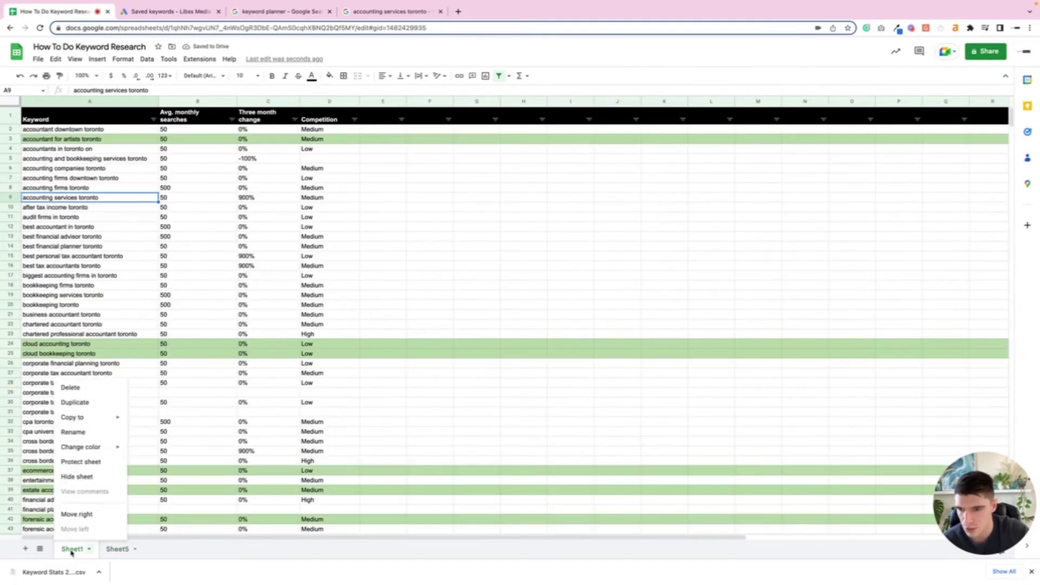
{"action": "left_click", "coordinate": [96, 434]}
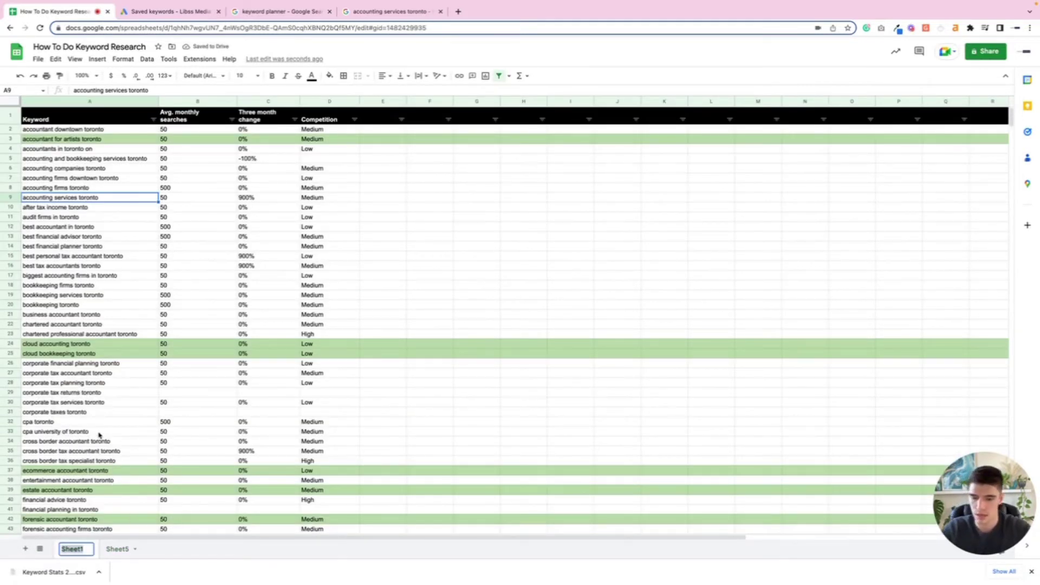
{"action": "type", "text": "Keyw"}
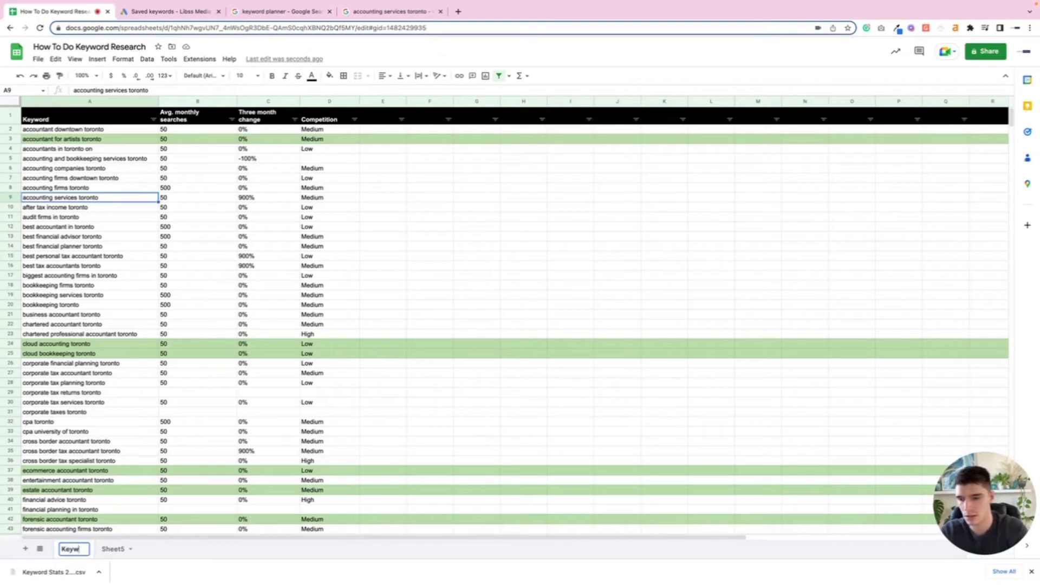
{"action": "type", "text": "ord Idea"}
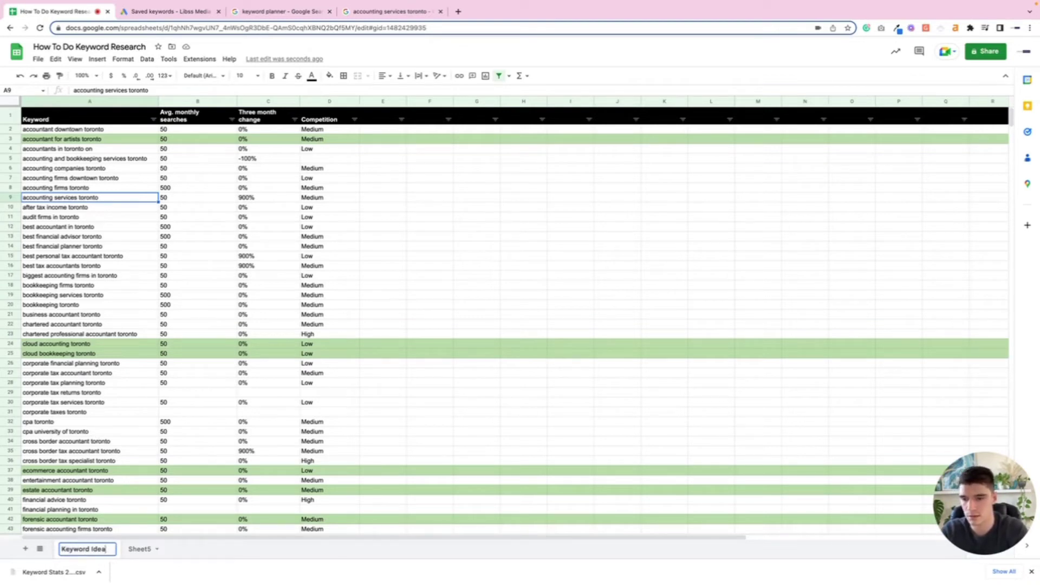
{"action": "type", "text": " Dump"}
{"action": "key", "text": "Return"}
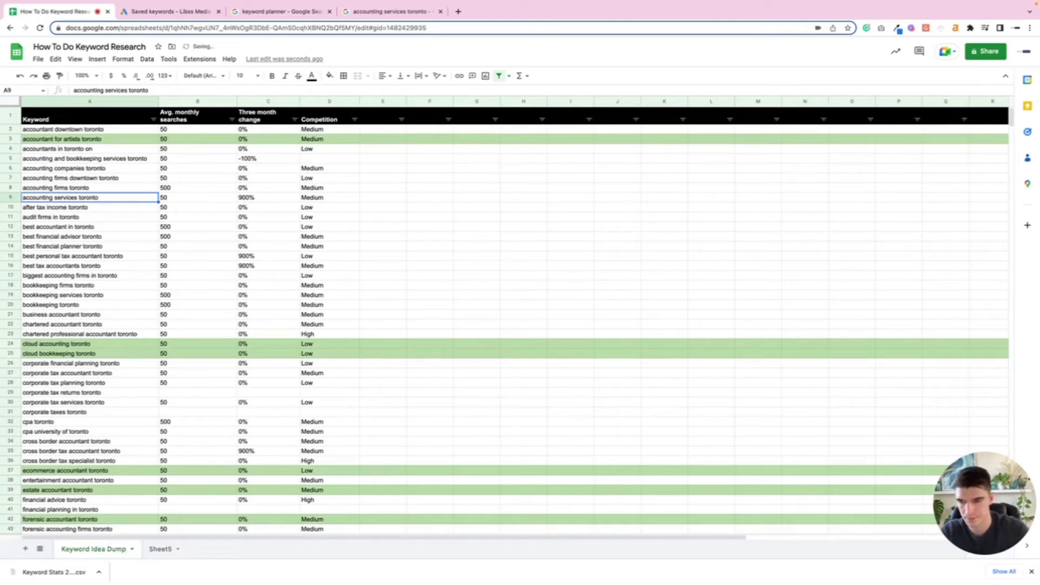
Step: Rename the blank Sheet5 as Comp Research - Apex Accounting
{"action": "left_click", "coordinate": [161, 551]}
{"action": "right_click", "coordinate": [160, 550]}
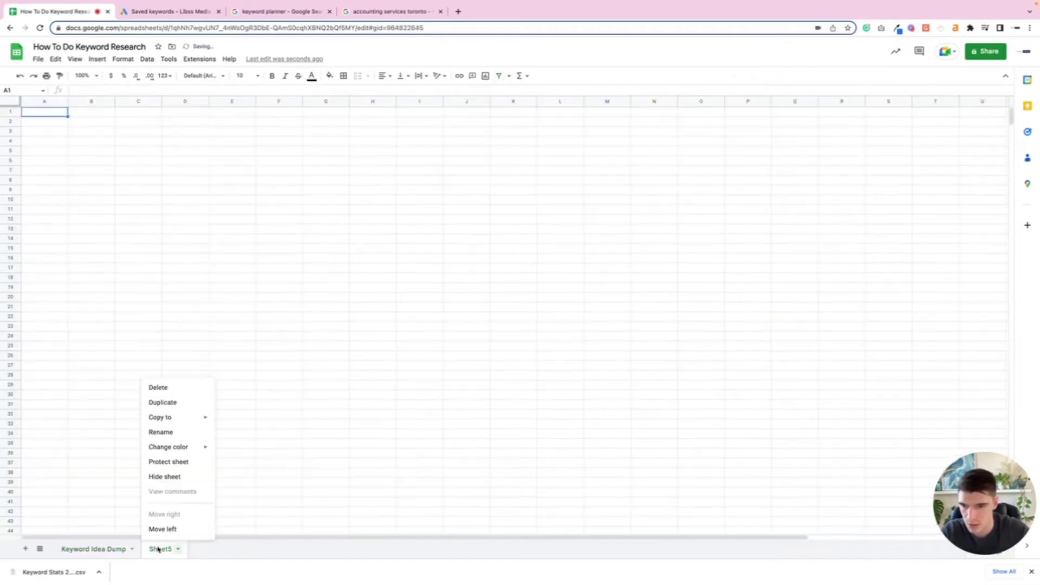
{"action": "left_click", "coordinate": [170, 431]}
{"action": "type", "text": "Com"}
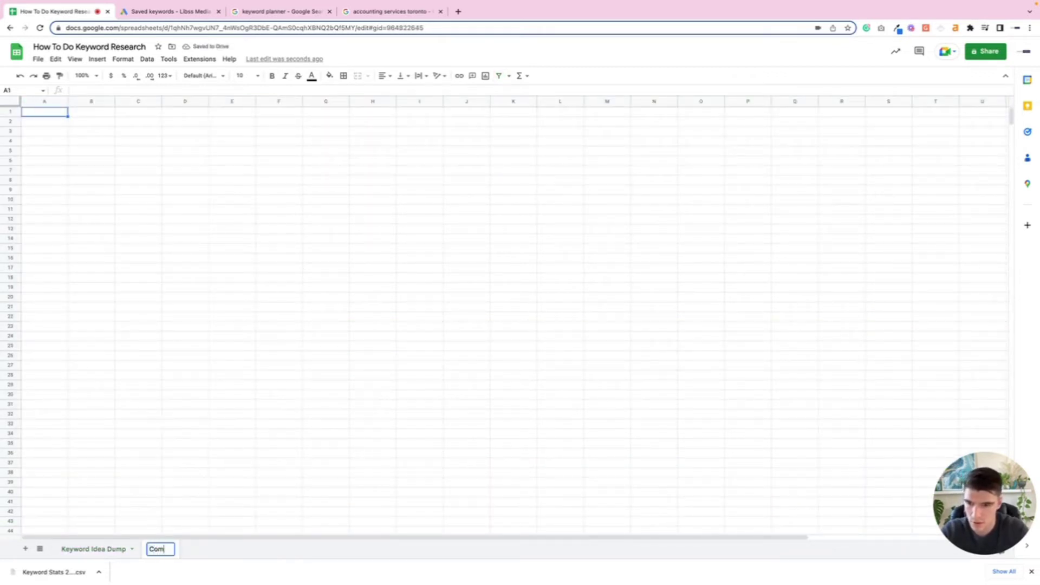
{"action": "type", "text": "p Resear"}
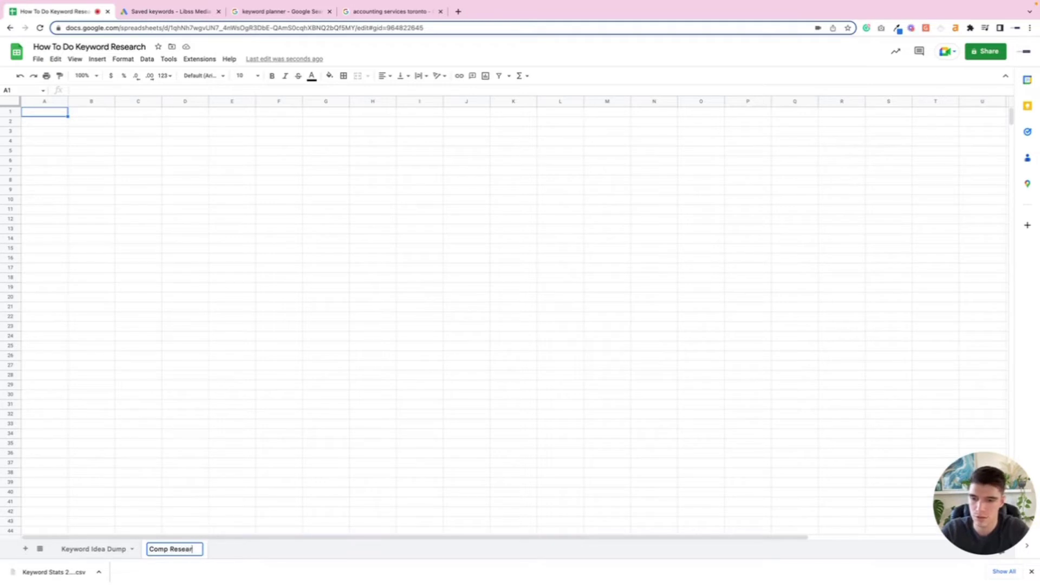
{"action": "type", "text": "ch -"}
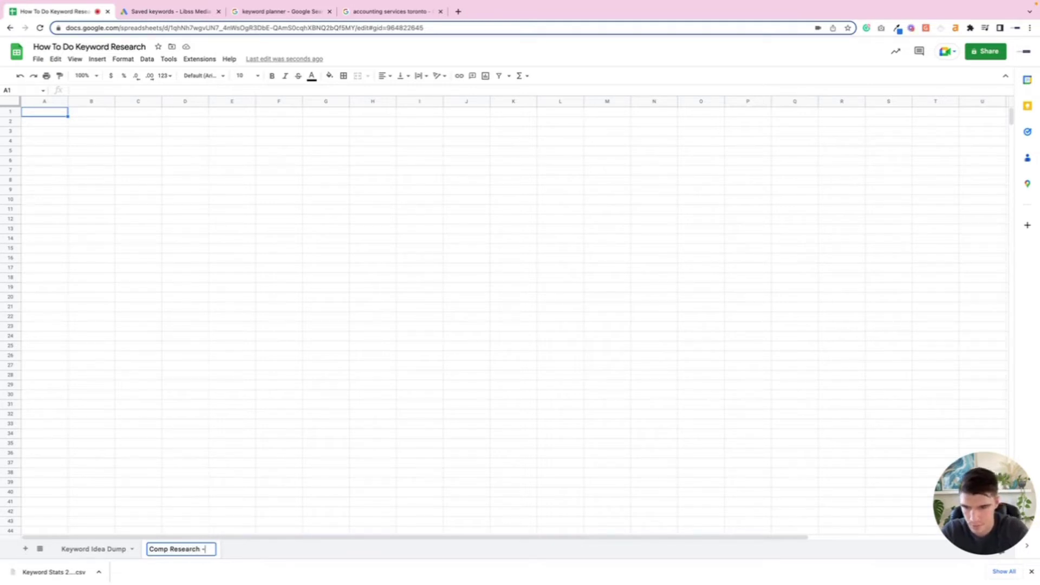
{"action": "type", "text": " Apex Accounting"}
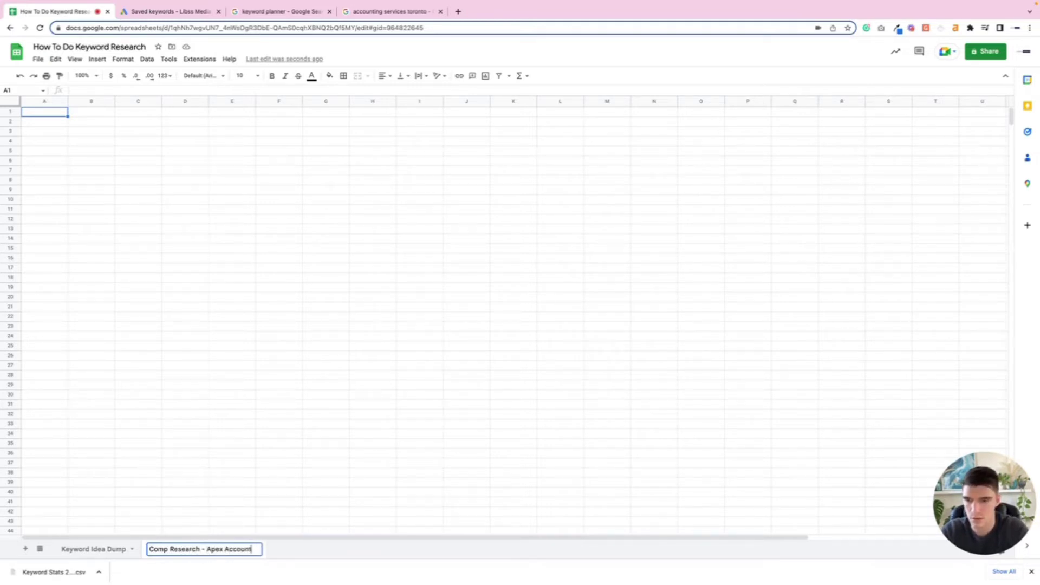
{"action": "key", "text": "Return"}
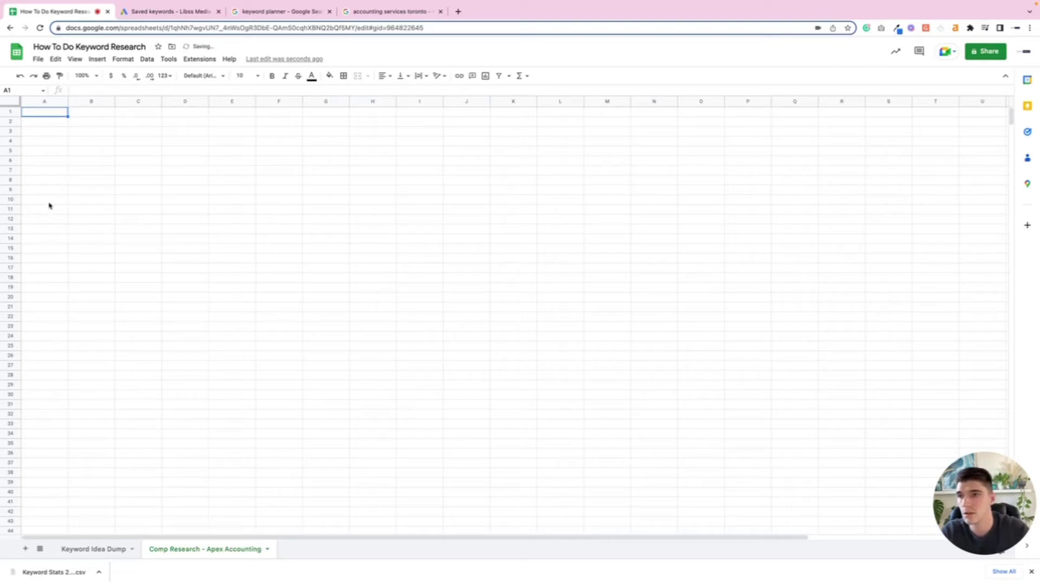
Step: Import the downloaded Keyword Stats .csv file into the Comp Research - Apex Accounting sheet, replacing the current sheet
{"action": "left_click", "coordinate": [38, 59]}
{"action": "left_click", "coordinate": [81, 106]}
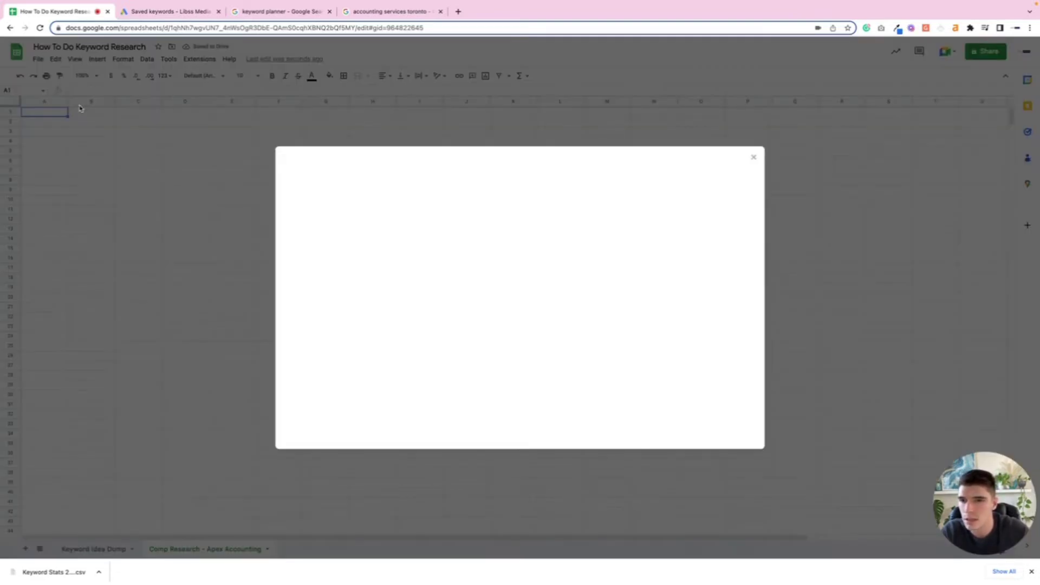
{"action": "left_click_drag", "start_coordinate": [37, 578], "coordinate": [457, 343]}
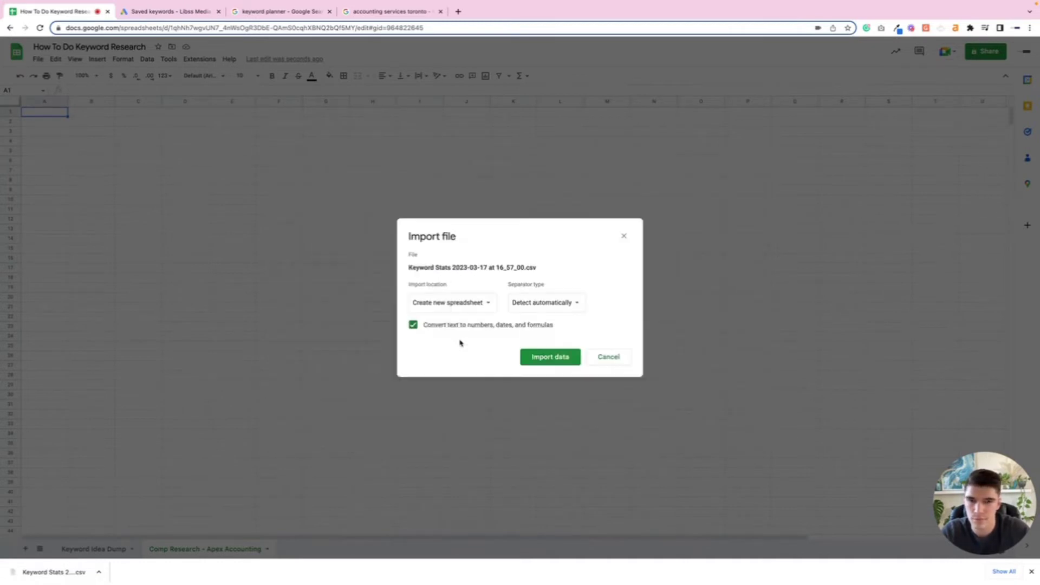
{"action": "left_click", "coordinate": [461, 308]}
{"action": "left_click", "coordinate": [489, 347]}
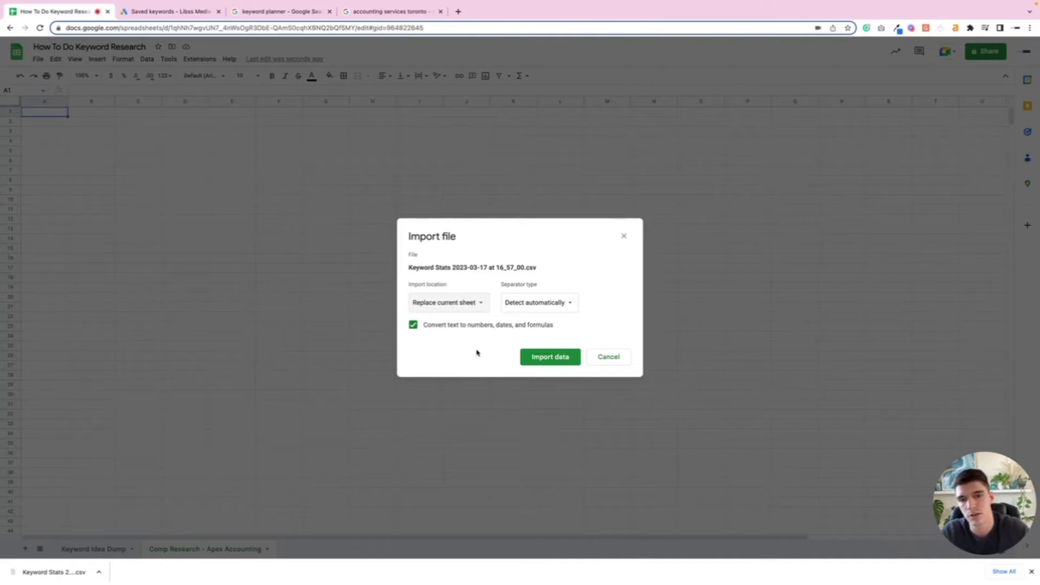
{"action": "left_click", "coordinate": [532, 357]}
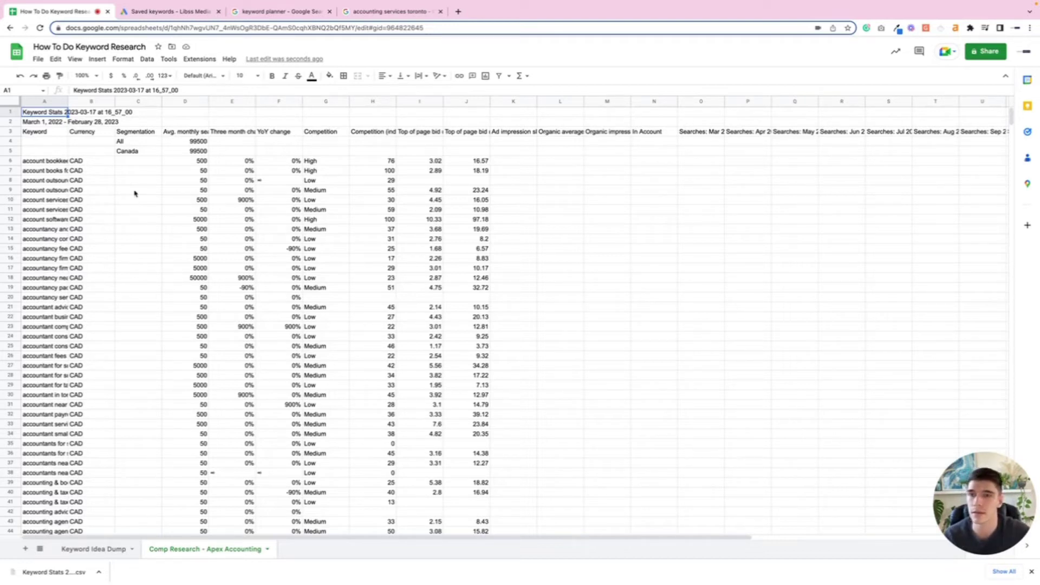
Step: Review the Apex Accounting keyword list for relevance, selecting rows 2 to 13 and the rows "accounting firms in california" and "accounting firms in us"
{"action": "left_click", "coordinate": [387, 11]}
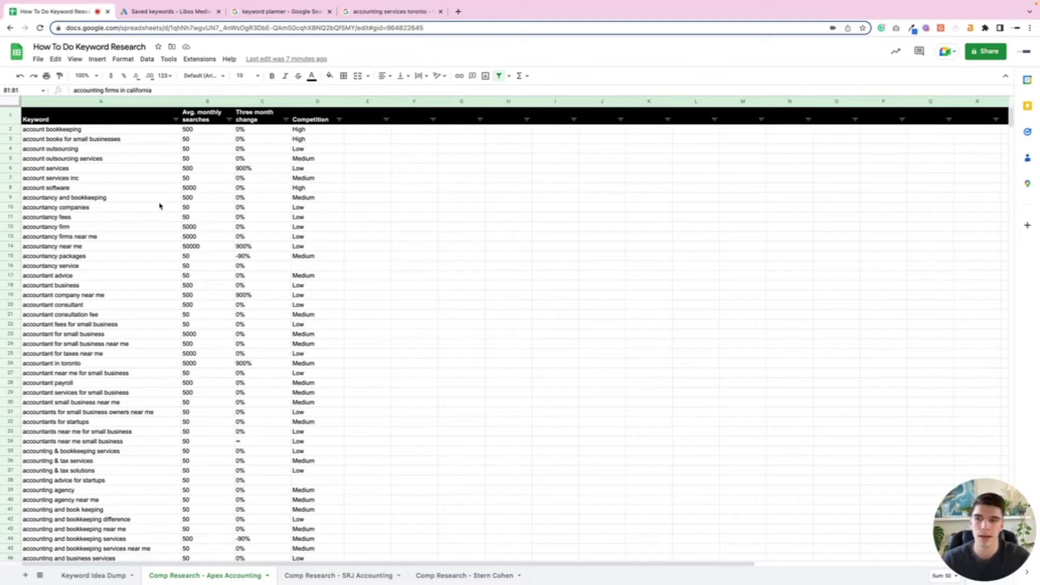
{"action": "scroll", "coordinate": [157, 205], "scroll_direction": "down", "scroll_amount": 3}
{"action": "scroll", "coordinate": [196, 329], "scroll_direction": "up", "scroll_amount": 3}
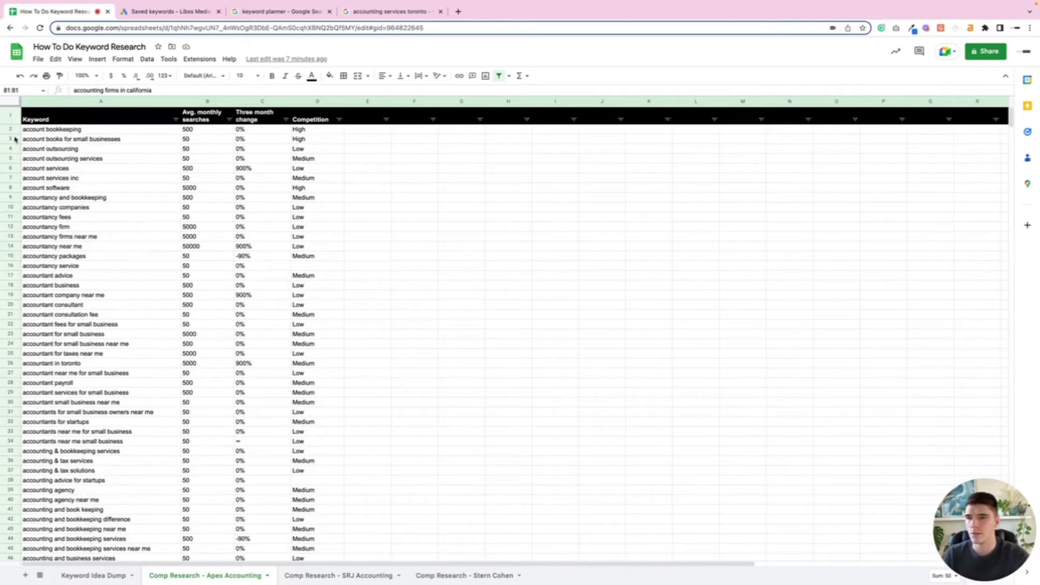
{"action": "left_click_drag", "start_coordinate": [15, 133], "coordinate": [14, 190]}
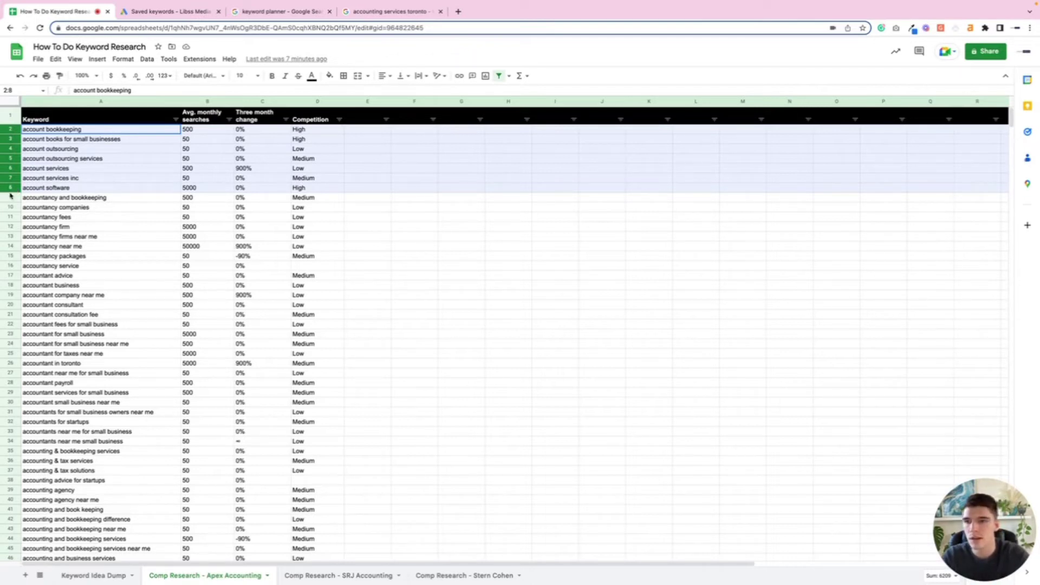
{"action": "left_click_drag", "start_coordinate": [11, 196], "coordinate": [10, 236]}
{"action": "scroll", "coordinate": [92, 265], "scroll_direction": "down", "scroll_amount": 6}
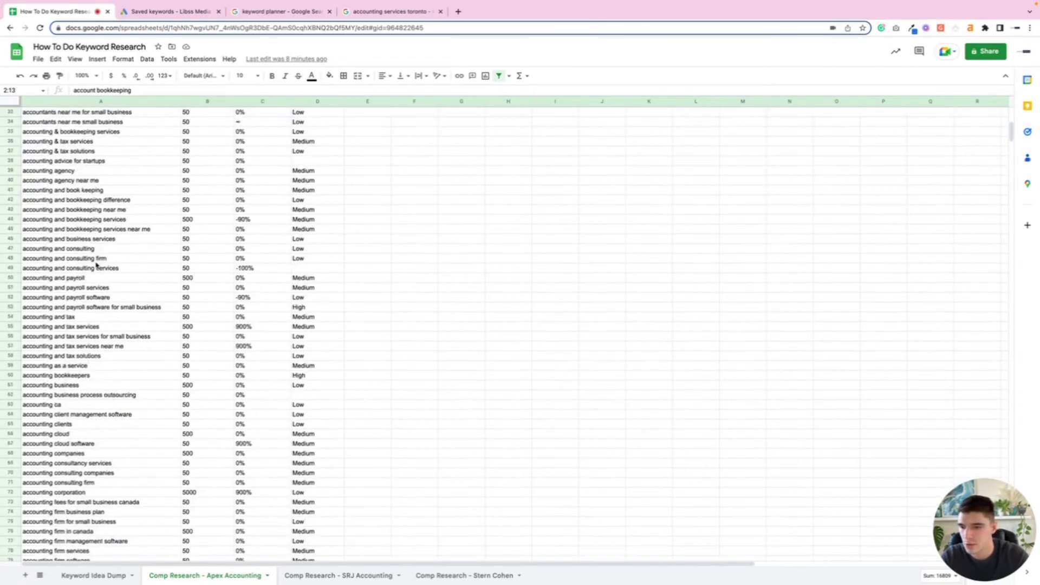
{"action": "scroll", "coordinate": [96, 265], "scroll_direction": "down", "scroll_amount": 5}
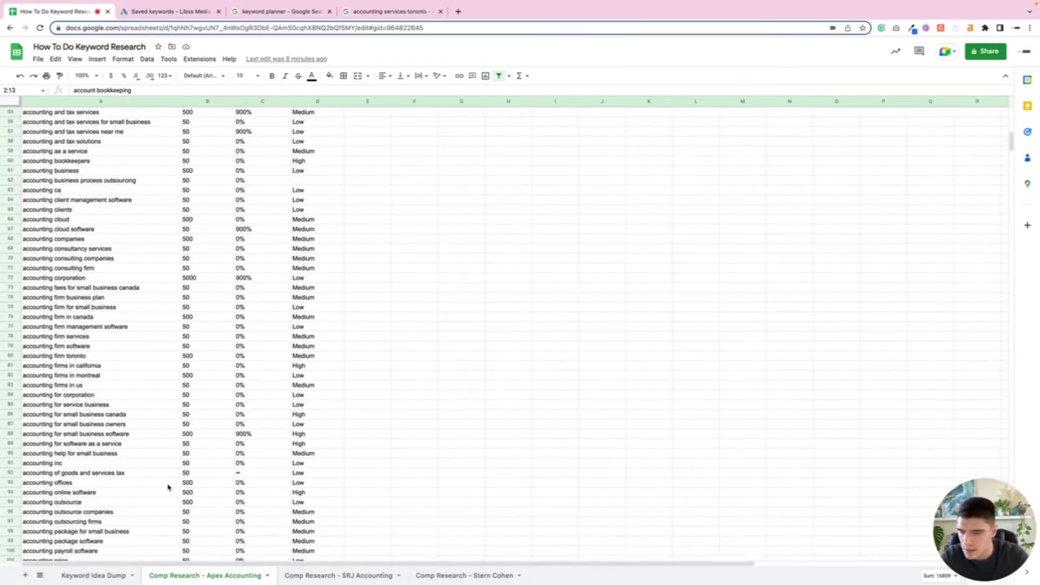
{"action": "scroll", "coordinate": [168, 487], "scroll_direction": "down", "scroll_amount": 1}
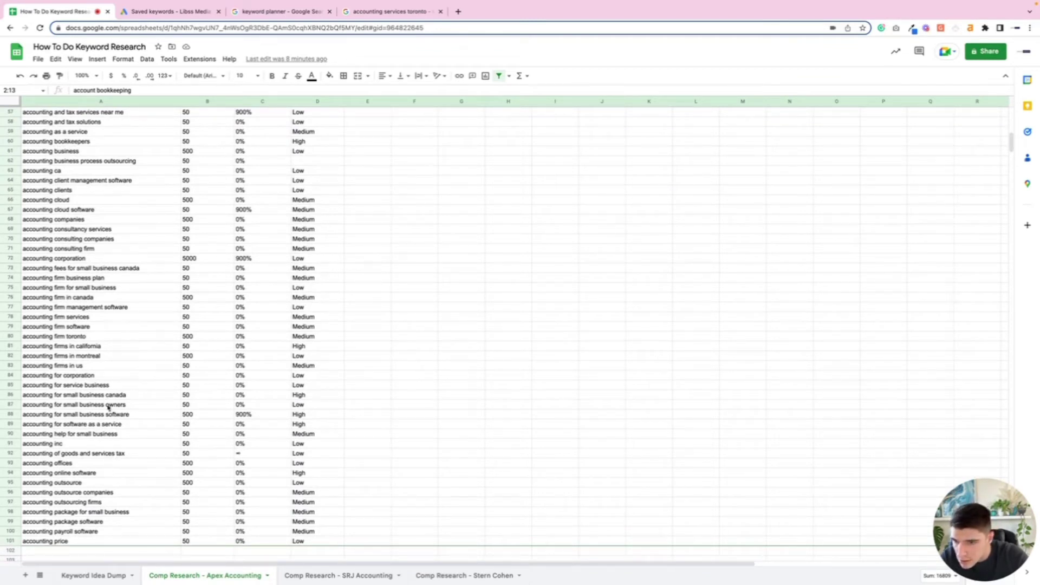
{"action": "scroll", "coordinate": [132, 456], "scroll_direction": "up", "scroll_amount": 1}
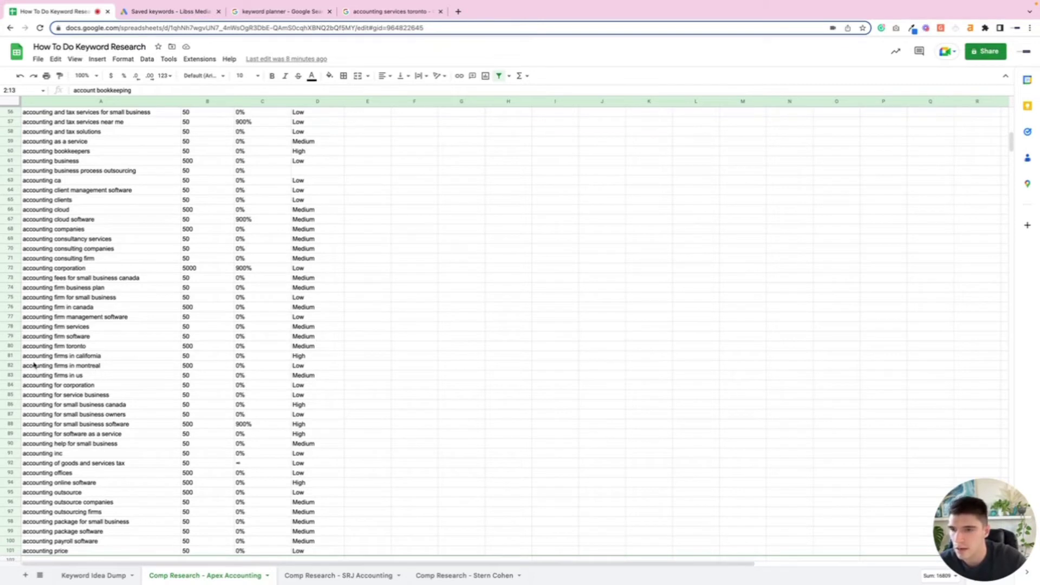
{"action": "left_click", "coordinate": [10, 356]}
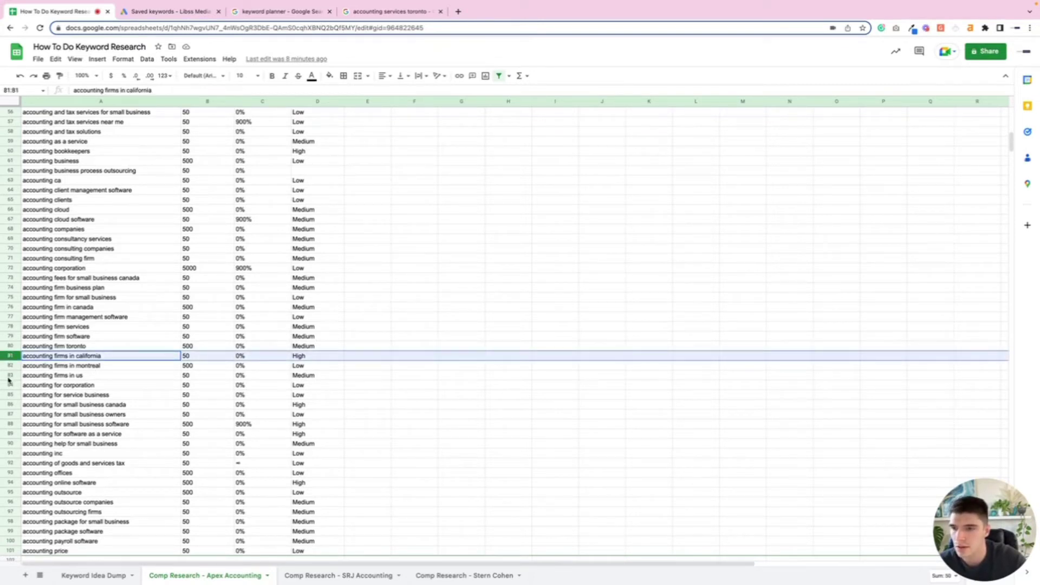
{"action": "left_click", "coordinate": [11, 375]}
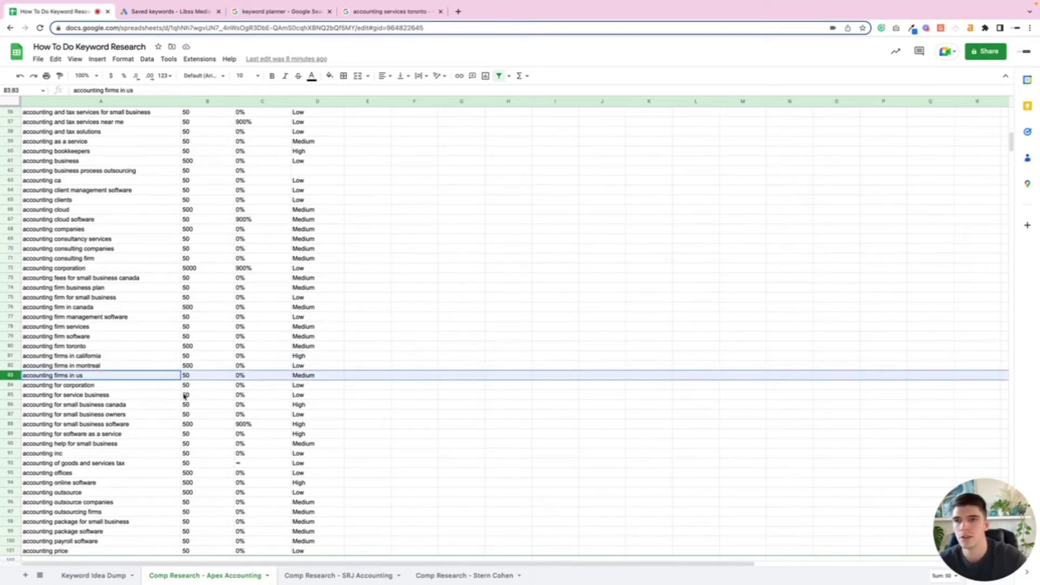
{"action": "scroll", "coordinate": [185, 395], "scroll_direction": "up", "scroll_amount": 15}
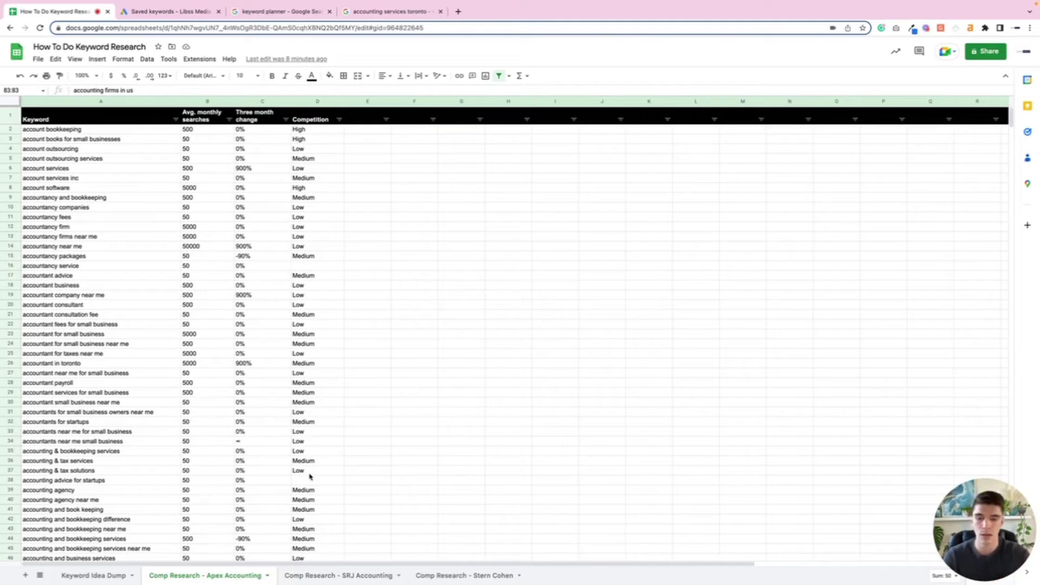
Step: Look through the keywords and green-highlighted rows on the Comp Research - SRJ Accounting sheet
{"action": "left_click", "coordinate": [338, 576]}
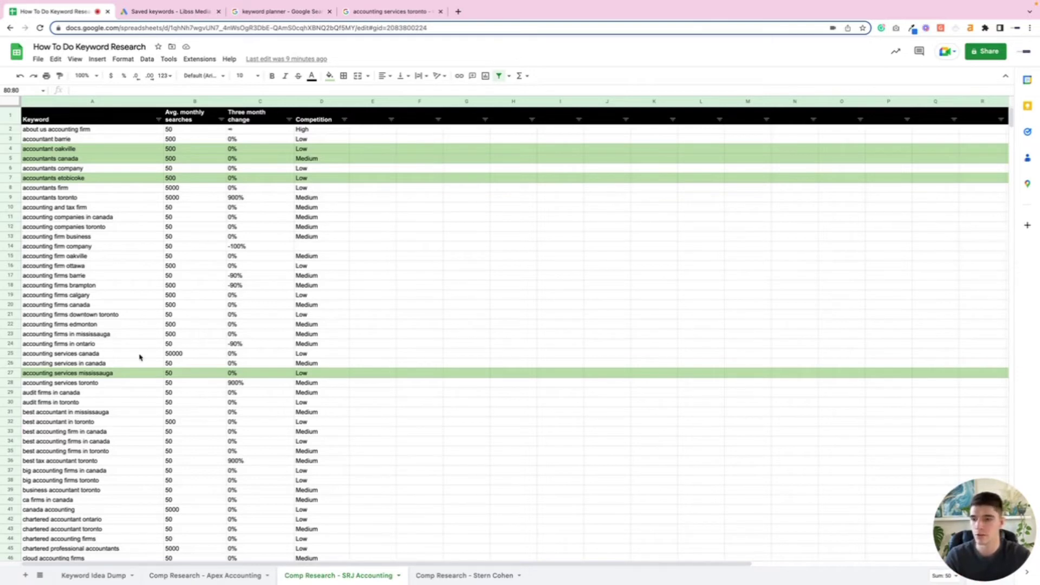
{"action": "scroll", "coordinate": [140, 357], "scroll_direction": "down", "scroll_amount": 4}
{"action": "scroll", "coordinate": [140, 357], "scroll_direction": "down", "scroll_amount": 2}
{"action": "scroll", "coordinate": [147, 359], "scroll_direction": "up", "scroll_amount": 6}
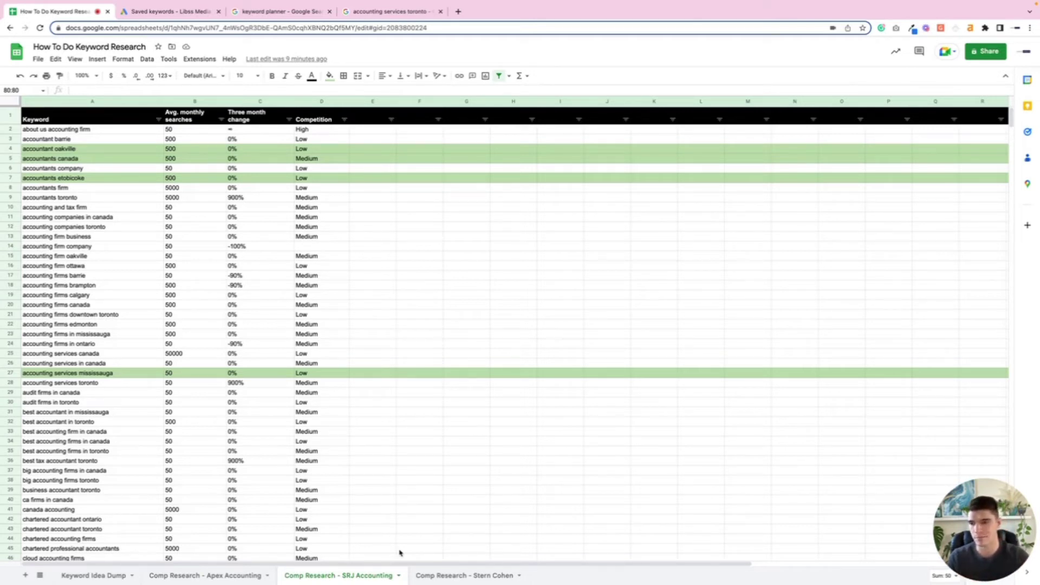
Step: View the Keyword Idea Dump sheet, then switch to Keyword Planner, close the Stern Cohen plan and open Discover new keywords
{"action": "left_click", "coordinate": [103, 576]}
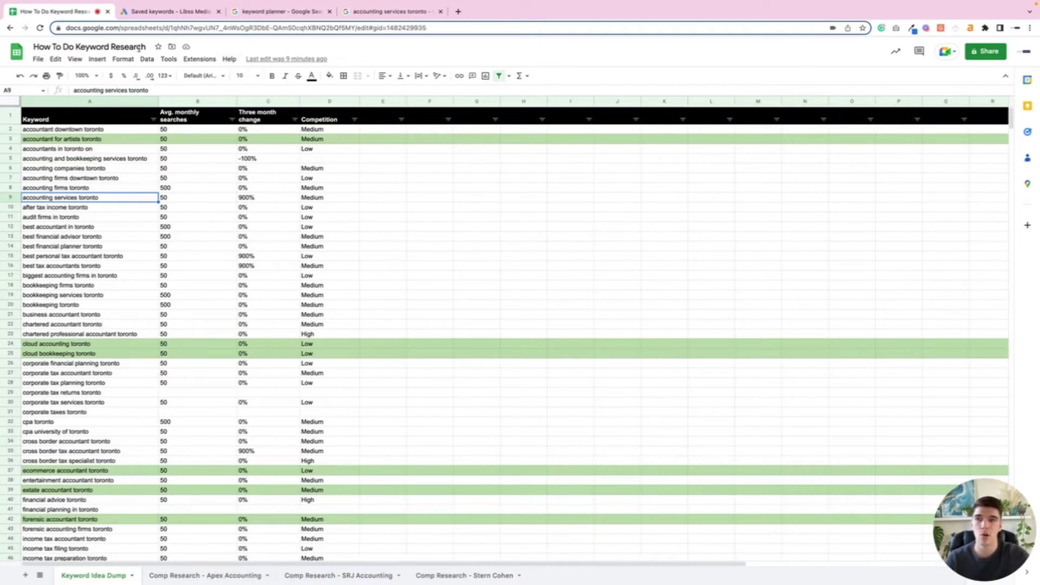
{"action": "left_click", "coordinate": [162, 11]}
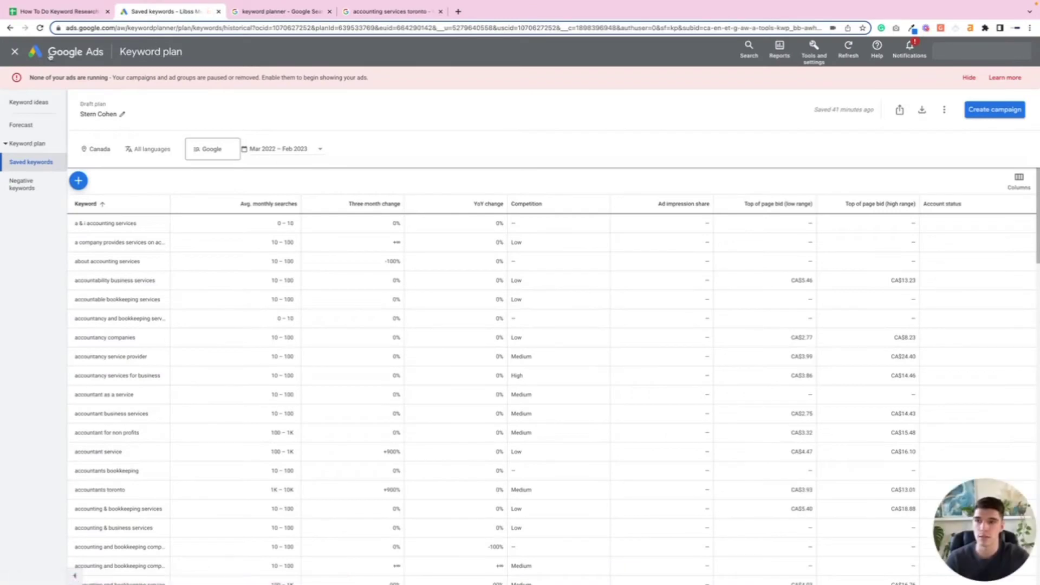
{"action": "left_click", "coordinate": [16, 52]}
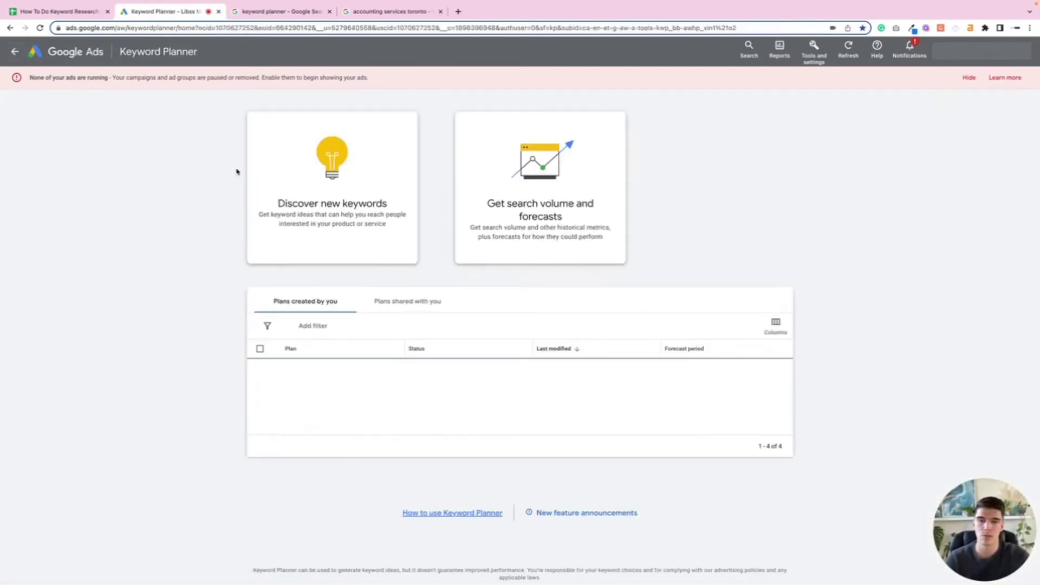
{"action": "left_click", "coordinate": [338, 193]}
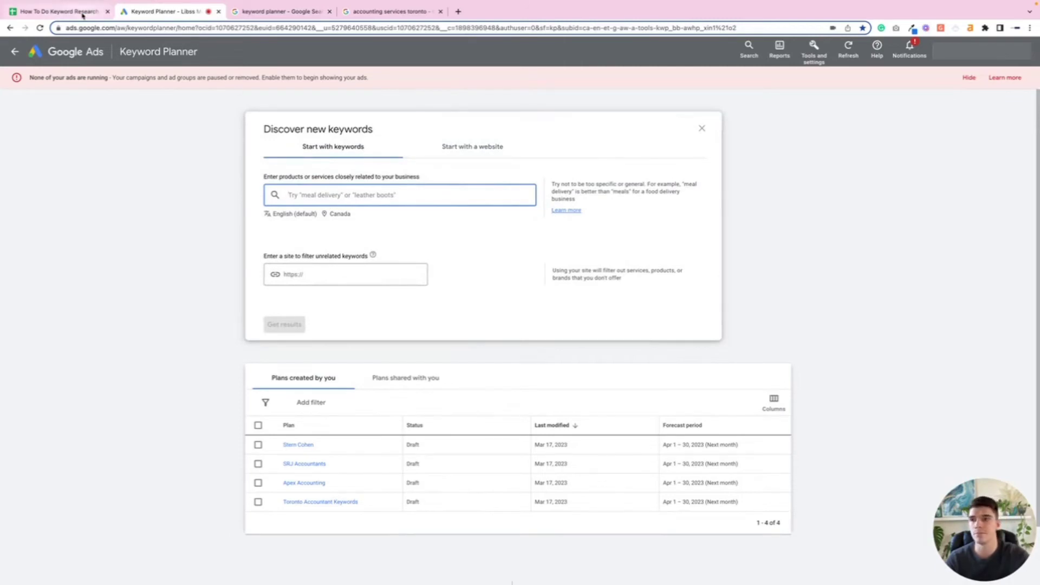
Step: Return to the How To Do Keyword Research spreadsheet and look through the full Keyword Idea Dump list with its highlighted rows
{"action": "left_click", "coordinate": [59, 11]}
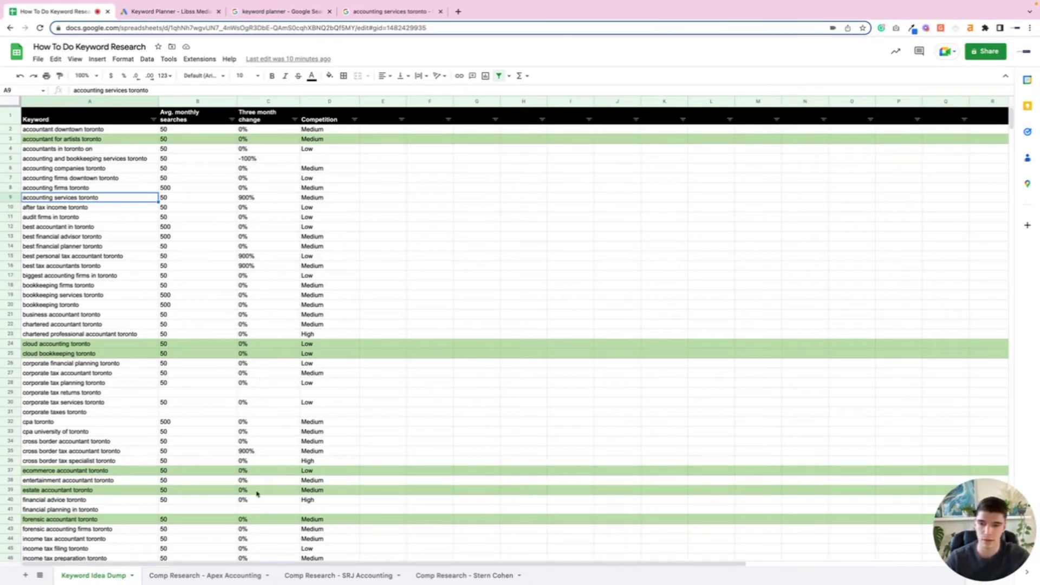
{"action": "scroll", "coordinate": [206, 462], "scroll_direction": "down", "scroll_amount": 10}
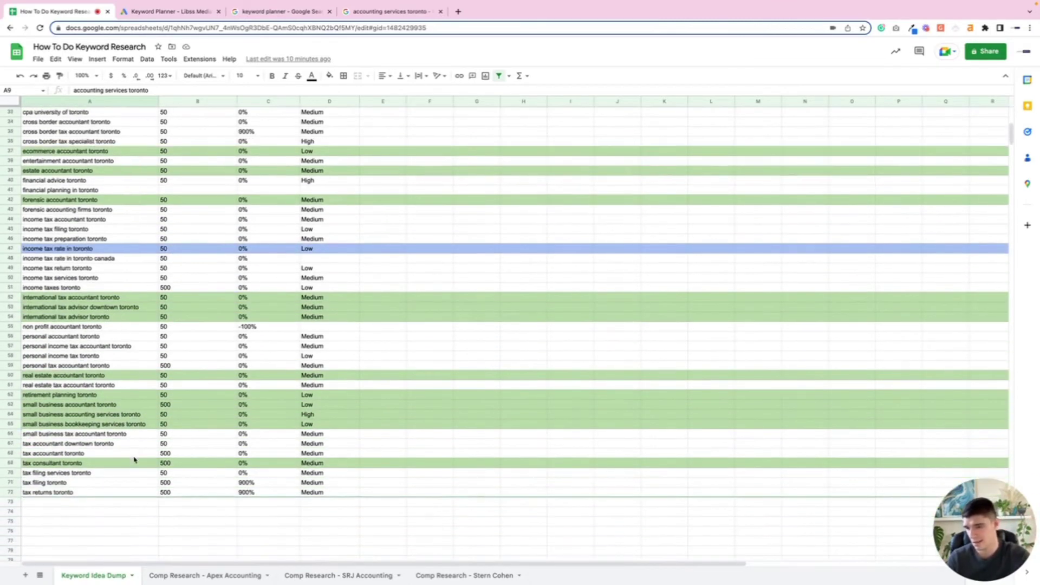
{"action": "scroll", "coordinate": [135, 460], "scroll_direction": "down", "scroll_amount": 1}
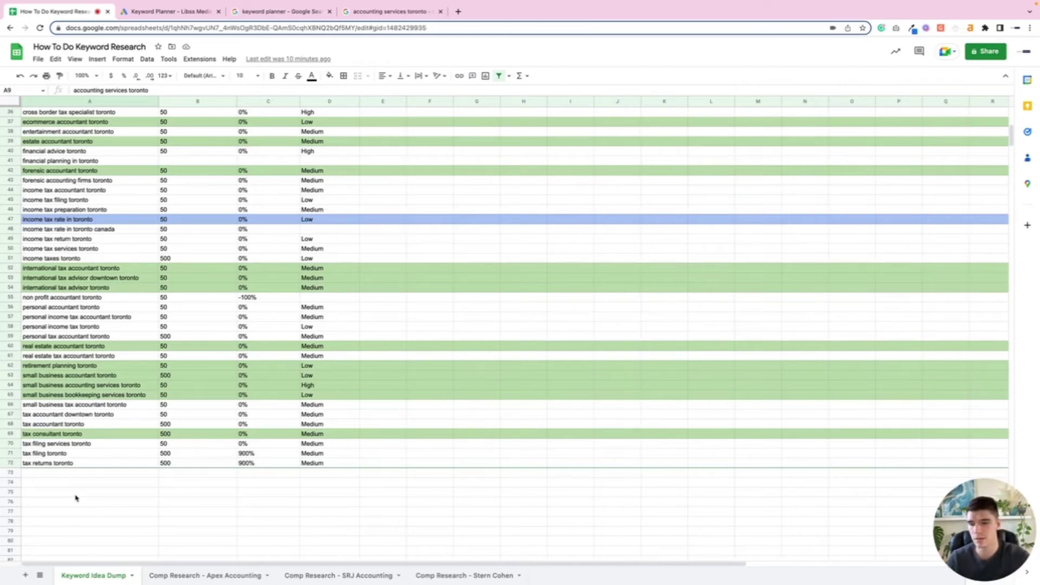
{"action": "scroll", "coordinate": [110, 510], "scroll_direction": "up", "scroll_amount": 12}
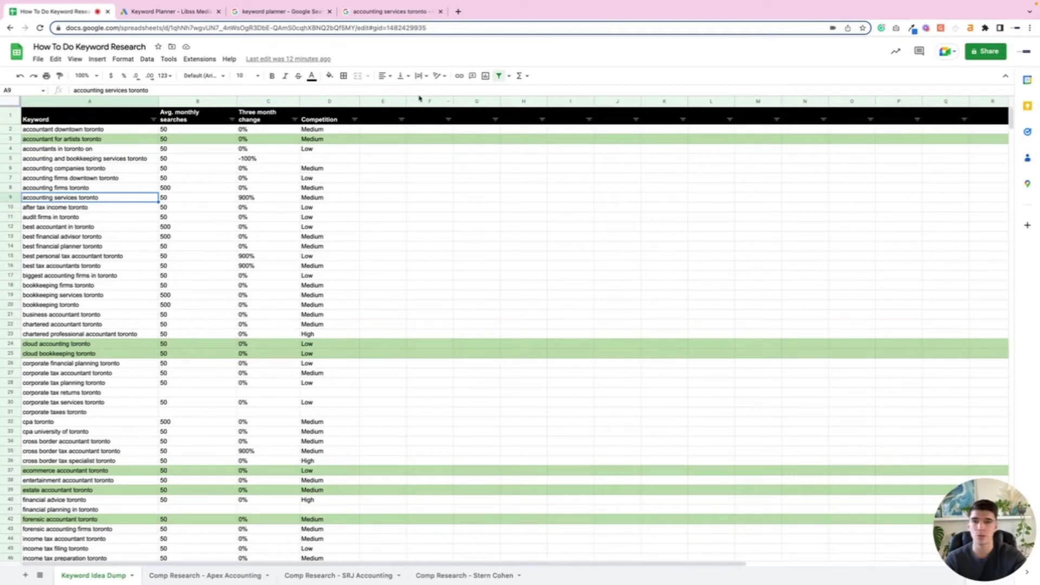
Step: Switch to the Google results for "accounting services toronto" and examine the search term and the More to ask questions
{"action": "left_click", "coordinate": [386, 10]}
{"action": "scroll", "coordinate": [207, 142], "scroll_direction": "up", "scroll_amount": 5}
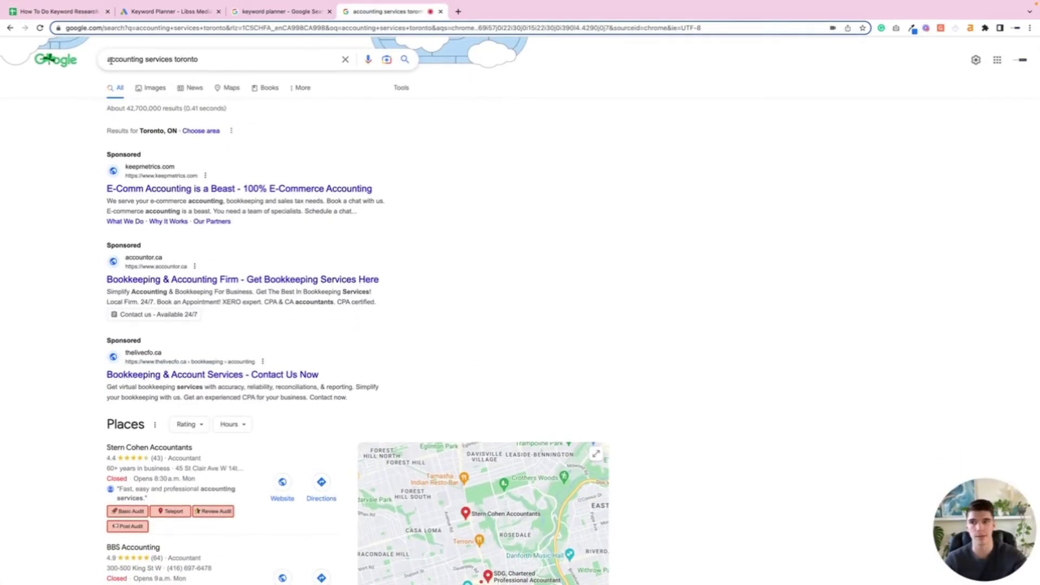
{"action": "left_click_drag", "start_coordinate": [110, 61], "coordinate": [267, 72]}
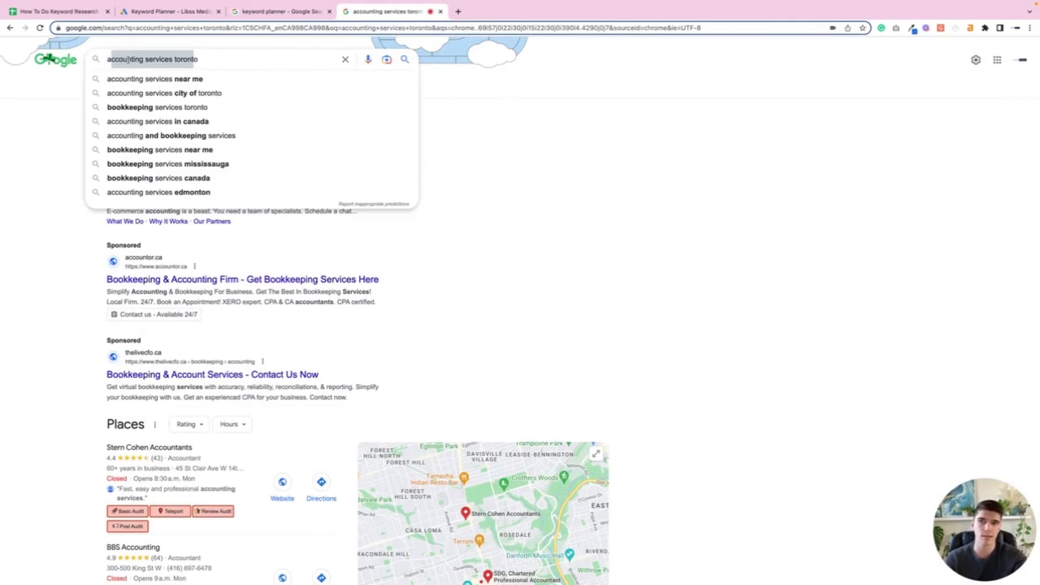
{"action": "left_click", "coordinate": [50, 155]}
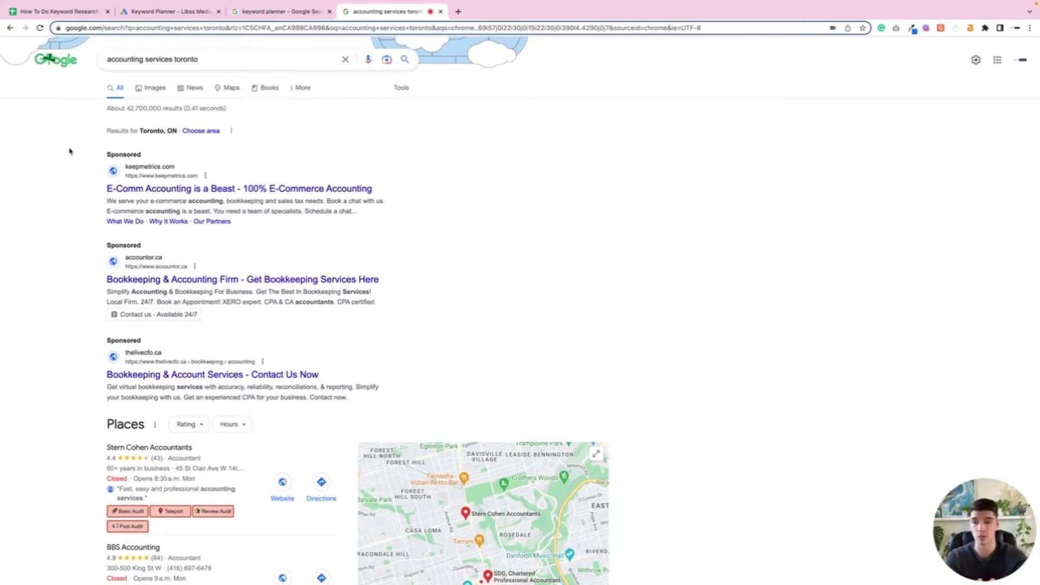
{"action": "scroll", "coordinate": [71, 152], "scroll_direction": "down", "scroll_amount": 3}
{"action": "scroll", "coordinate": [75, 151], "scroll_direction": "down", "scroll_amount": 10}
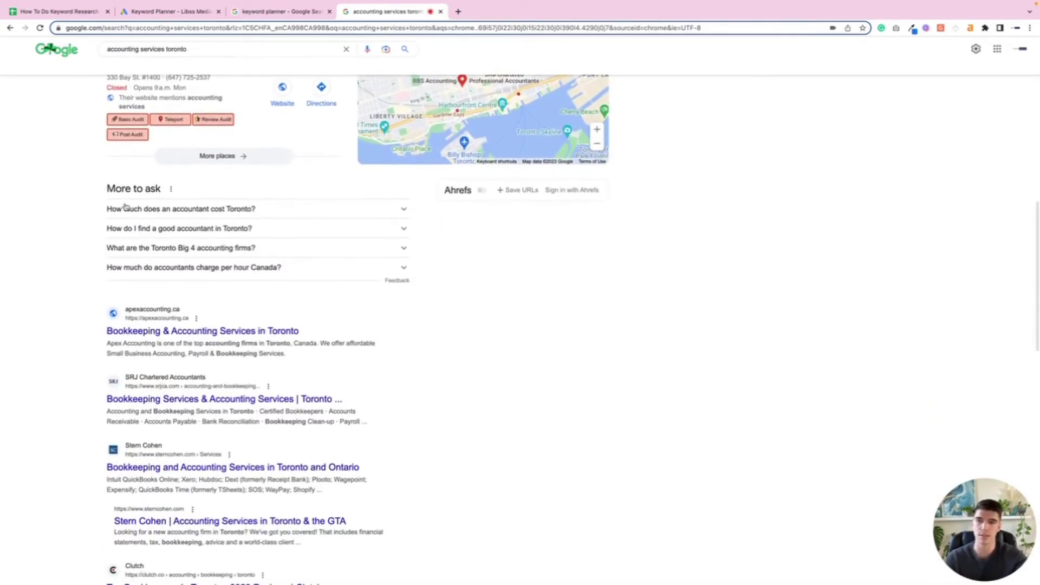
{"action": "left_click_drag", "start_coordinate": [111, 189], "coordinate": [160, 188]}
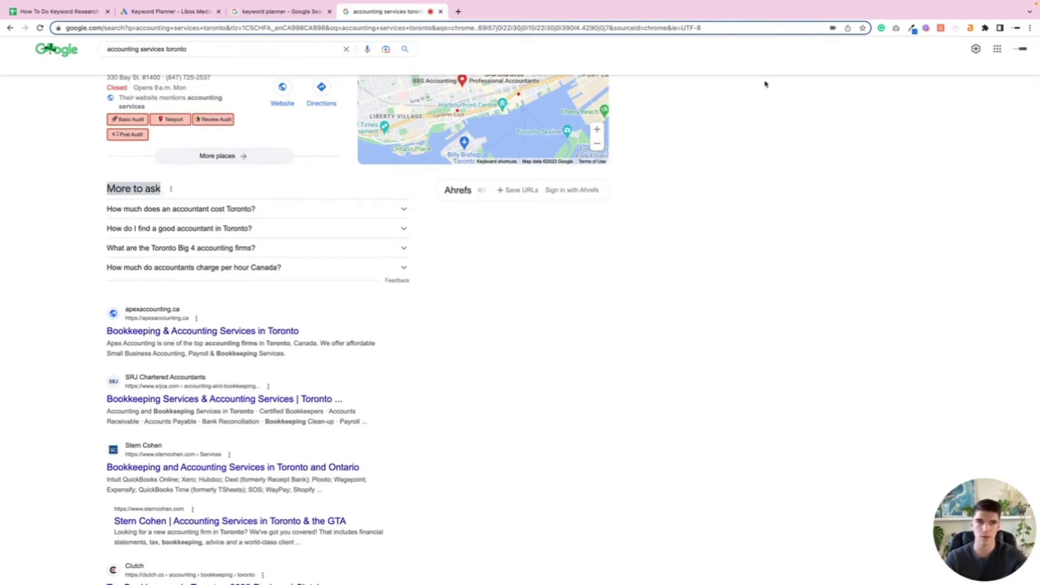
Step: Enable the SEO Minion extension, close its pane and reload the "accounting services toronto" results page
{"action": "left_click", "coordinate": [956, 30]}
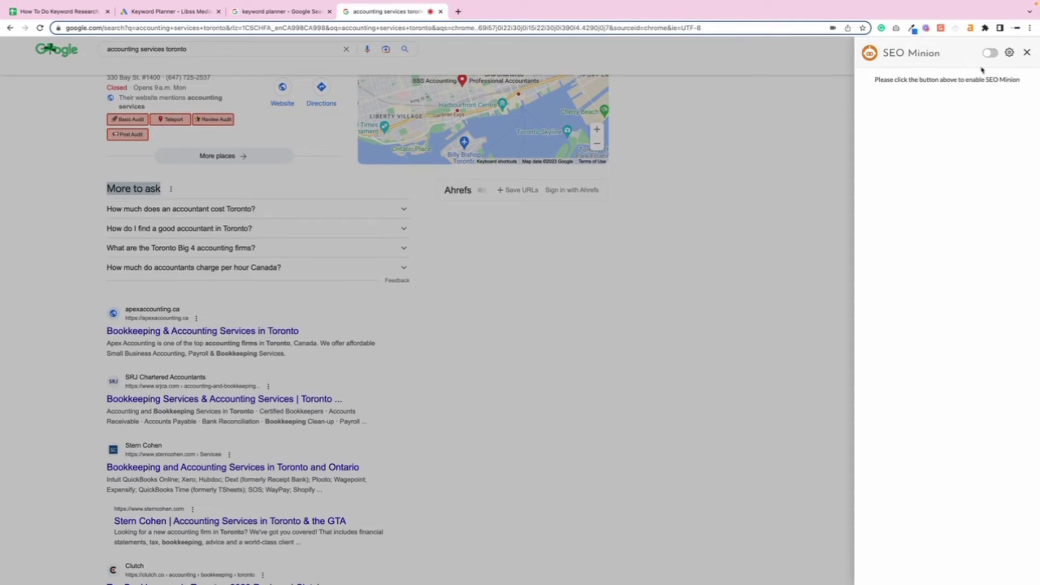
{"action": "left_click", "coordinate": [990, 52]}
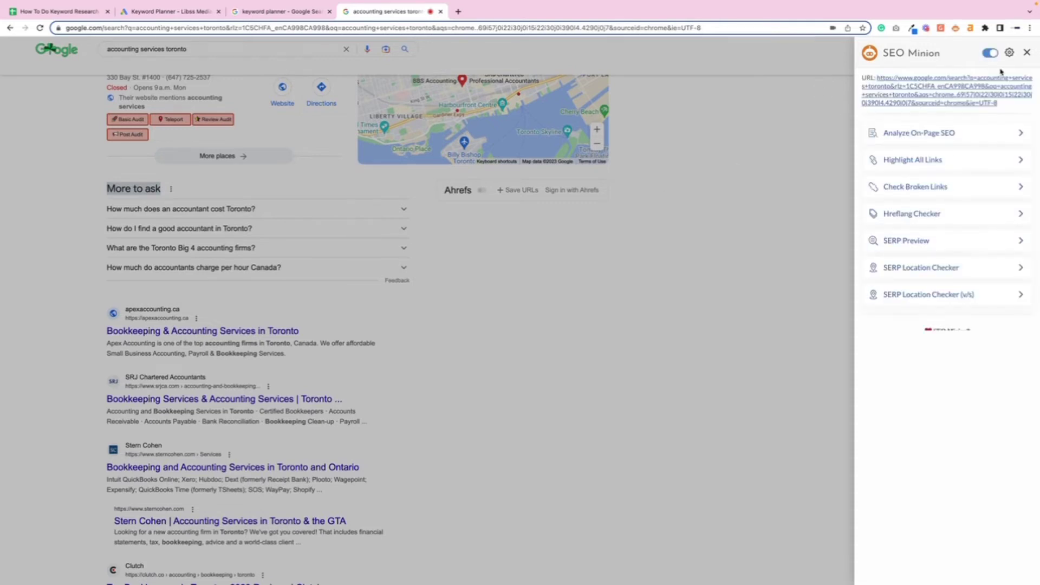
{"action": "left_click", "coordinate": [1026, 52]}
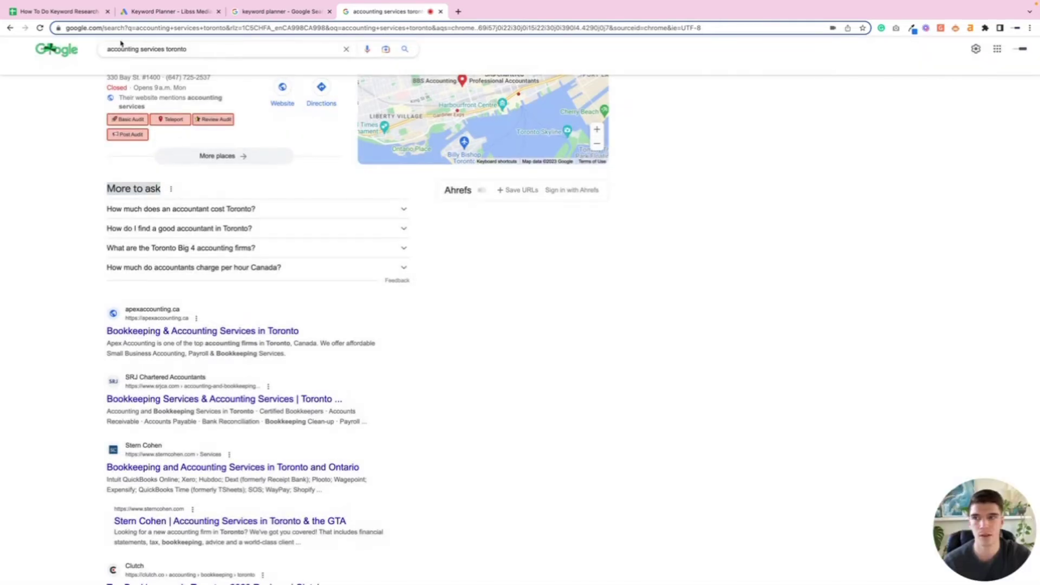
{"action": "left_click", "coordinate": [40, 28]}
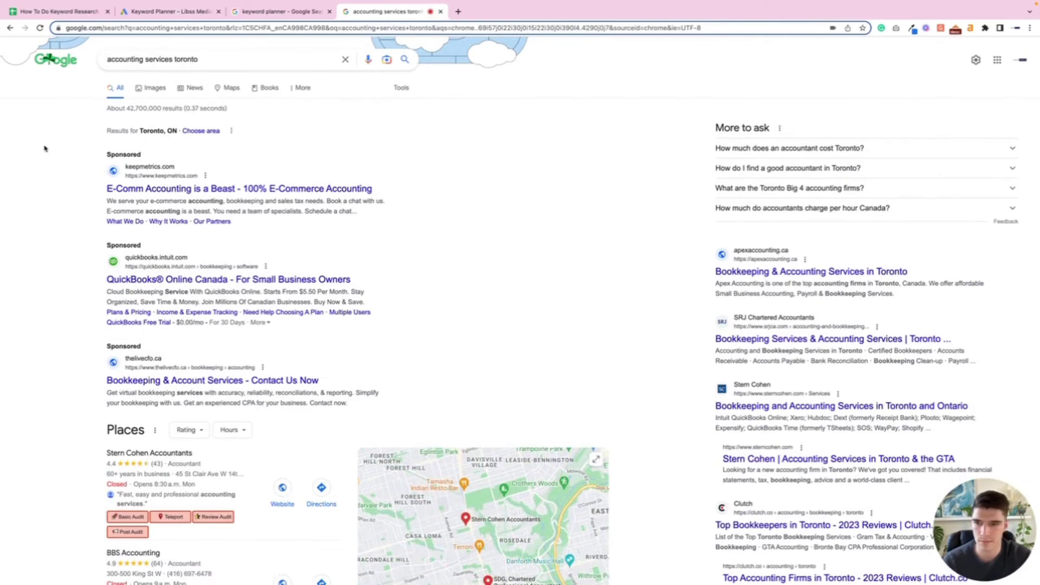
Step: Look through SEO Minion's list of data types and People Also Ask depths, and compare with the More to ask questions
{"action": "scroll", "coordinate": [258, 176], "scroll_direction": "down", "scroll_amount": 15}
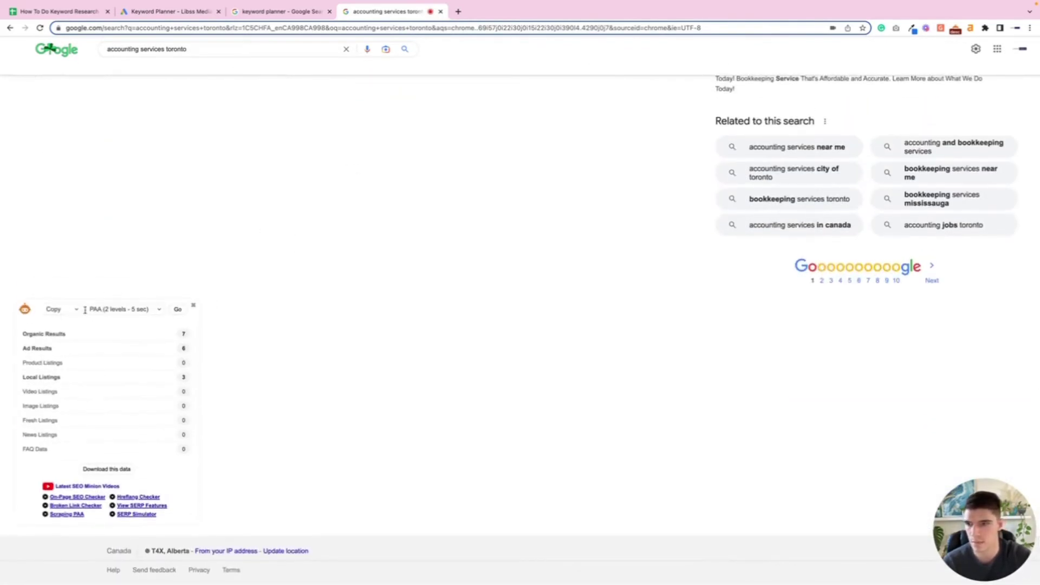
{"action": "left_click", "coordinate": [124, 309]}
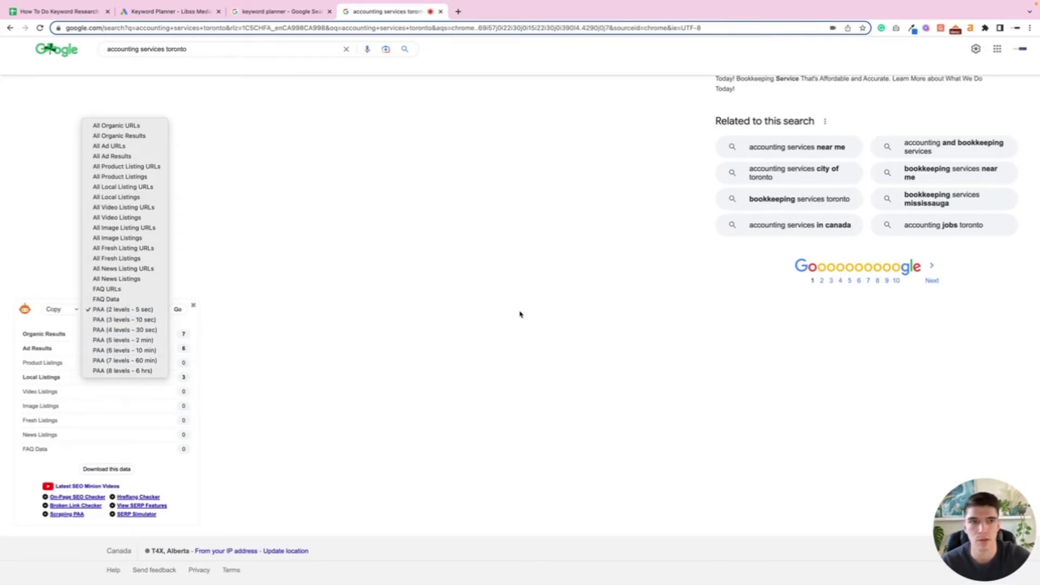
{"action": "left_click", "coordinate": [605, 332]}
{"action": "scroll", "coordinate": [605, 331], "scroll_direction": "up", "scroll_amount": 20}
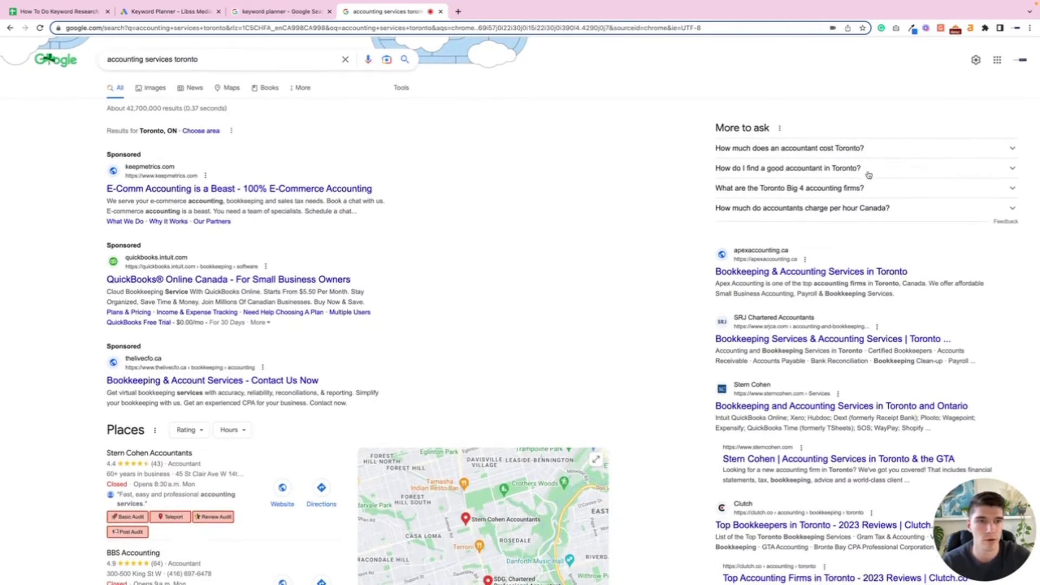
Step: Run SEO Minion in Copy mode with PAA (3 levels - 10 sec) to collect the People Also Ask questions for "accounting services toronto"
{"action": "scroll", "coordinate": [556, 366], "scroll_direction": "down", "scroll_amount": 20}
{"action": "left_click", "coordinate": [123, 309]}
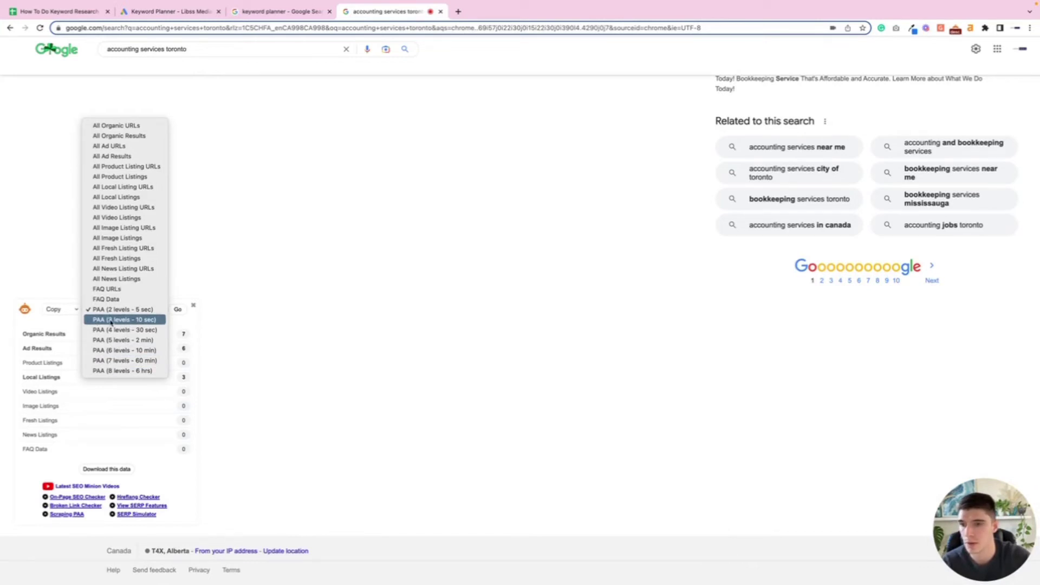
{"action": "left_click", "coordinate": [111, 321]}
{"action": "left_click", "coordinate": [77, 313]}
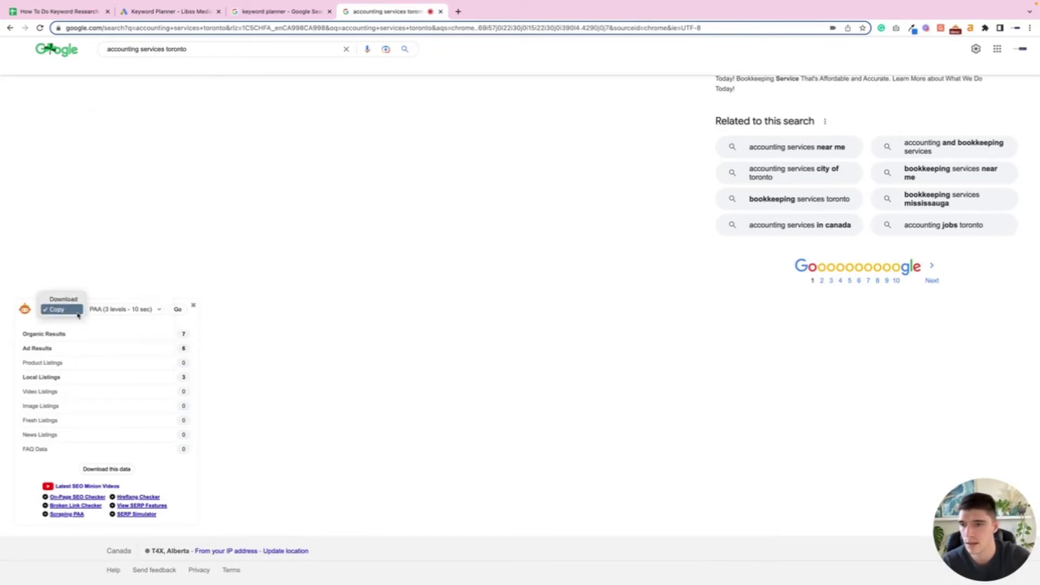
{"action": "left_click", "coordinate": [50, 311]}
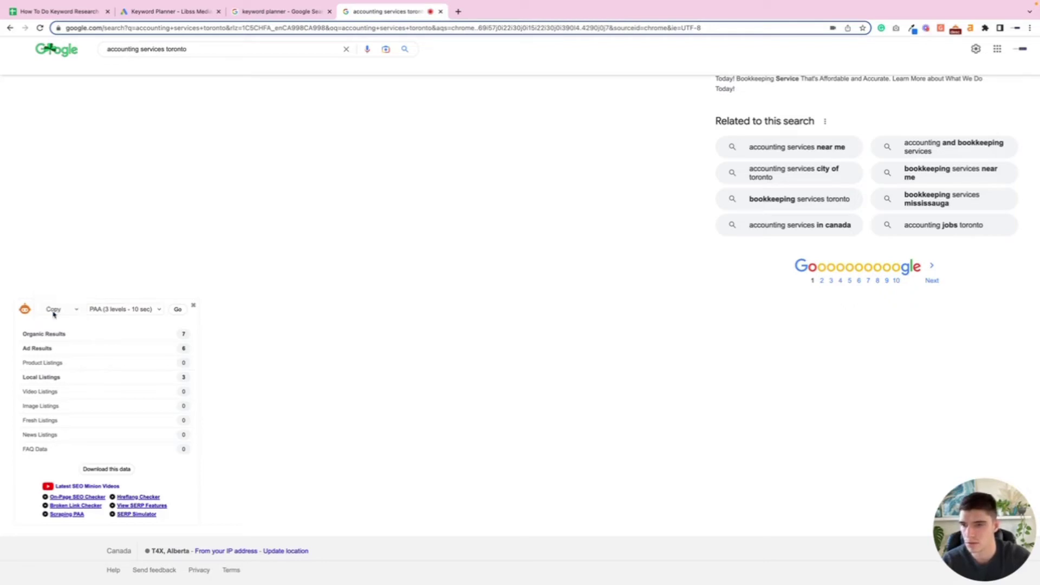
{"action": "left_click", "coordinate": [178, 311]}
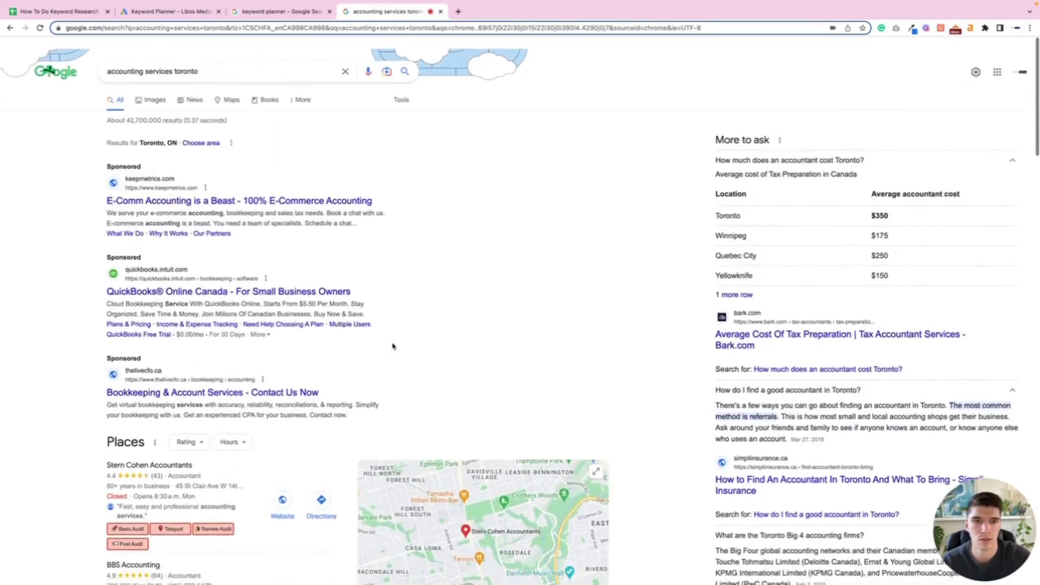
{"action": "scroll", "coordinate": [411, 346], "scroll_direction": "down", "scroll_amount": 1}
{"action": "scroll", "coordinate": [655, 298], "scroll_direction": "down", "scroll_amount": 2}
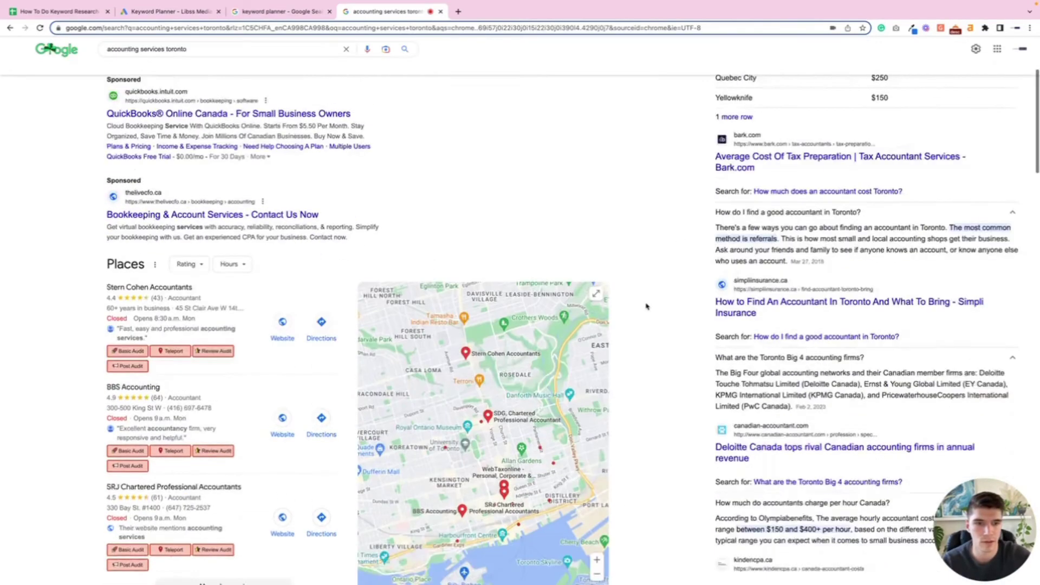
{"action": "scroll", "coordinate": [646, 306], "scroll_direction": "down", "scroll_amount": 20}
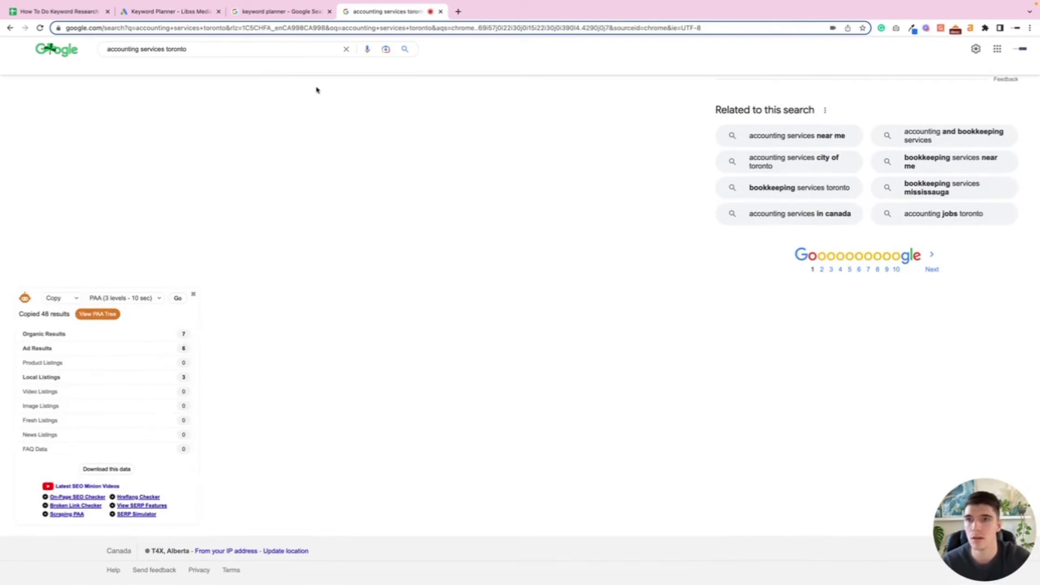
Step: Add a sheet named PAA to the How To Do Keyword Research spreadsheet and place it after the Stern Cohen sheet
{"action": "left_click", "coordinate": [69, 12]}
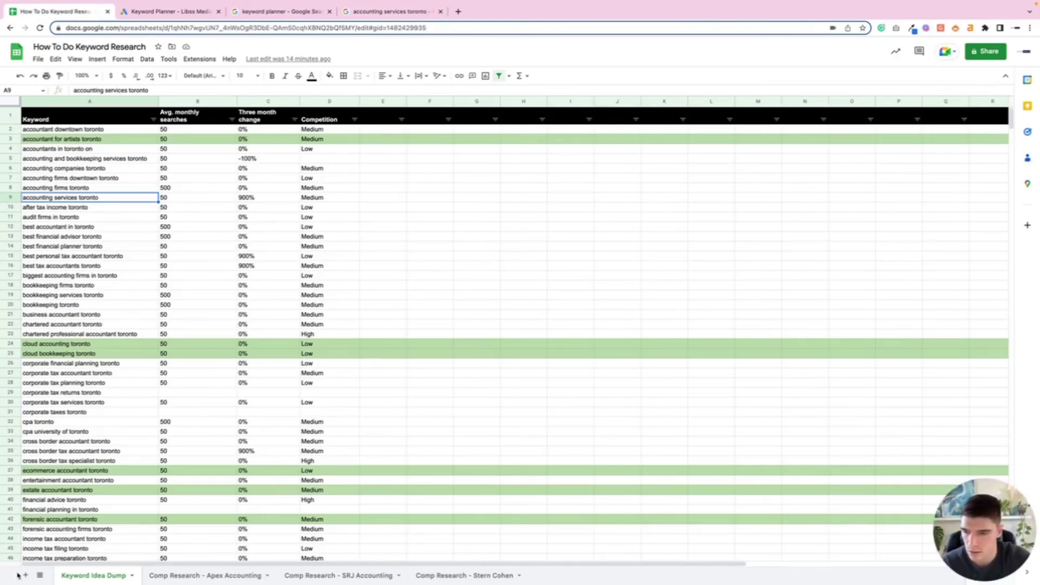
{"action": "left_click", "coordinate": [25, 575]}
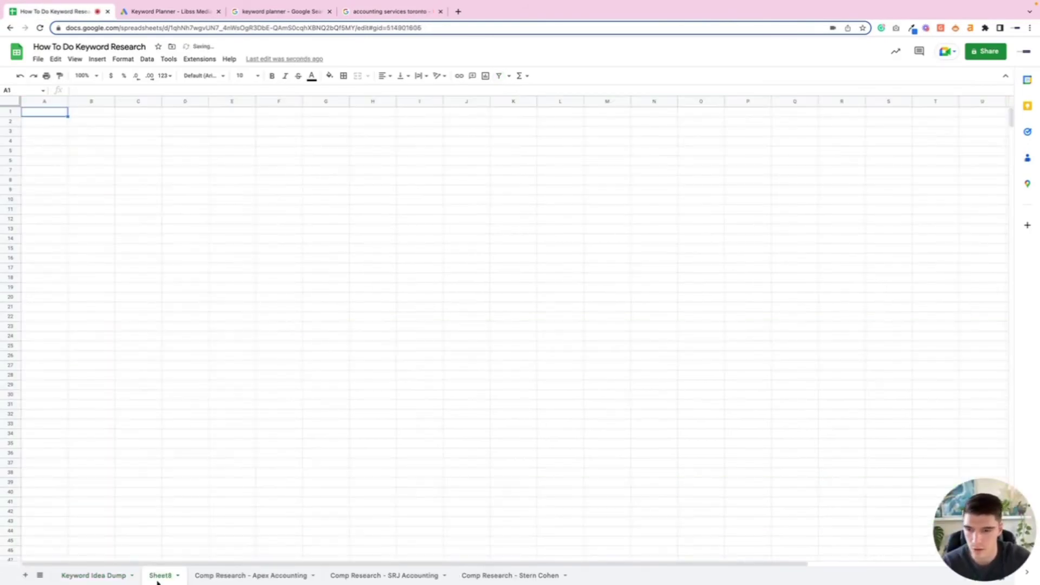
{"action": "left_click_drag", "start_coordinate": [161, 578], "coordinate": [557, 575]}
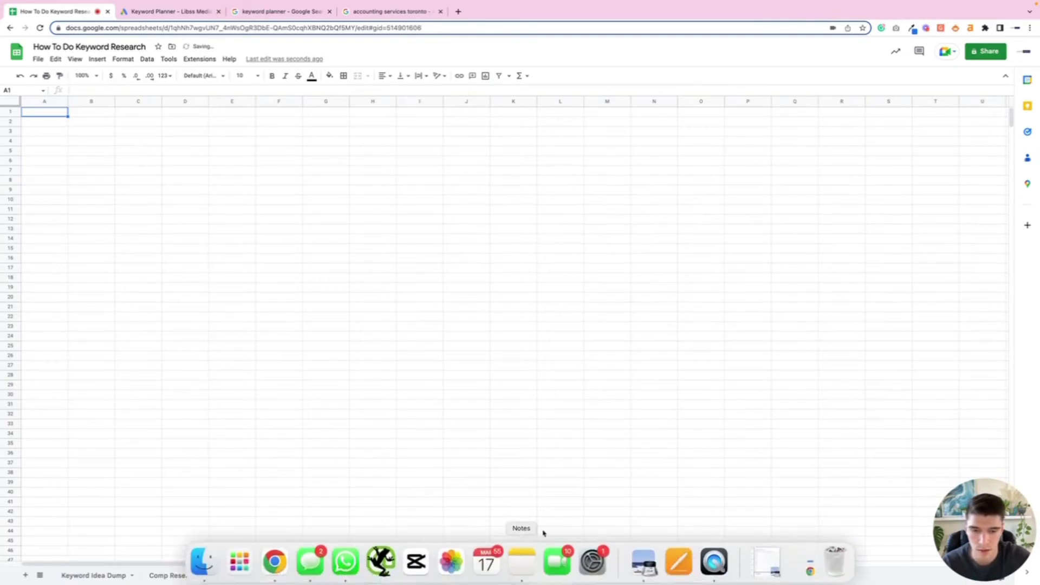
{"action": "right_click", "coordinate": [548, 577]}
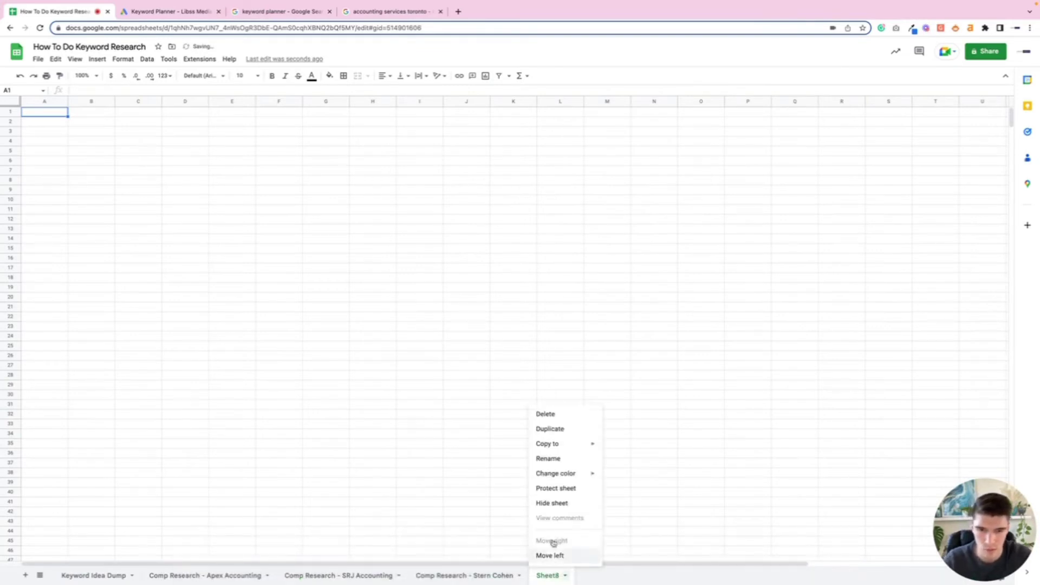
{"action": "left_click", "coordinate": [572, 460]}
{"action": "type", "text": "PAA"}
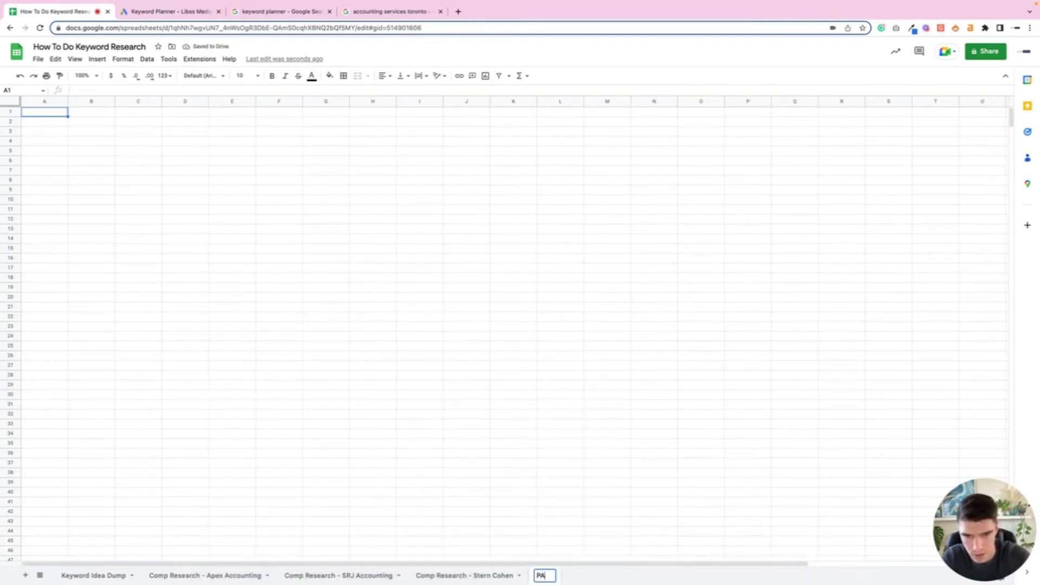
{"action": "key", "text": "Return"}
Step: Try to paste the copied People Also Ask results into cell A2 of the PAA sheet
{"action": "key", "text": "Down"}
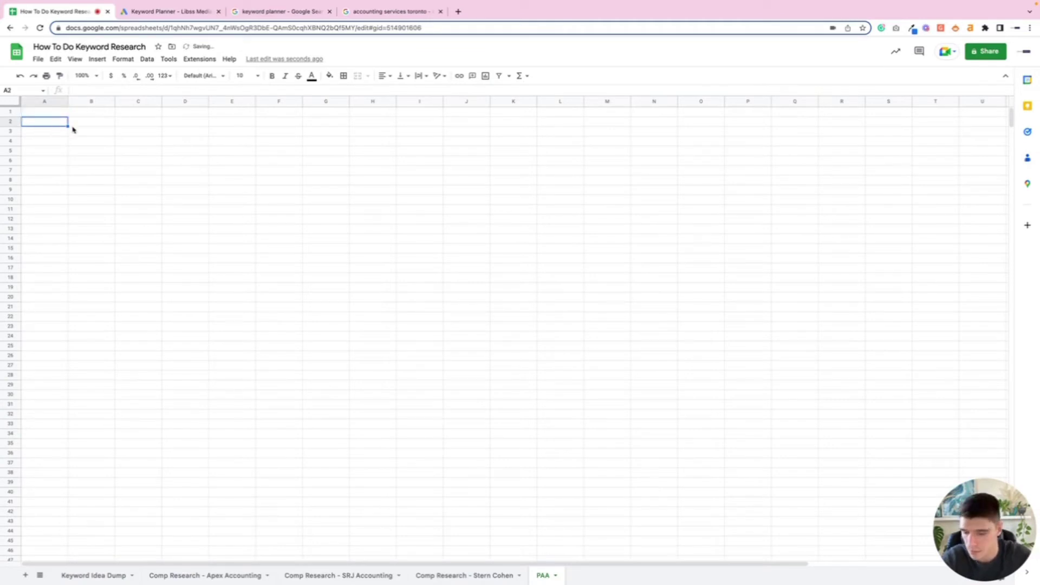
{"action": "key", "text": "super+v"}
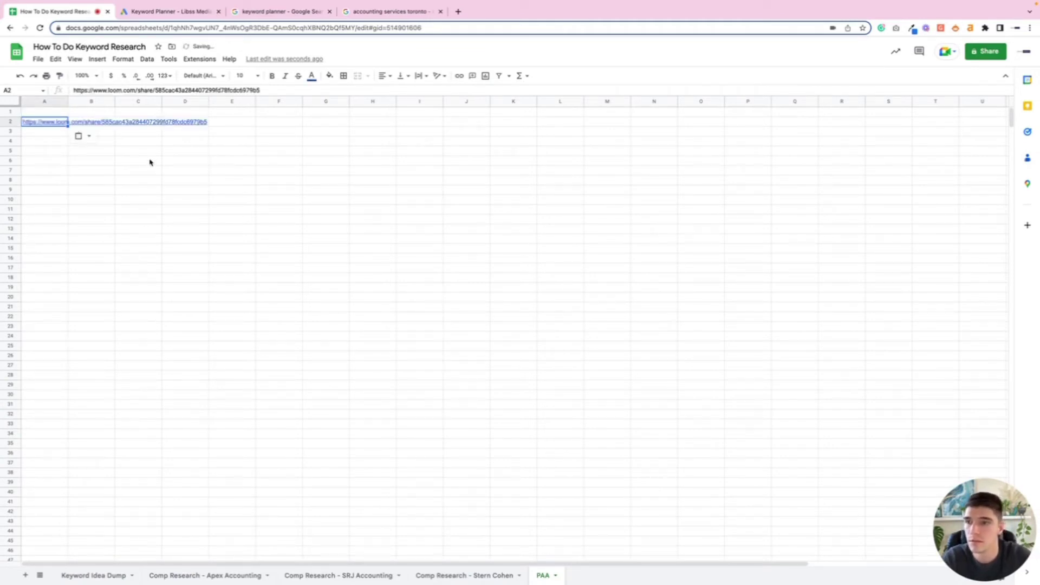
Step: Return to the "accounting services toronto" results and download the PAA (3 levels - 10 sec) questions as a CSV with SEO Minion
{"action": "key", "text": "super+4"}
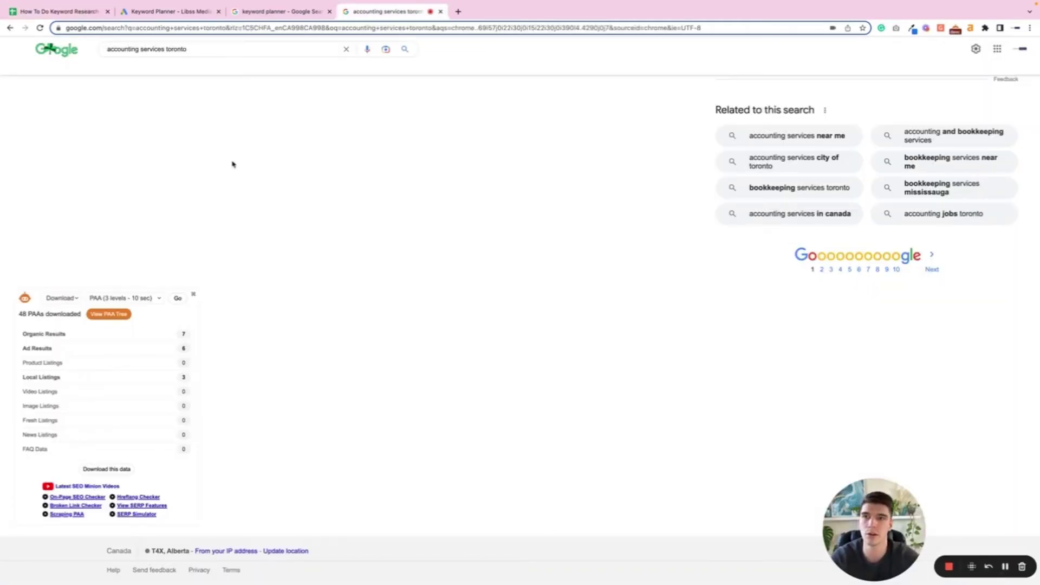
{"action": "left_click", "coordinate": [62, 298]}
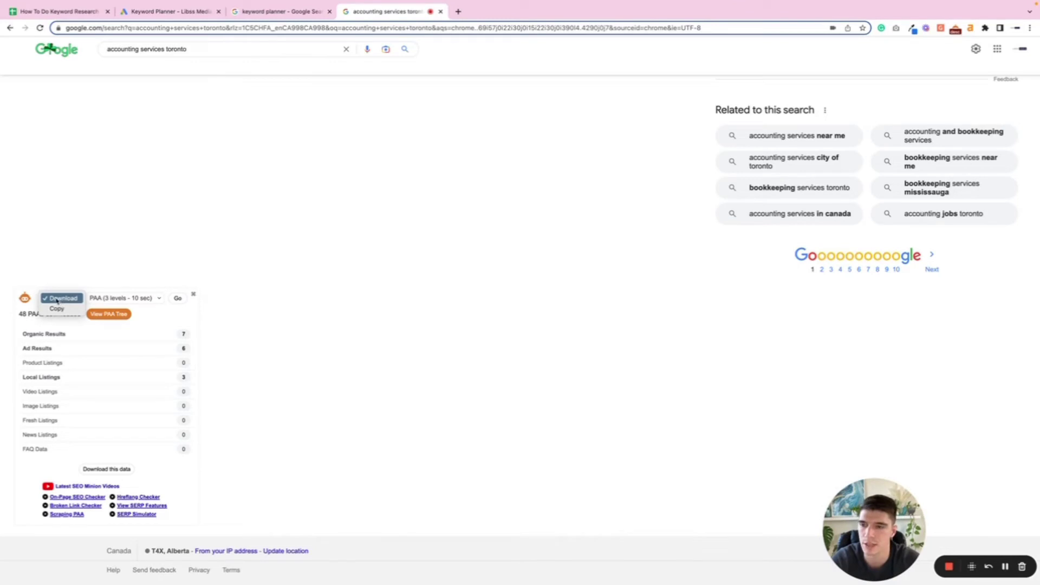
{"action": "left_click", "coordinate": [57, 299]}
{"action": "left_click", "coordinate": [177, 300]}
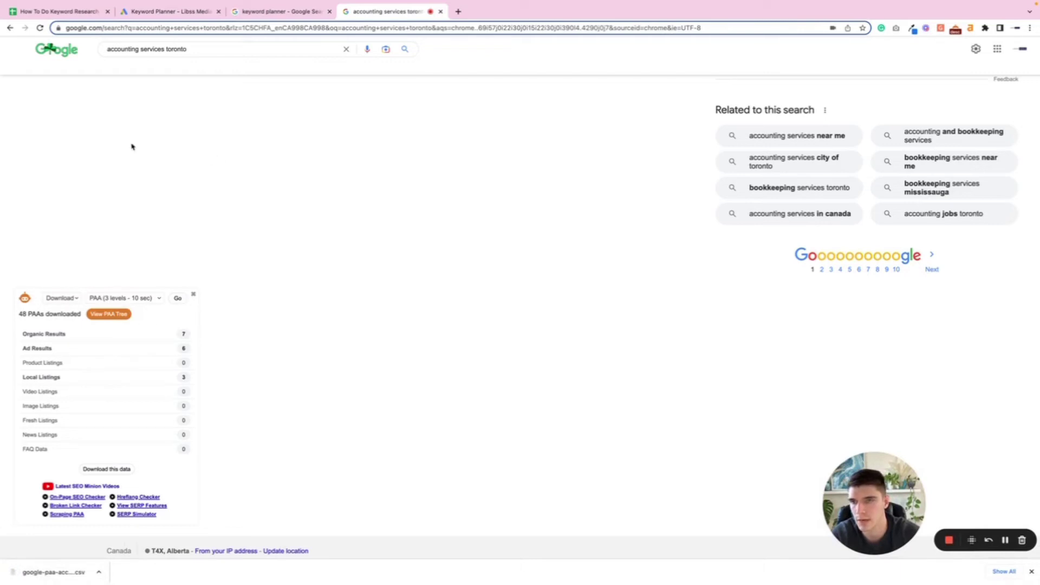
Step: Import the downloaded google-paa CSV into the spreadsheet's PAA sheet and widen the PAA Title column until the questions are readable
{"action": "left_click", "coordinate": [76, 12]}
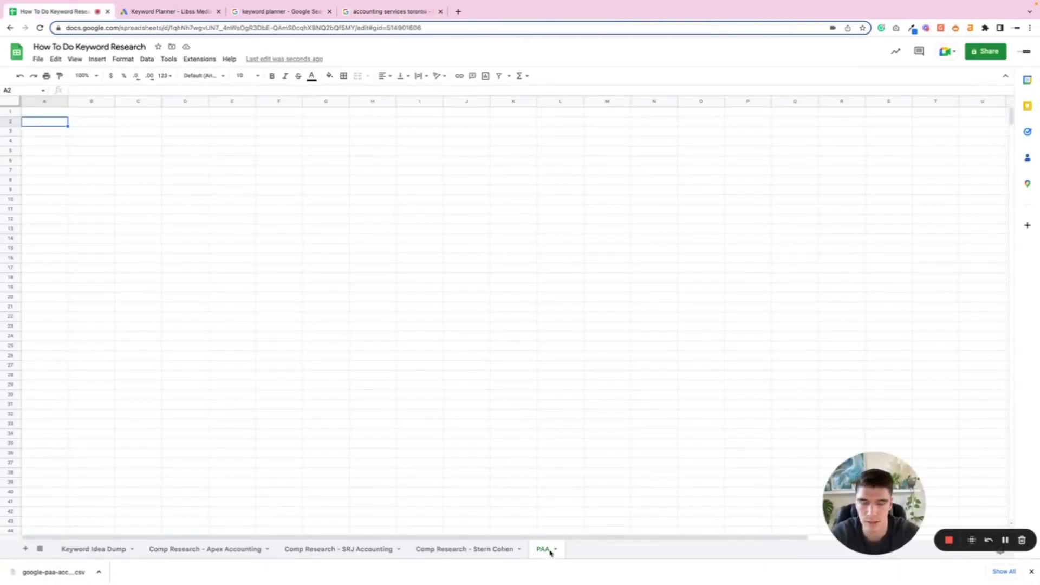
{"action": "left_click", "coordinate": [38, 59]}
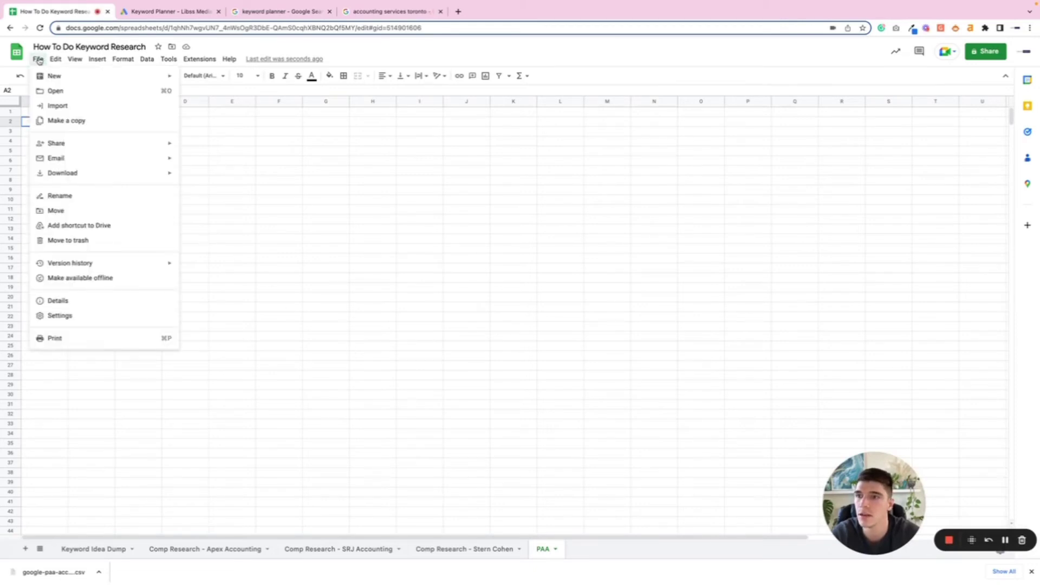
{"action": "left_click", "coordinate": [57, 106]}
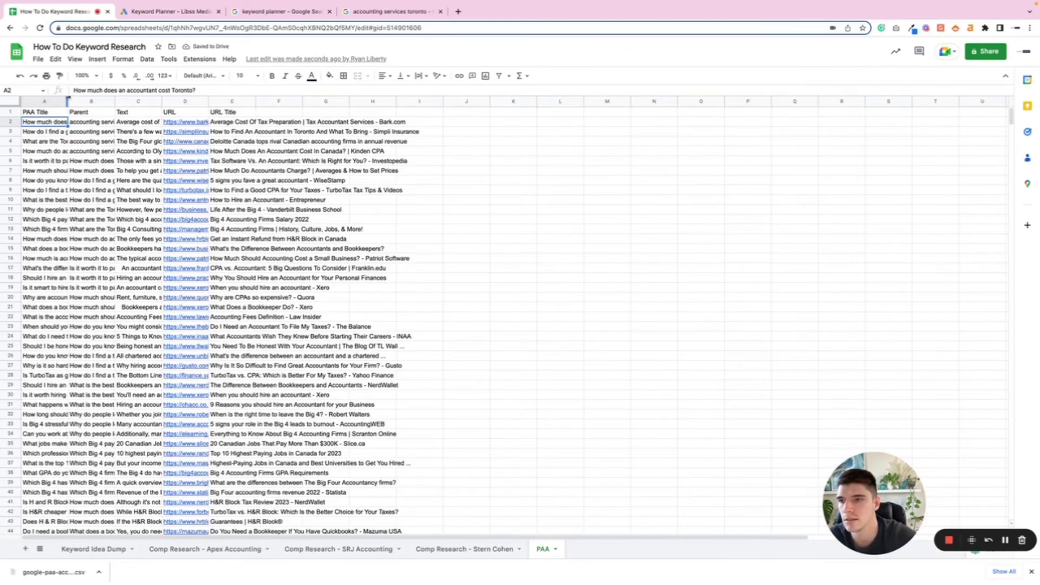
{"action": "left_click_drag", "start_coordinate": [68, 102], "coordinate": [197, 102]}
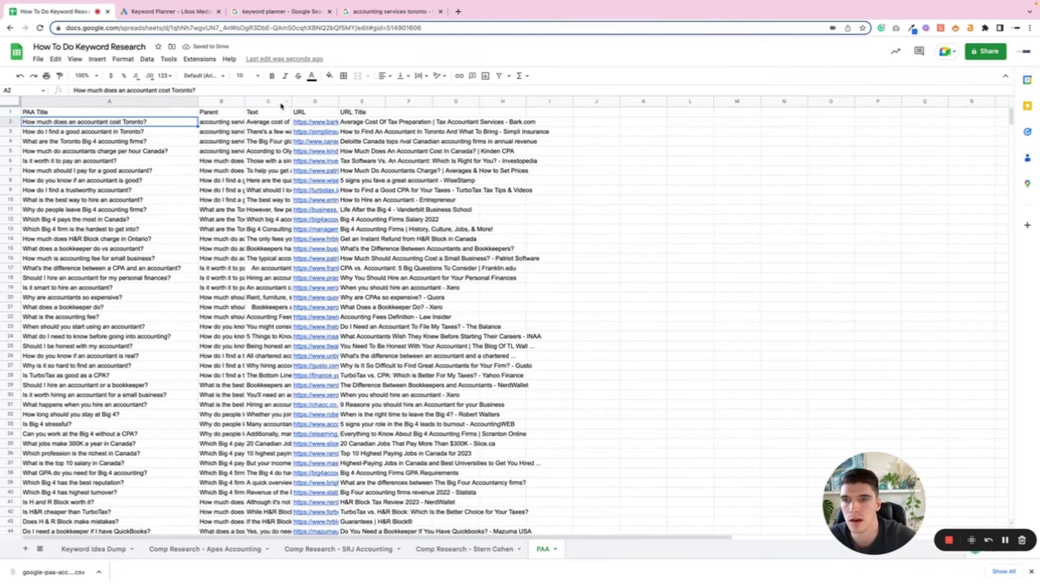
Step: Examine the imported answer texts, source URLs and the full list of PAA Title questions for usable content topics
{"action": "left_click_drag", "start_coordinate": [261, 132], "coordinate": [268, 253]}
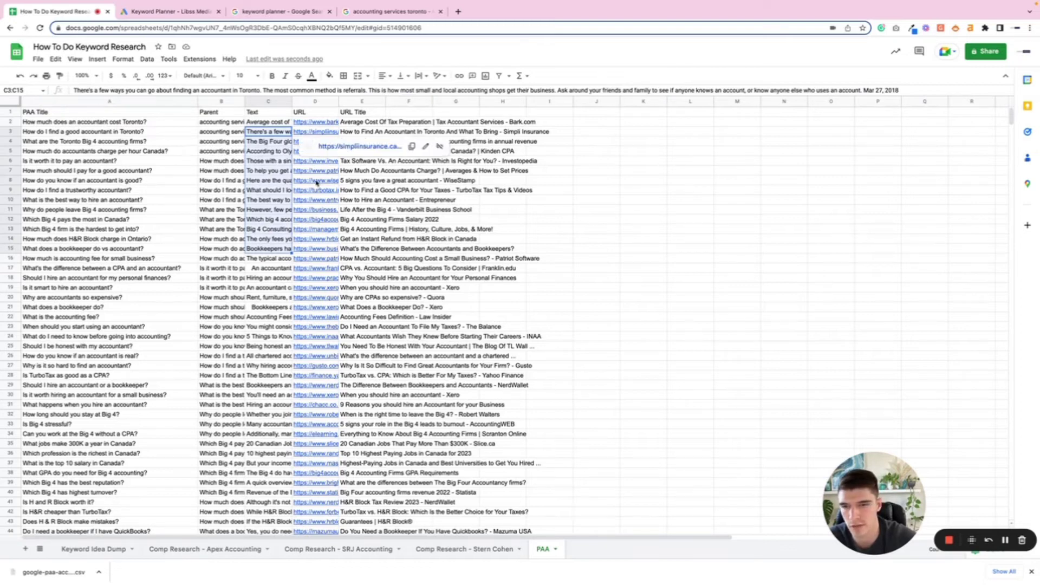
{"action": "left_click", "coordinate": [484, 246]}
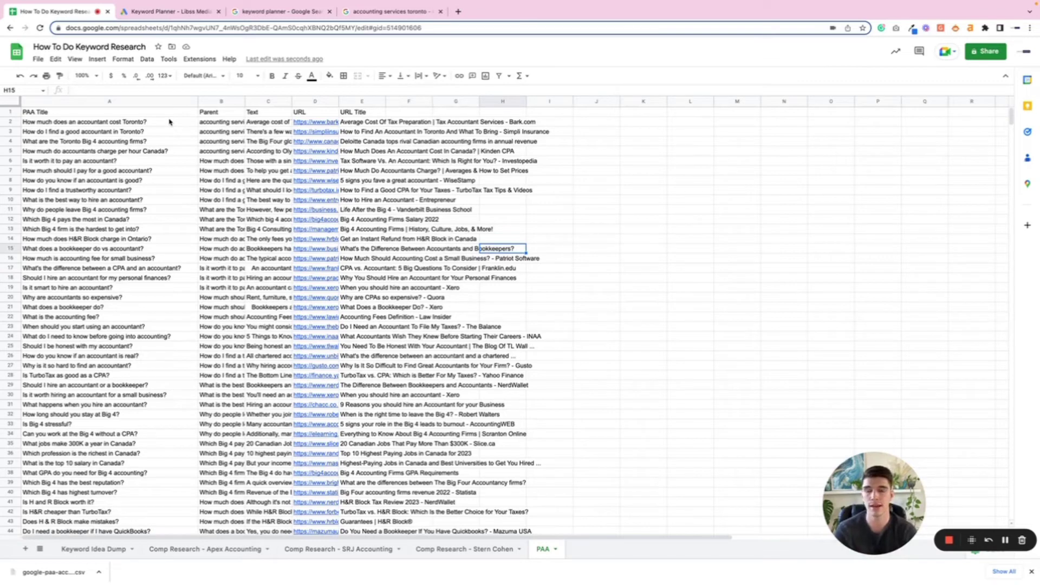
{"action": "scroll", "coordinate": [178, 281], "scroll_direction": "down", "scroll_amount": 5}
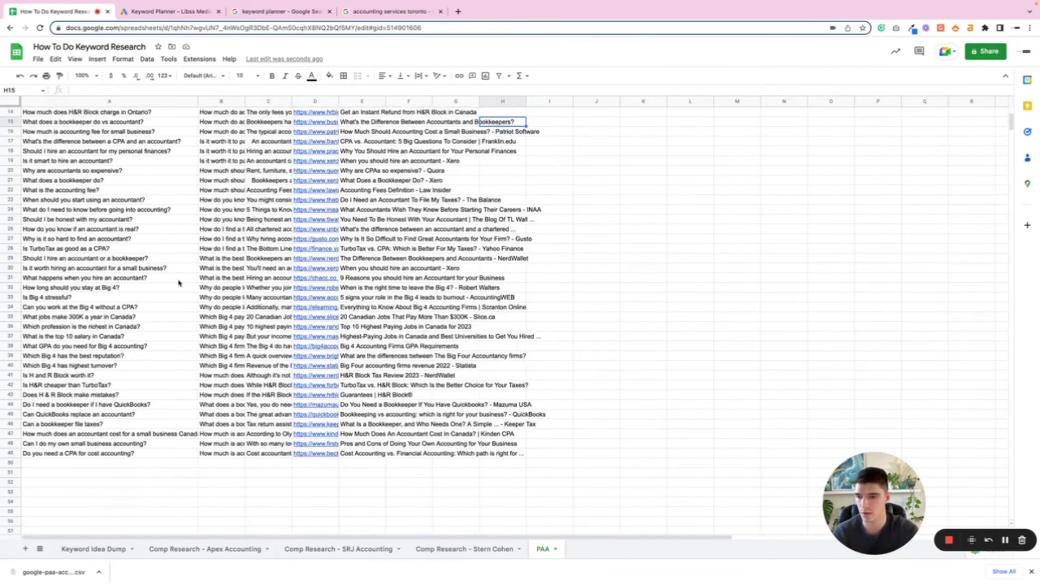
{"action": "scroll", "coordinate": [49, 430], "scroll_direction": "up", "scroll_amount": 5}
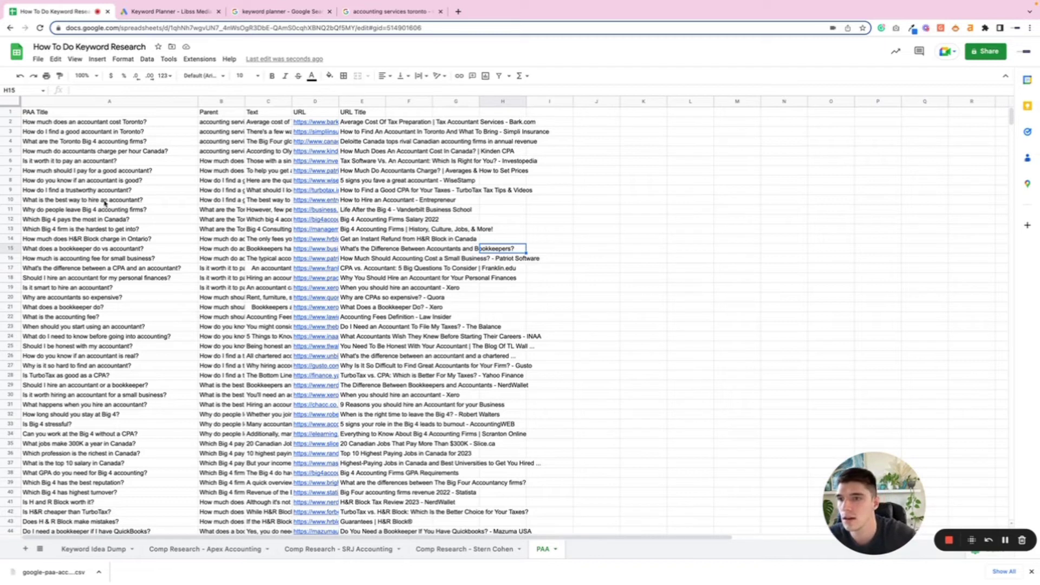
{"action": "left_click", "coordinate": [33, 125]}
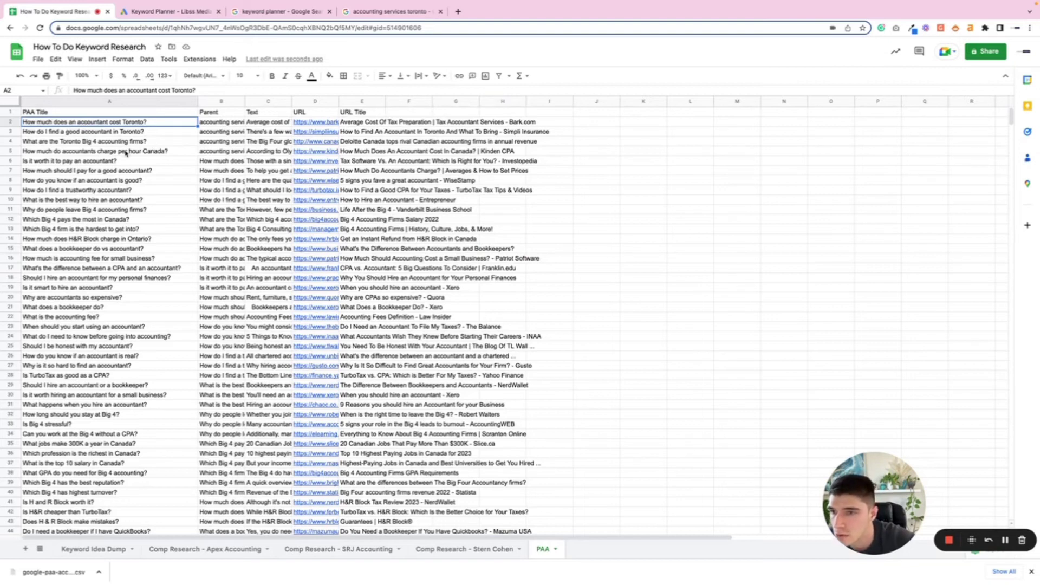
{"action": "left_click", "coordinate": [102, 194]}
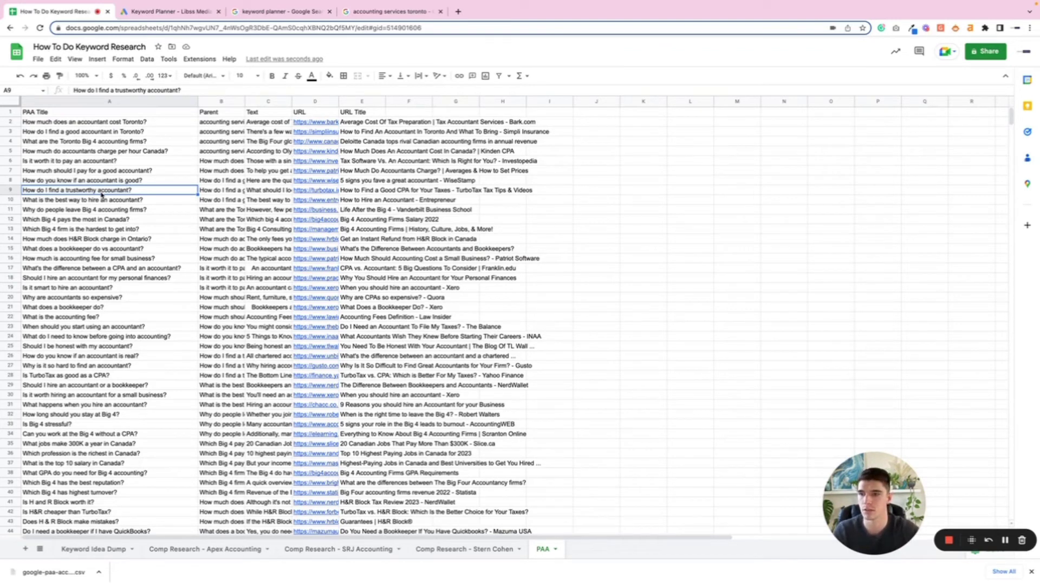
{"action": "left_click", "coordinate": [140, 272]}
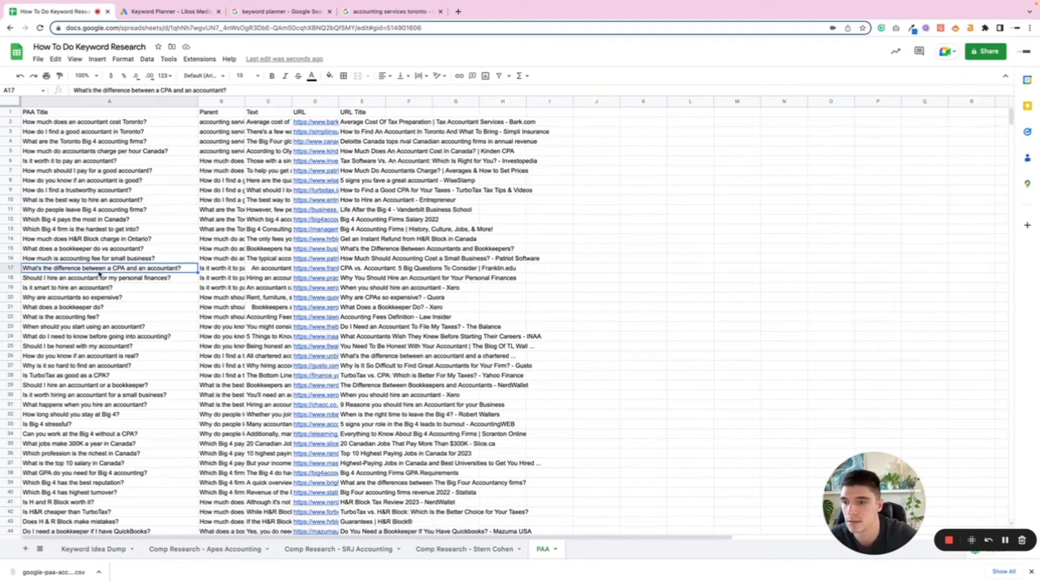
{"action": "scroll", "coordinate": [85, 271], "scroll_direction": "down", "scroll_amount": 1}
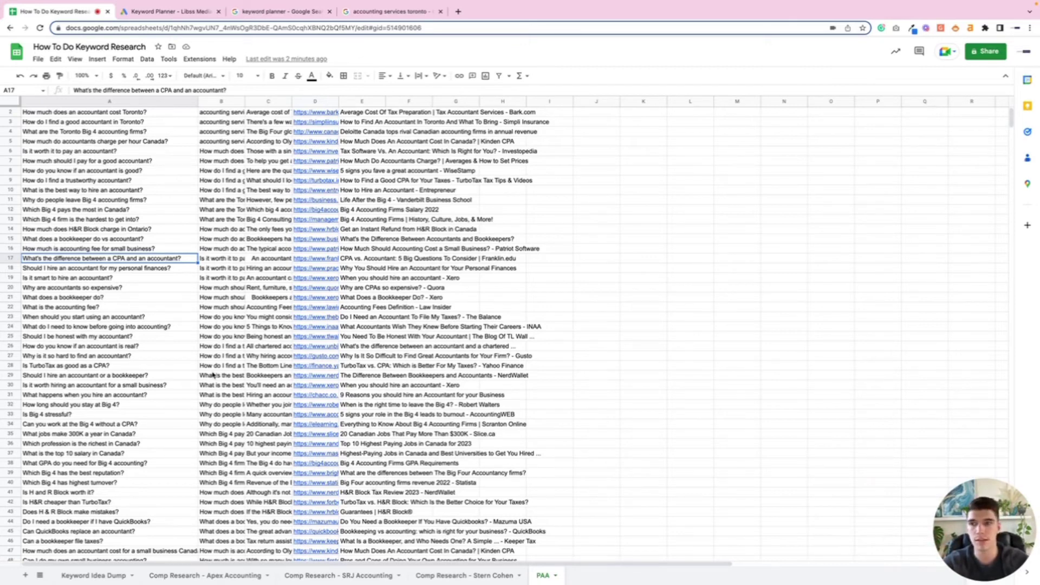
{"action": "scroll", "coordinate": [127, 195], "scroll_direction": "up", "scroll_amount": 1}
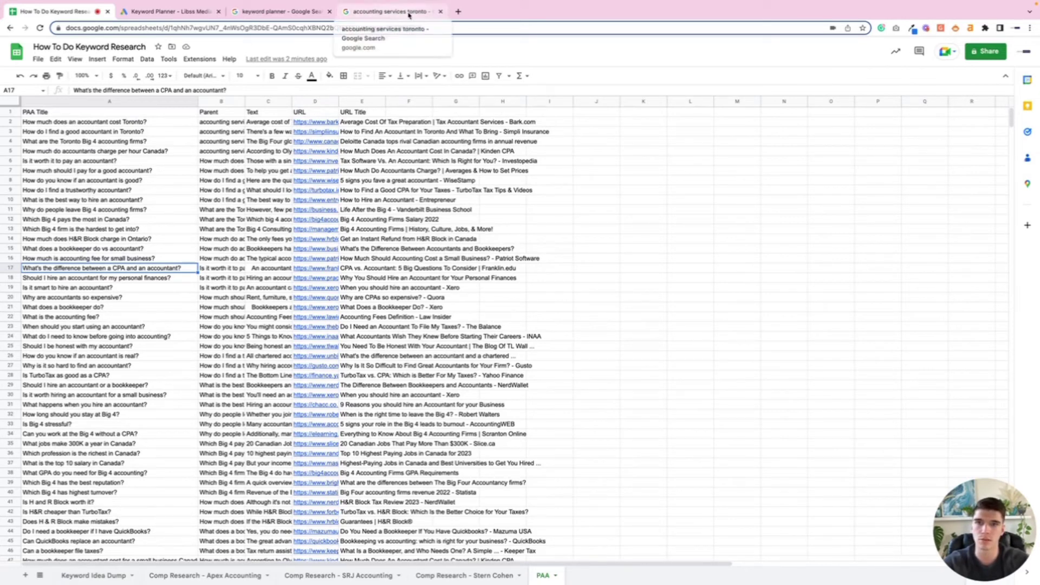
Step: Switch to the Keyword Idea Dump sheet and look through its keywords and highlighted rows
{"action": "mouse_move", "coordinate": [325, 183]}
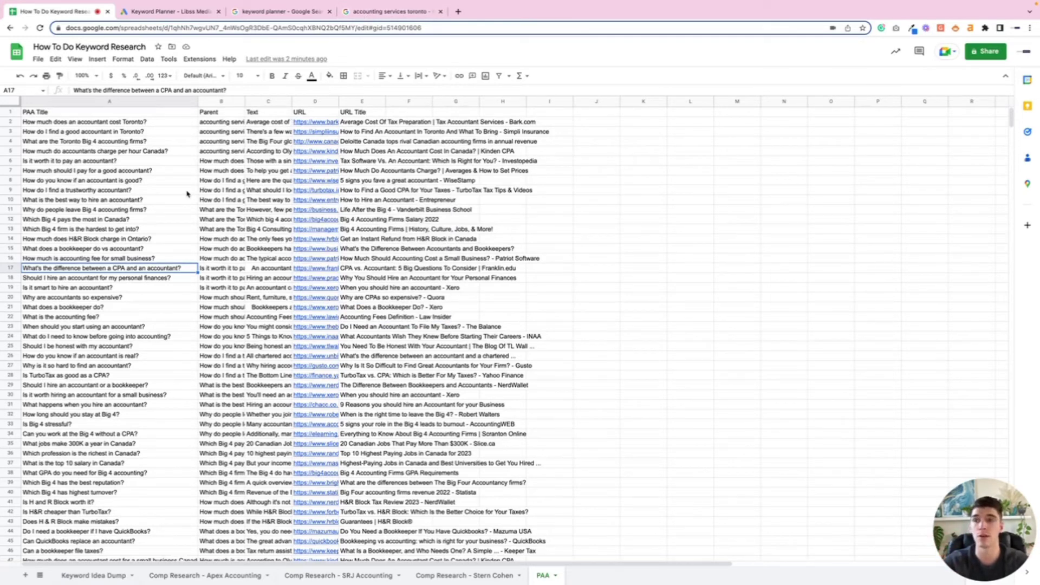
{"action": "left_click", "coordinate": [97, 575]}
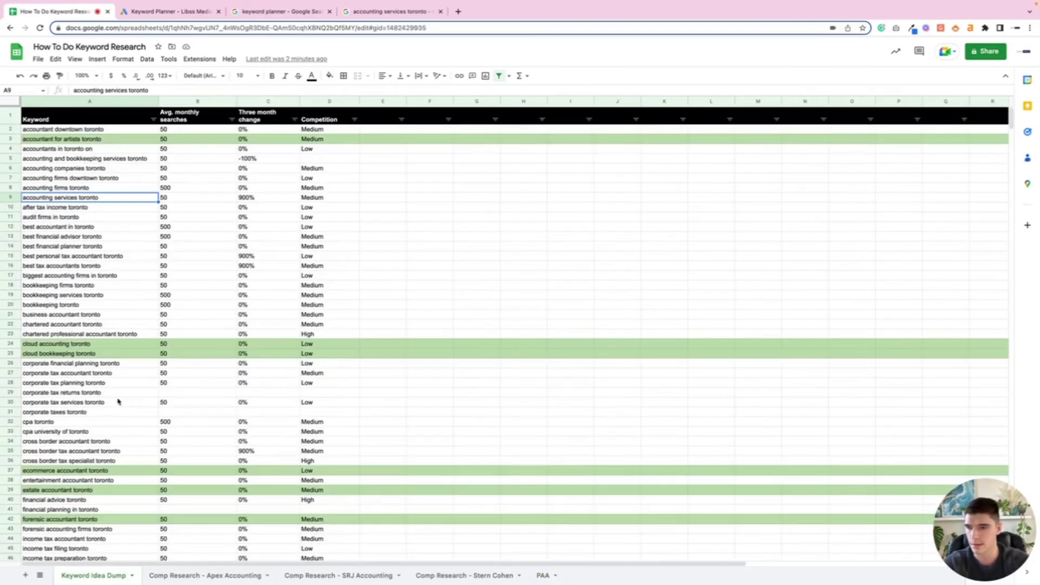
{"action": "scroll", "coordinate": [119, 404], "scroll_direction": "down", "scroll_amount": 3}
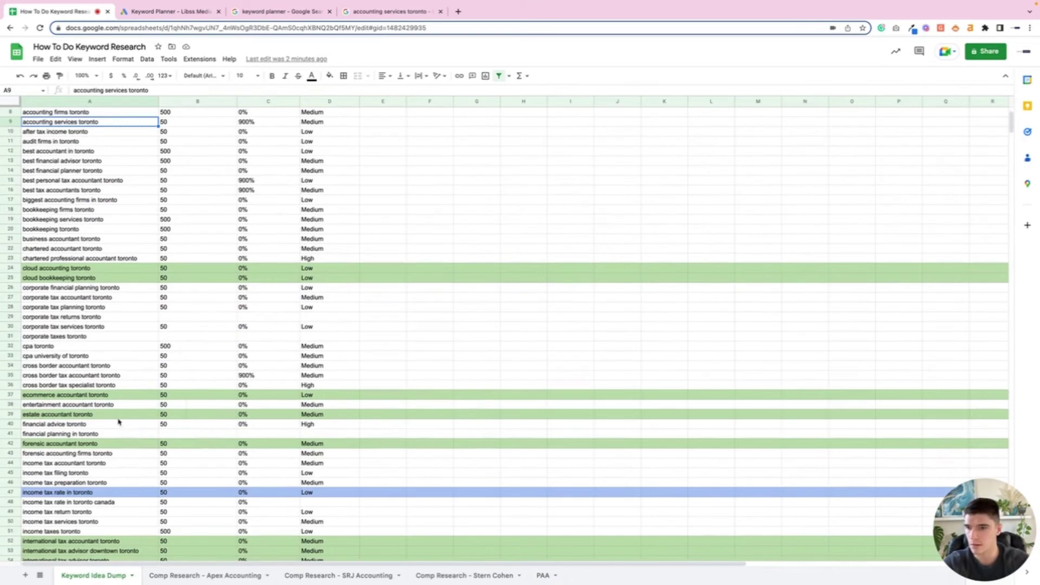
Step: Copy the "estate accountant toronto" keyword from the Keyword Idea Dump sheet and search Google for it in place of the earlier query
{"action": "left_click", "coordinate": [52, 416]}
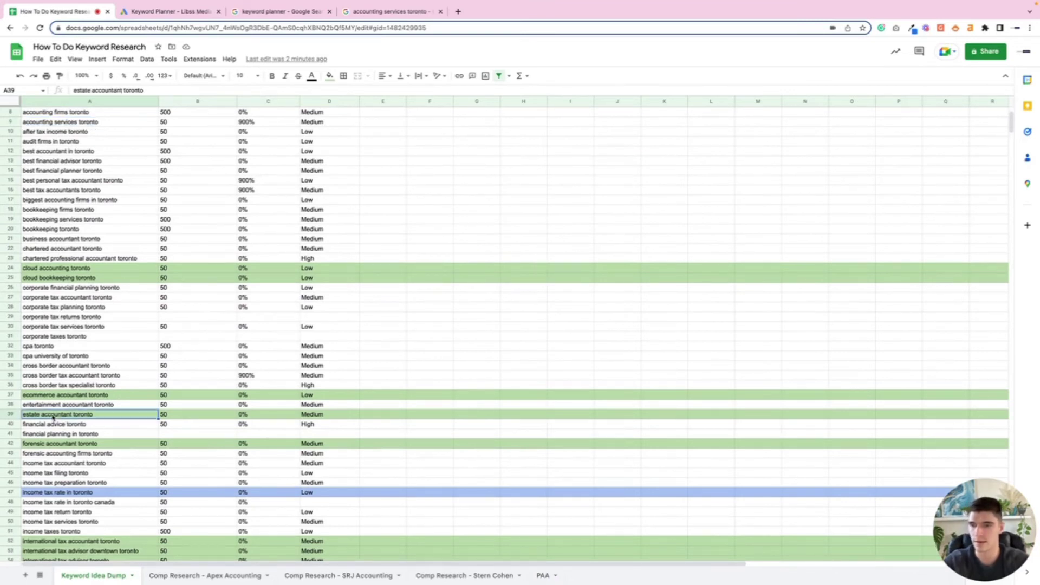
{"action": "key", "text": "super+c"}
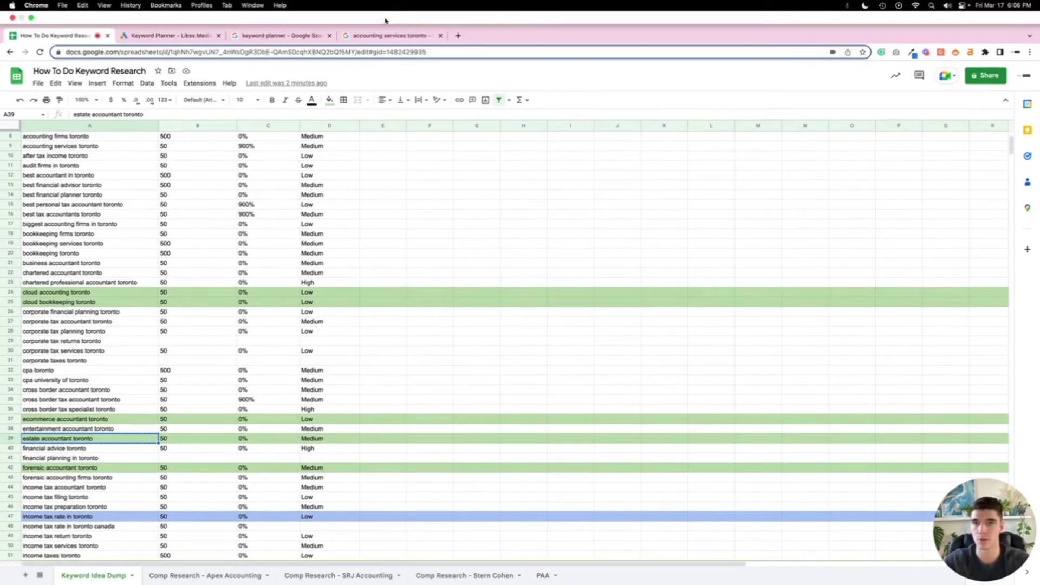
{"action": "left_click", "coordinate": [385, 35]}
{"action": "scroll", "coordinate": [298, 163], "scroll_direction": "up", "scroll_amount": 10}
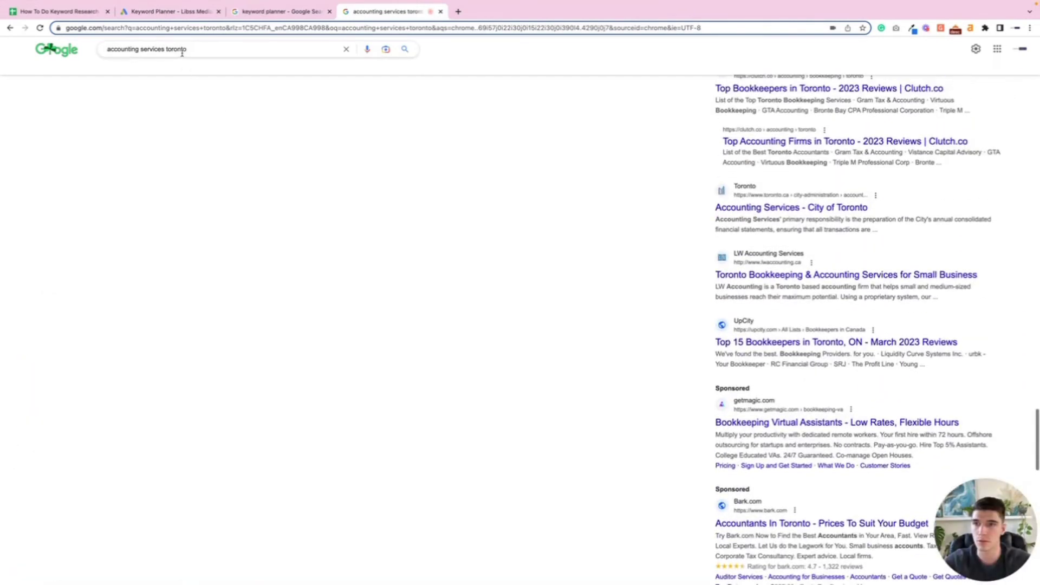
{"action": "triple_click", "coordinate": [182, 53]}
{"action": "key", "text": "super+v"}
{"action": "key", "text": "Return"}
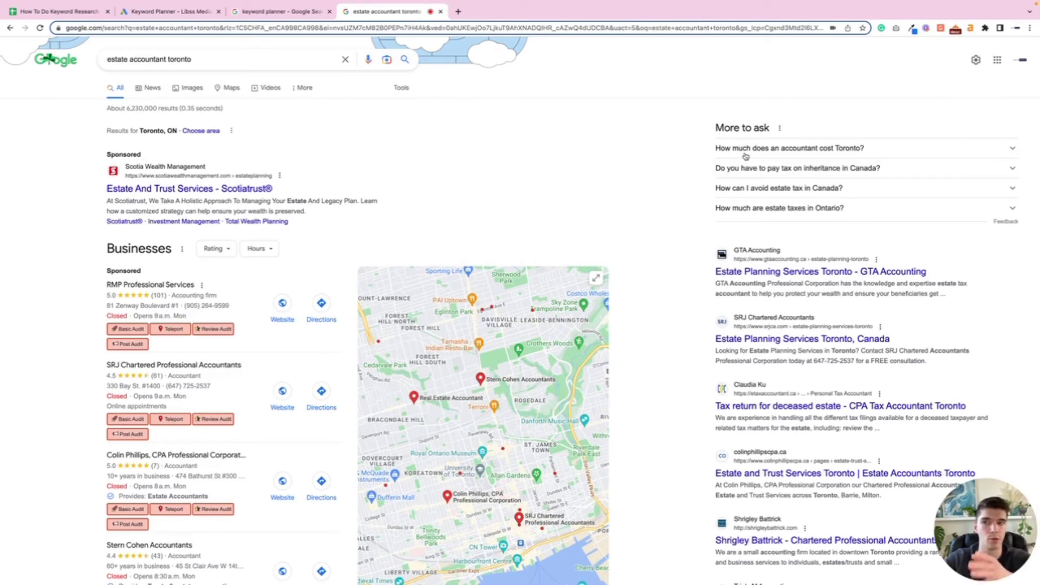
Step: Download the PAA (2 levels - 5 sec) questions for "estate accountant toronto" as a CSV with SEO Minion
{"action": "scroll", "coordinate": [636, 213], "scroll_direction": "down", "scroll_amount": 20}
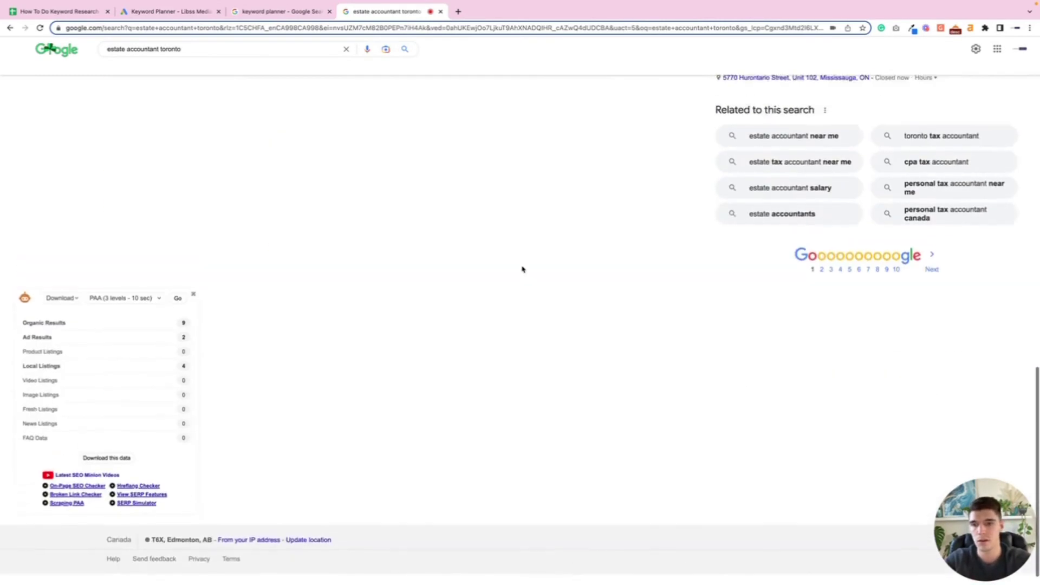
{"action": "left_click", "coordinate": [124, 312]}
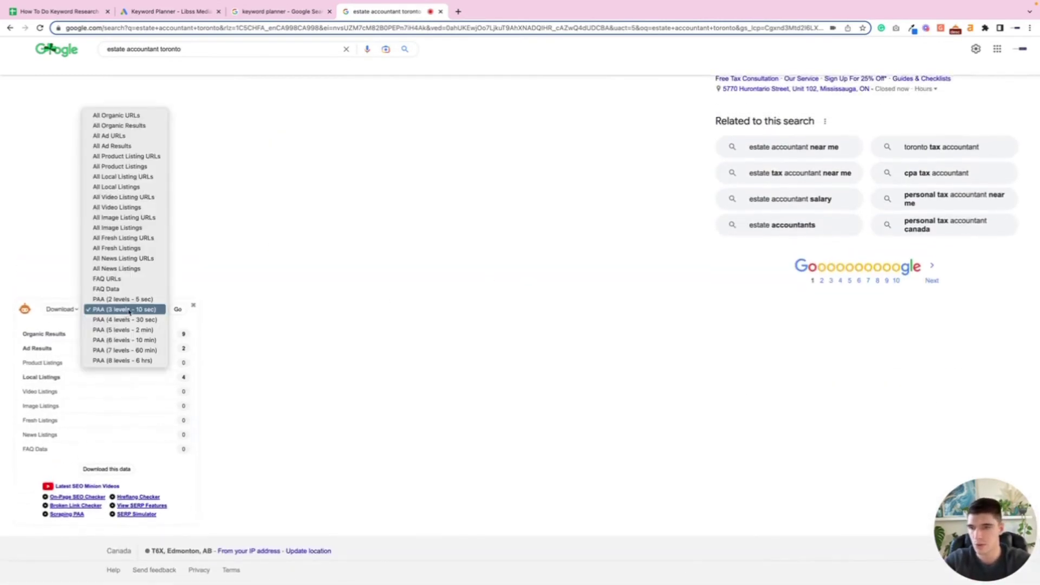
{"action": "left_click", "coordinate": [137, 303]}
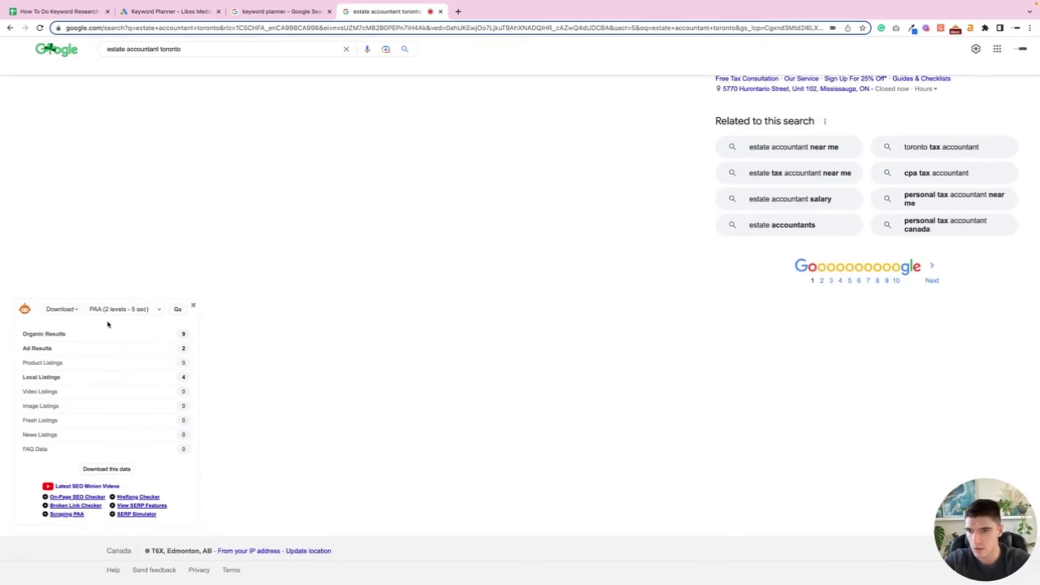
{"action": "left_click", "coordinate": [178, 309]}
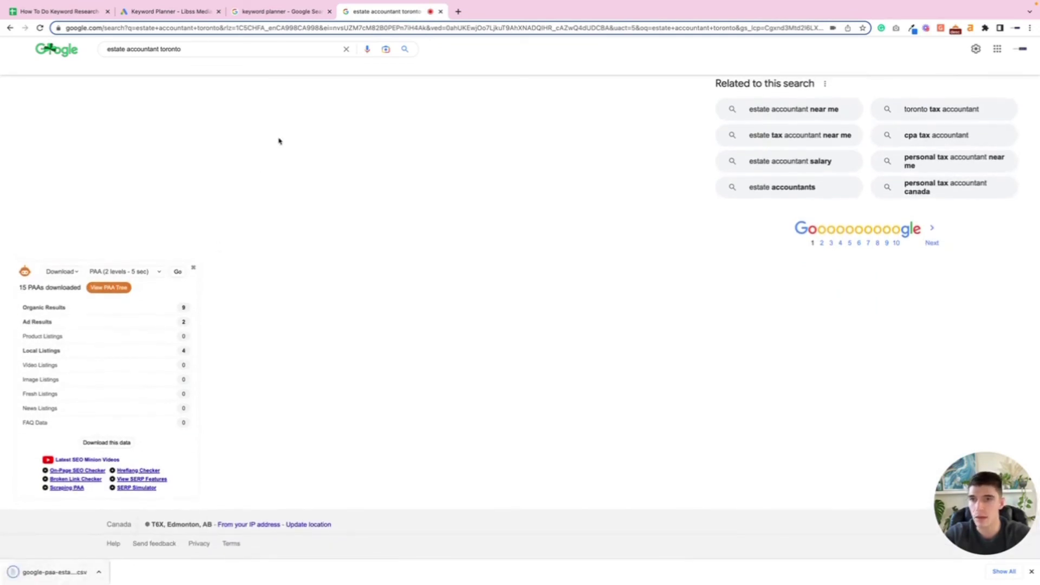
Step: Bring the downloaded estate google-paa CSV data into a new sheet after PAA and widen the PAA Title column until the questions are readable
{"action": "left_click", "coordinate": [38, 11]}
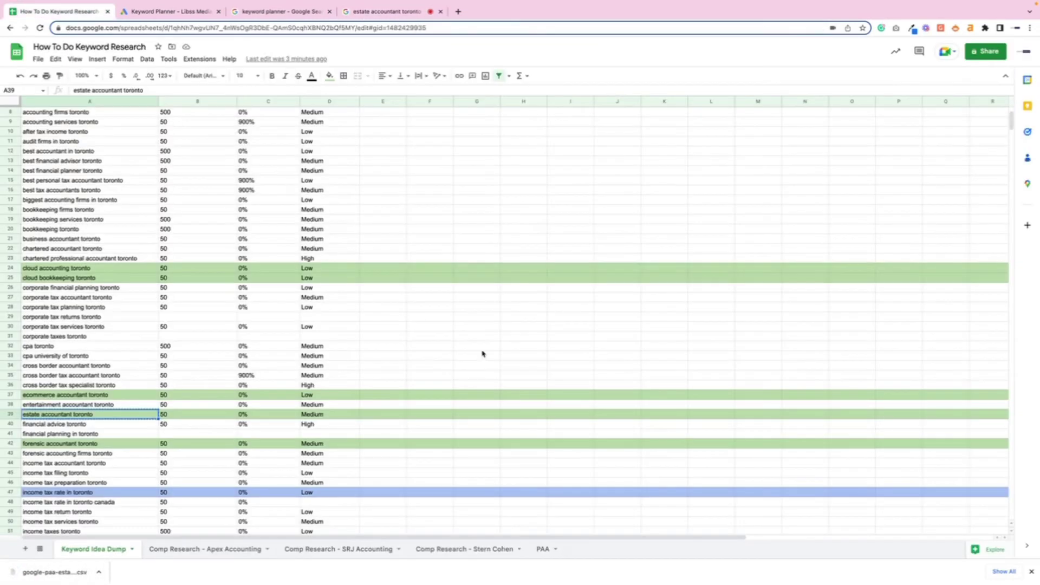
{"action": "left_click", "coordinate": [21, 550]}
{"action": "left_click_drag", "start_coordinate": [157, 550], "coordinate": [605, 551]}
{"action": "key", "text": "ctrl+v"}
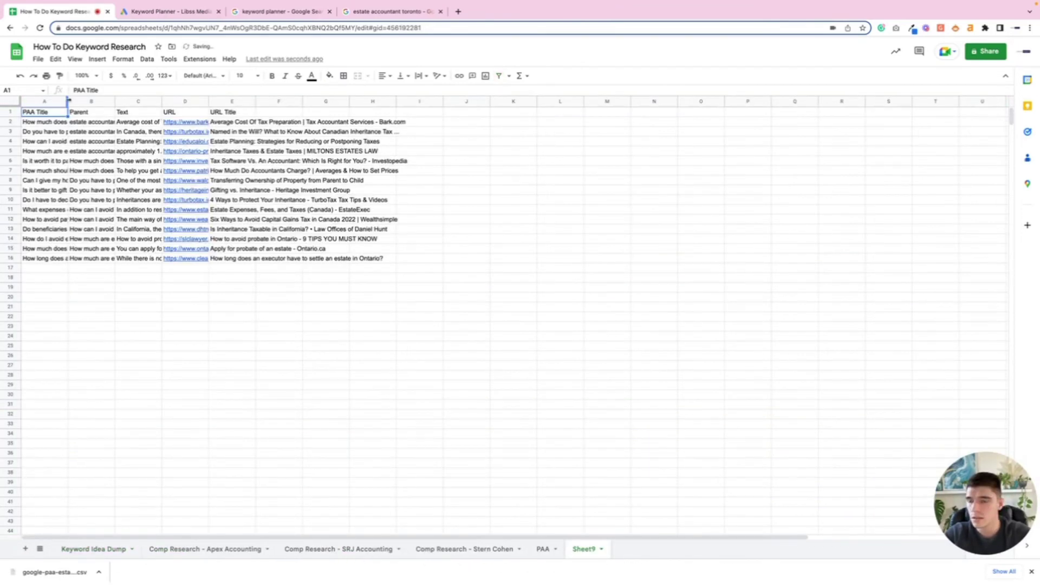
{"action": "left_click_drag", "start_coordinate": [68, 101], "coordinate": [226, 102]}
{"action": "left_click", "coordinate": [197, 102]}
{"action": "left_click", "coordinate": [253, 287]}
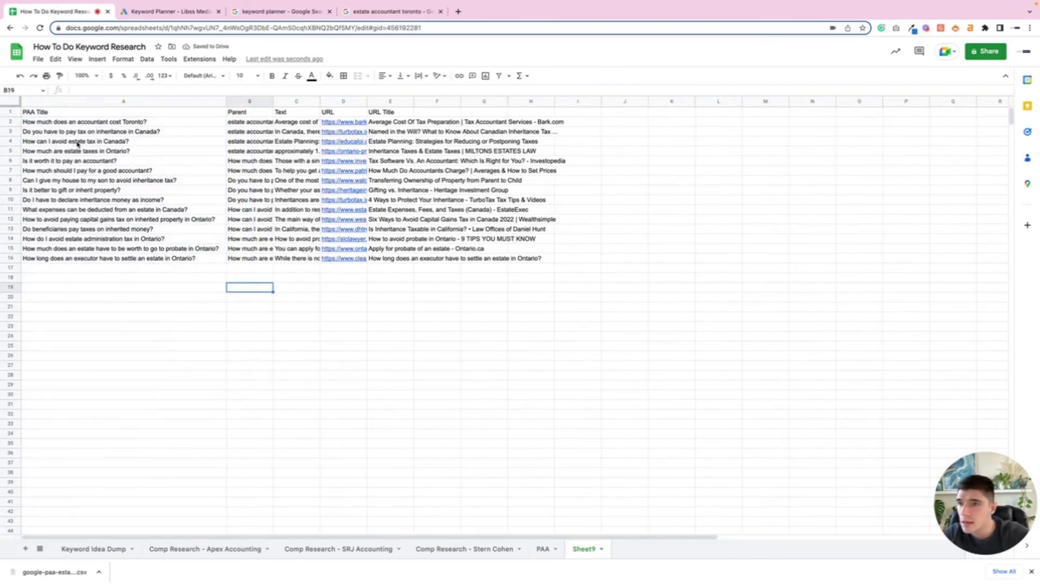
Step: Review the inheritance and estate tax questions in the new sheet's PAA Title column as possible content topics
{"action": "left_click", "coordinate": [119, 134]}
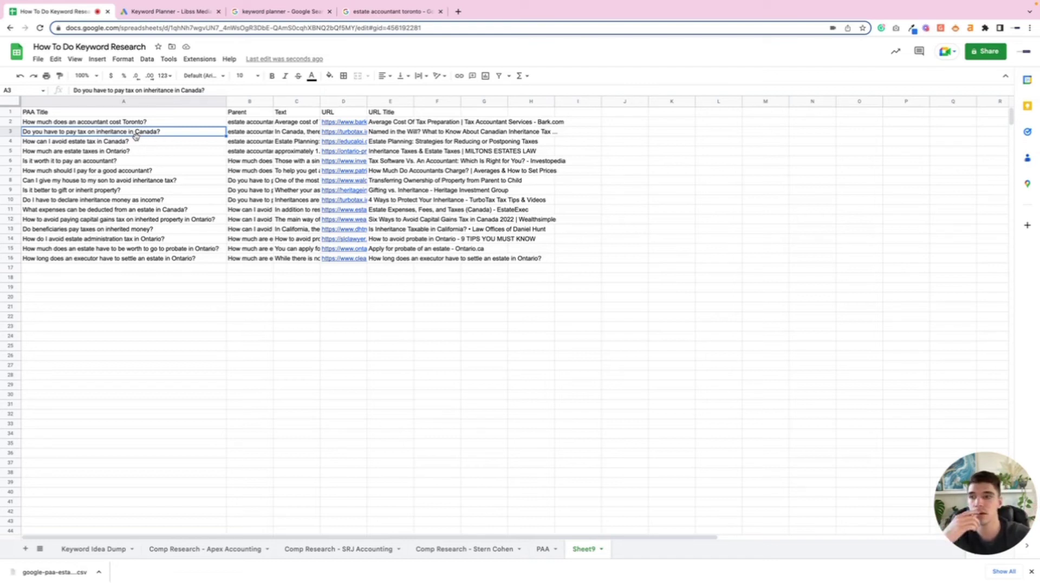
{"action": "left_click", "coordinate": [132, 151]}
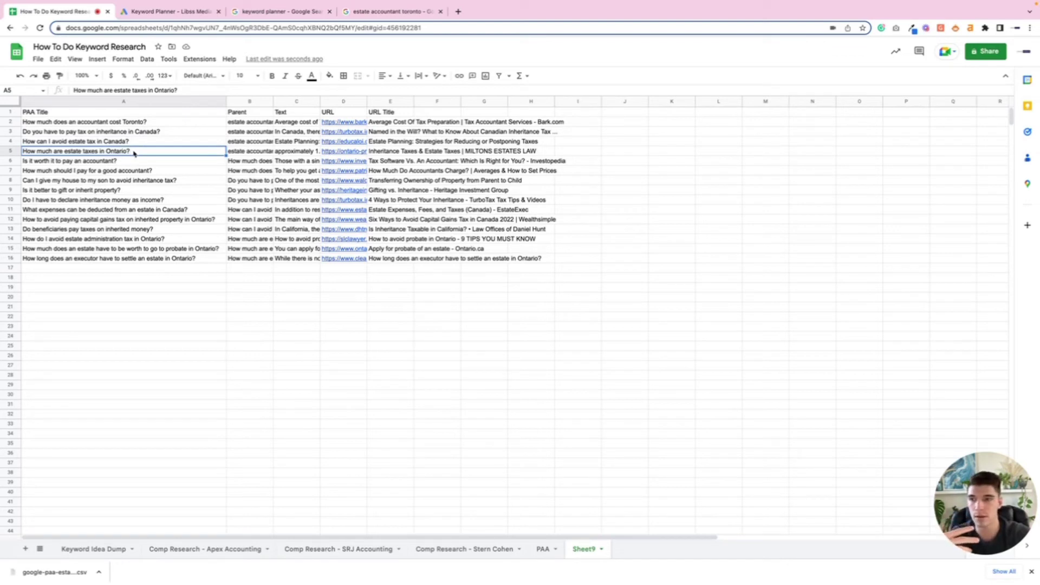
{"action": "left_click", "coordinate": [62, 201]}
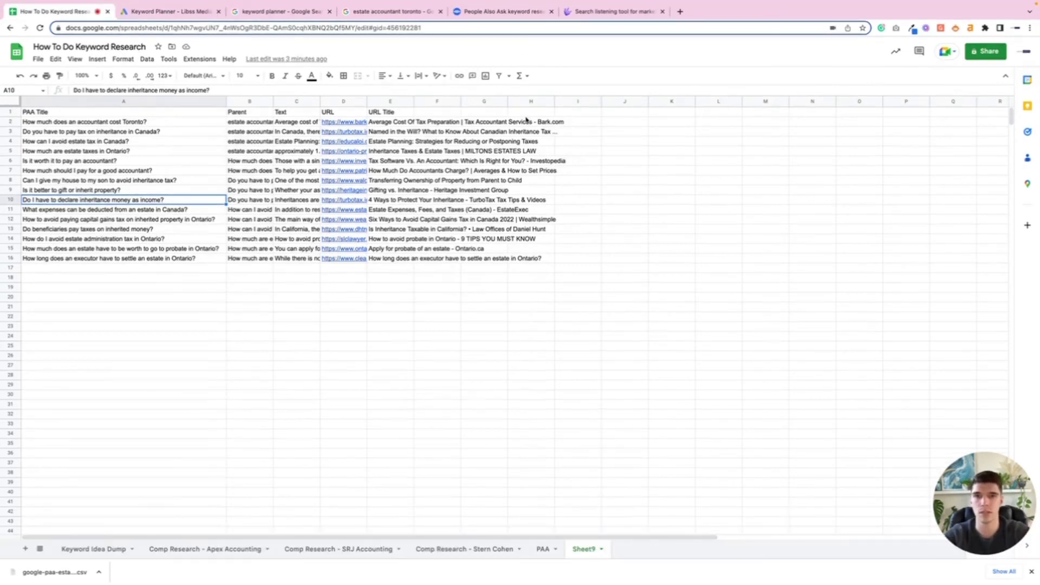
Step: Switch to AlsoAsked, search "accountant" in English for Canada at standard search depth, and dismiss the cookie notice and the browser's download bar
{"action": "left_click", "coordinate": [494, 14]}
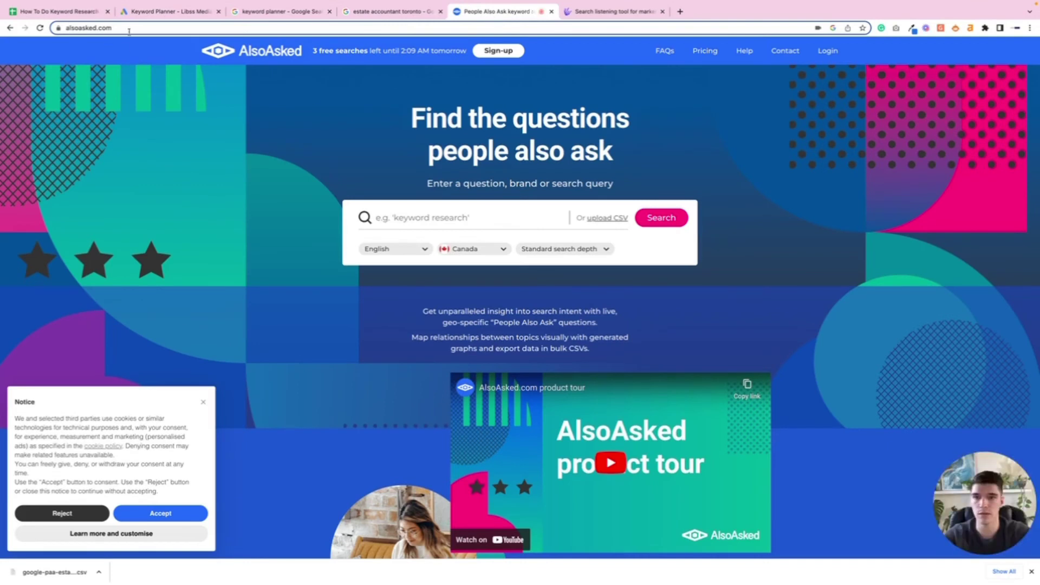
{"action": "left_click", "coordinate": [420, 218]}
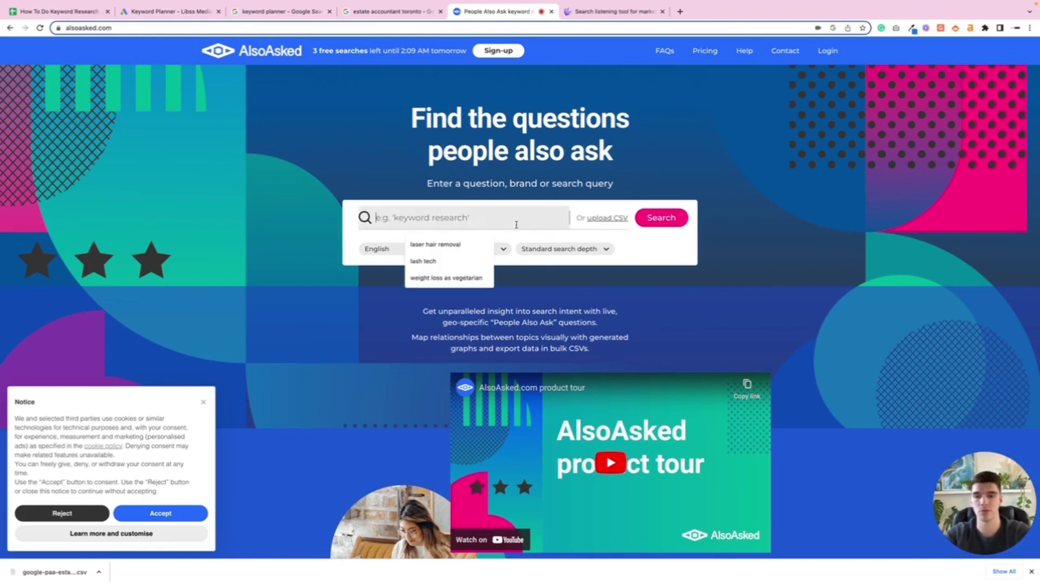
{"action": "type", "text": "accountant"}
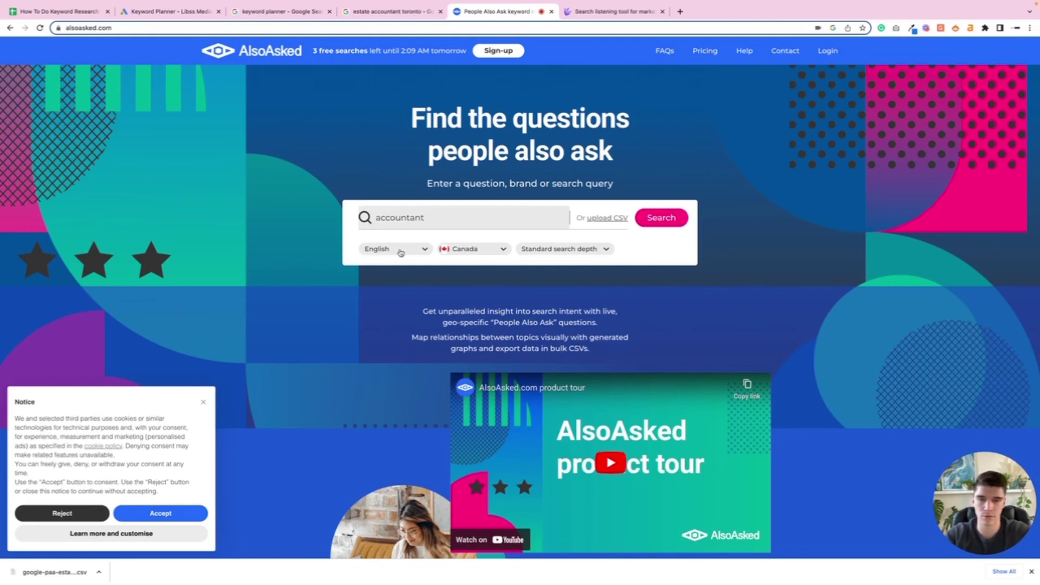
{"action": "left_click", "coordinate": [678, 225]}
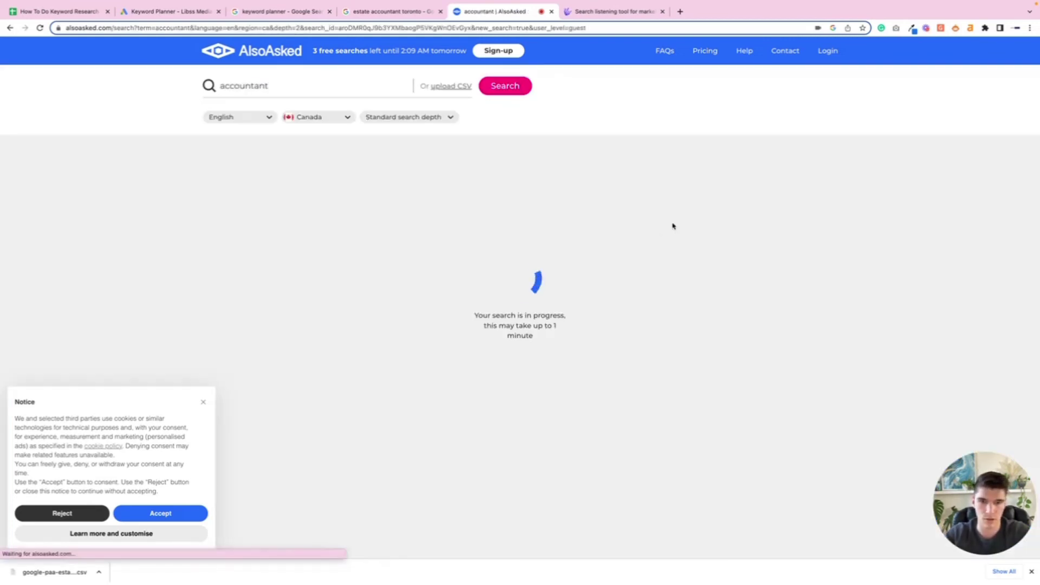
{"action": "left_click", "coordinate": [203, 402]}
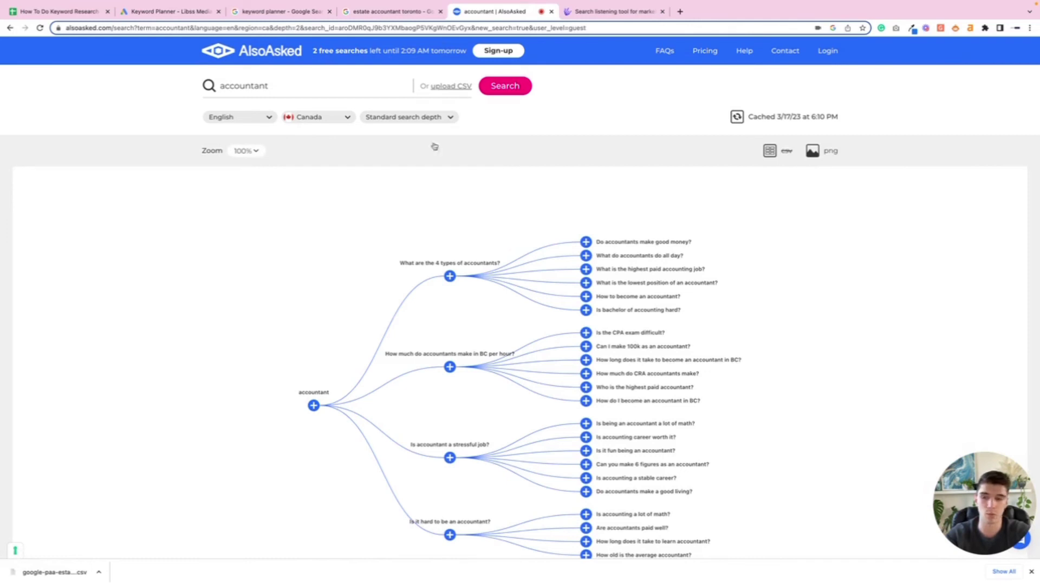
{"action": "left_click", "coordinate": [1031, 571]}
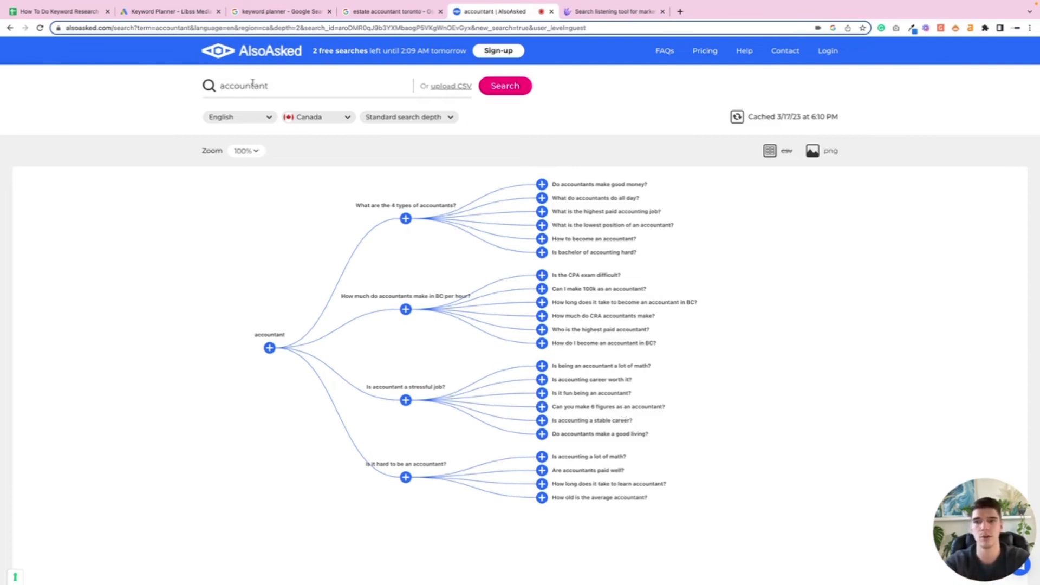
Step: Extend the AlsoAsked query to "accountant services" and run the search
{"action": "left_click", "coordinate": [304, 88]}
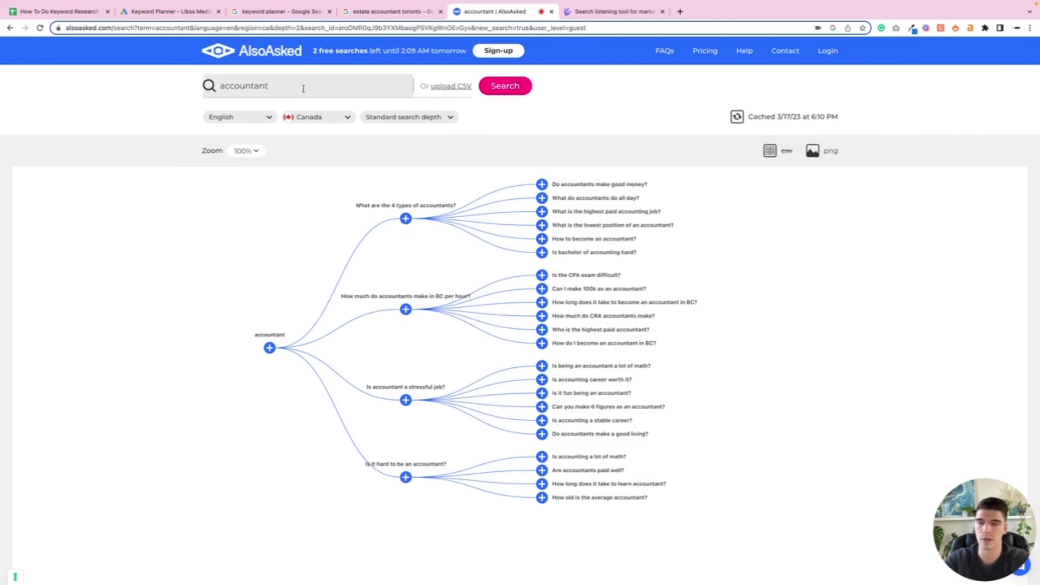
{"action": "type", "text": "services"}
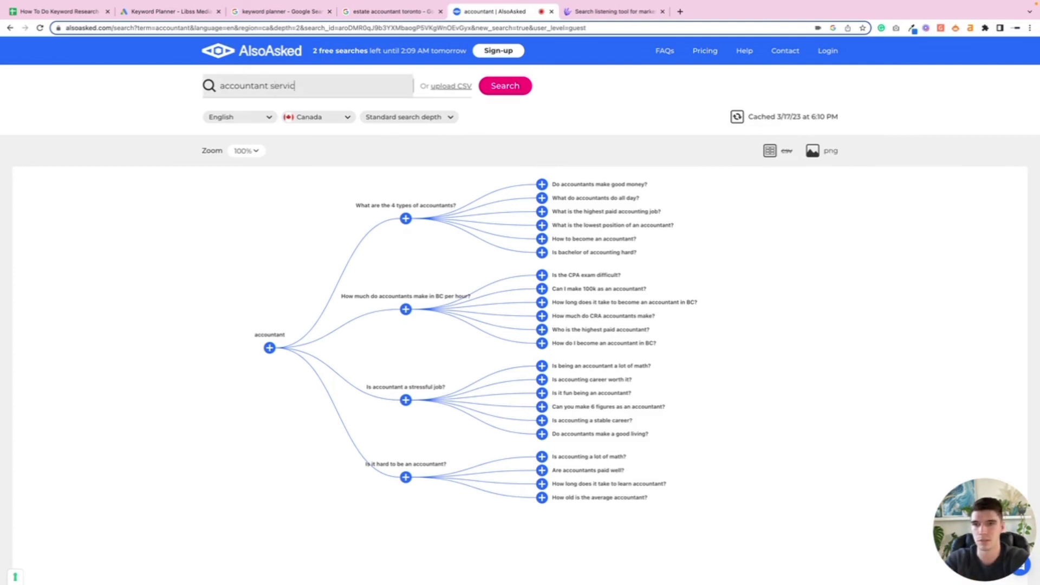
{"action": "key", "text": "Return"}
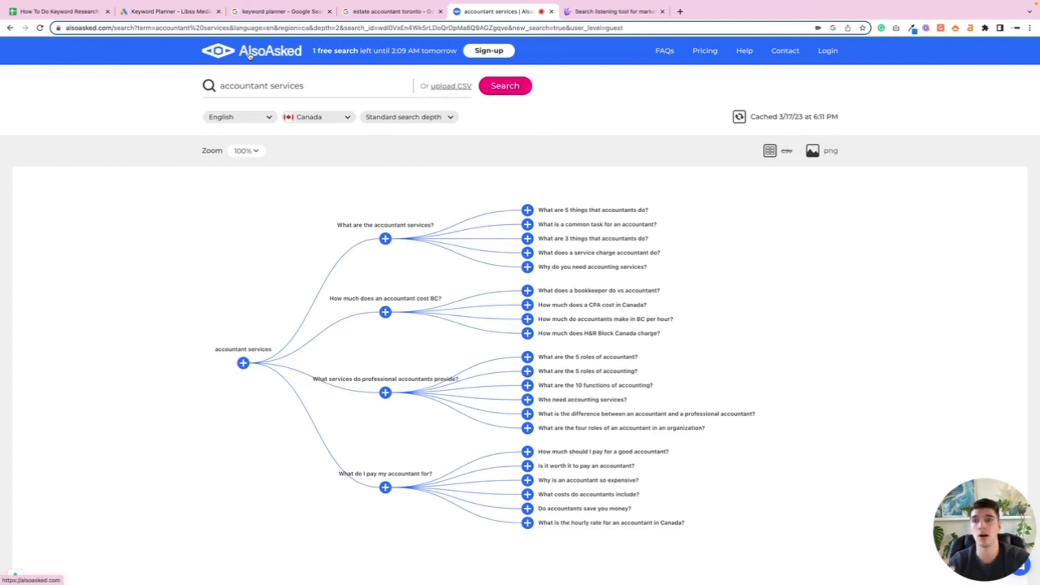
Step: Switch to AnswerThePublic and search the topic "accountant" for Canada in English
{"action": "left_click", "coordinate": [607, 13]}
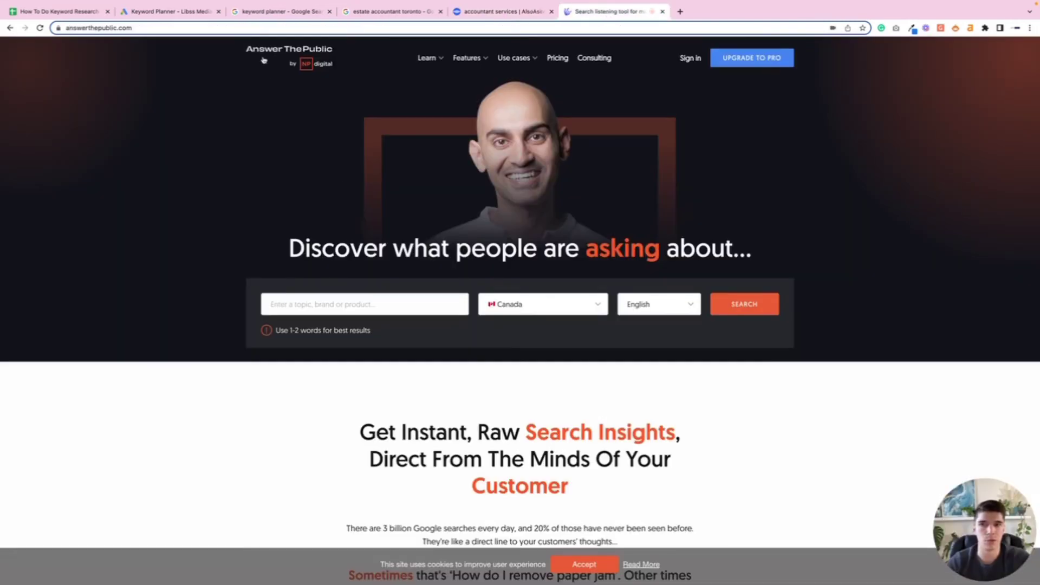
{"action": "left_click", "coordinate": [357, 304]}
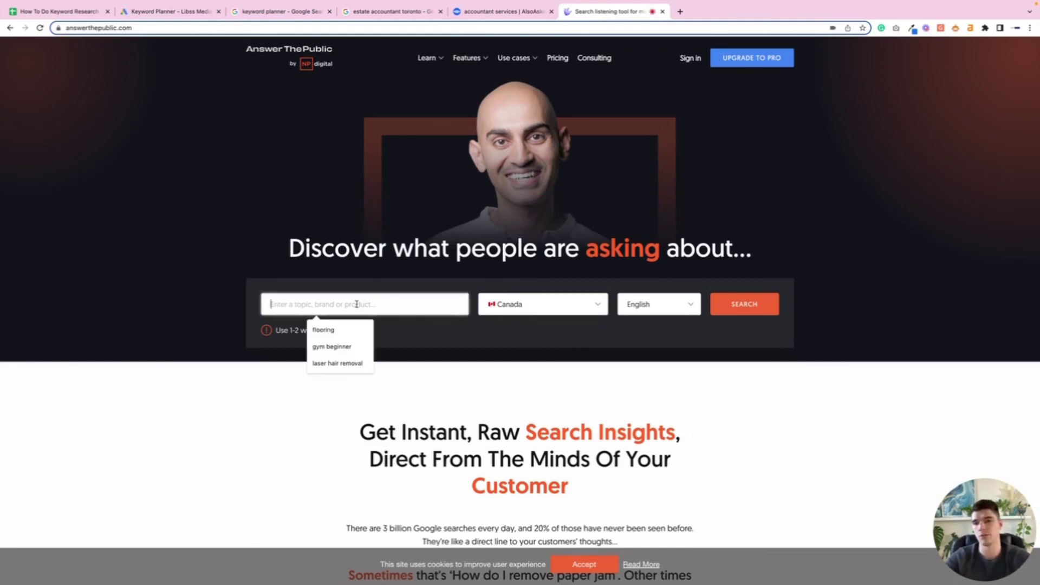
{"action": "left_click", "coordinate": [208, 327]}
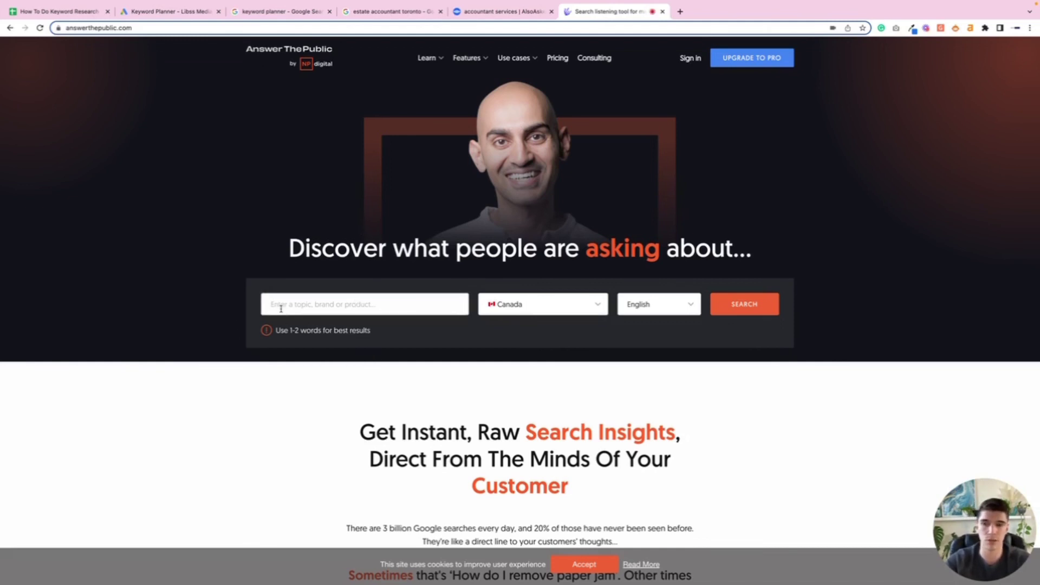
{"action": "left_click", "coordinate": [281, 308]}
{"action": "type", "text": "accountant"}
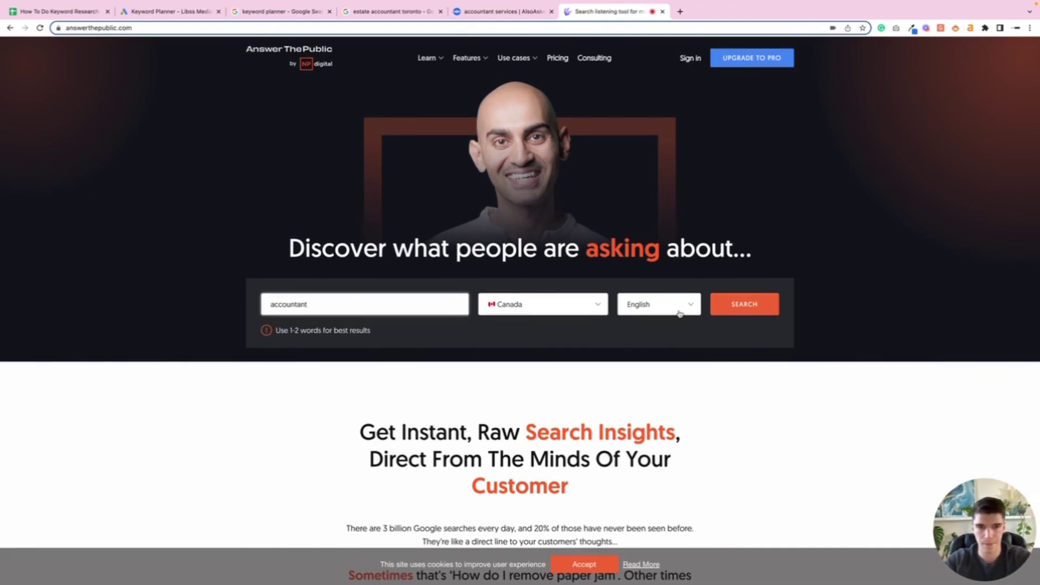
{"action": "left_click", "coordinate": [738, 308]}
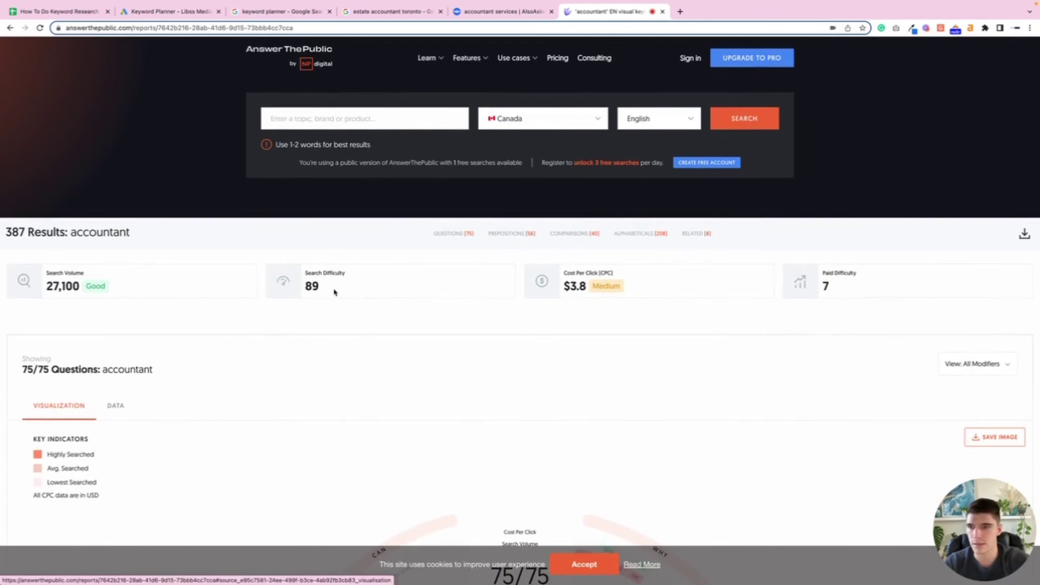
Step: Examine the accountant report's question wheel, show the questions as data lists, and look through them down to the Prepositions section
{"action": "scroll", "coordinate": [136, 318], "scroll_direction": "down", "scroll_amount": 4}
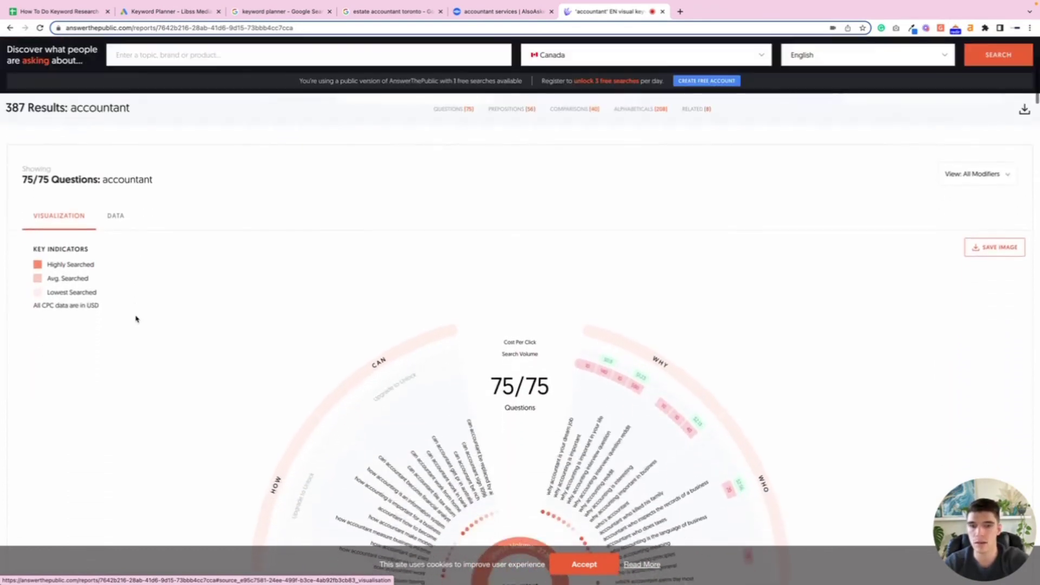
{"action": "scroll", "coordinate": [136, 318], "scroll_direction": "down", "scroll_amount": 1}
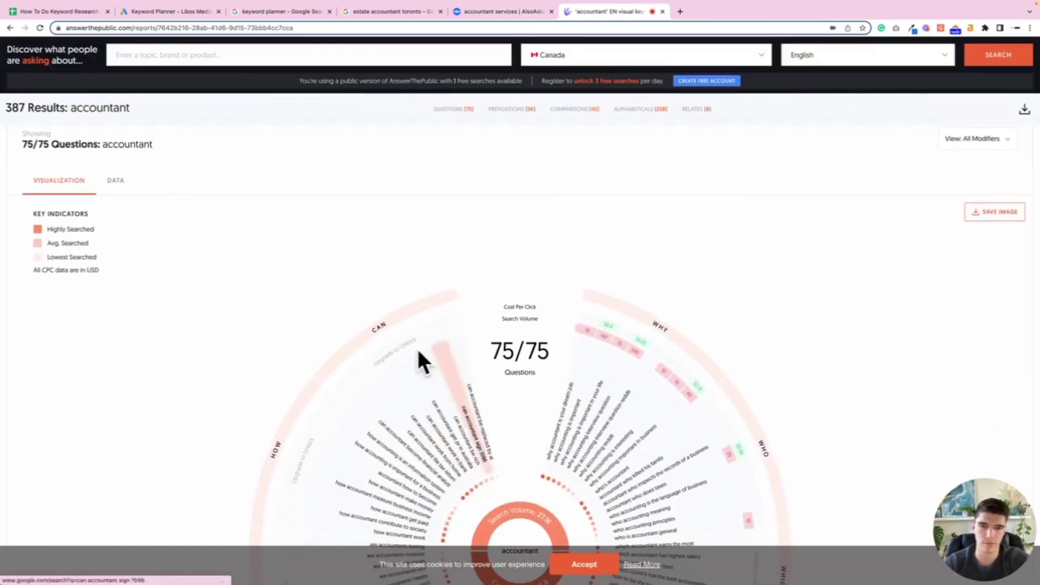
{"action": "scroll", "coordinate": [417, 347], "scroll_direction": "down", "scroll_amount": 3}
{"action": "scroll", "coordinate": [270, 254], "scroll_direction": "up", "scroll_amount": 3}
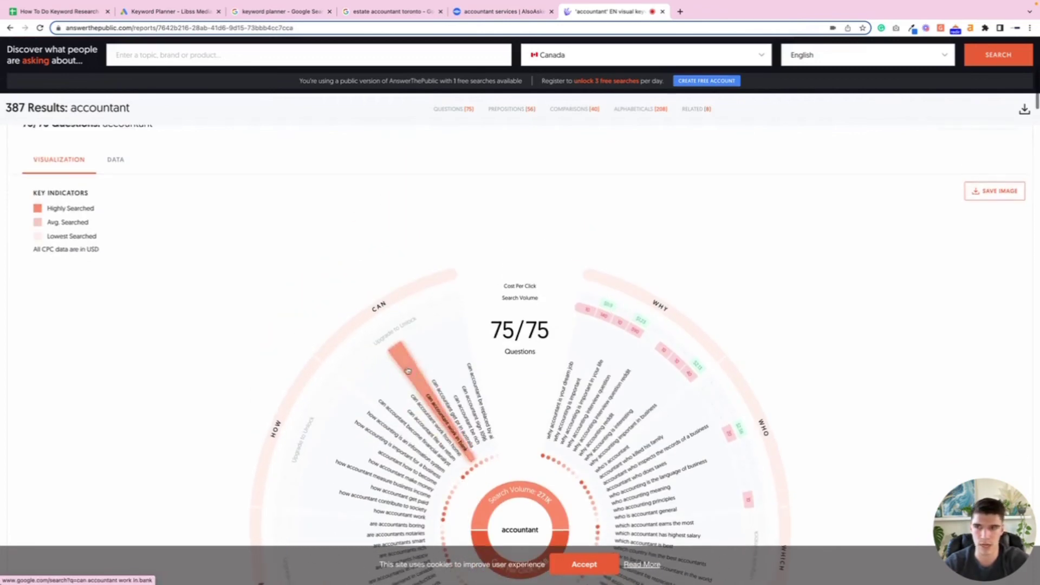
{"action": "left_click", "coordinate": [122, 163]}
{"action": "scroll", "coordinate": [146, 218], "scroll_direction": "down", "scroll_amount": 1}
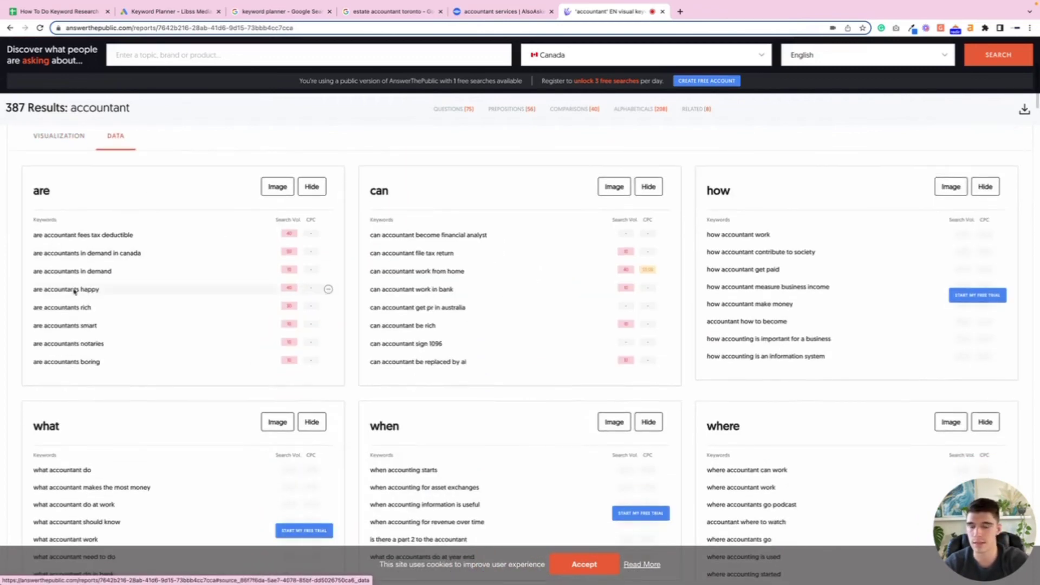
{"action": "scroll", "coordinate": [303, 300], "scroll_direction": "down", "scroll_amount": 1}
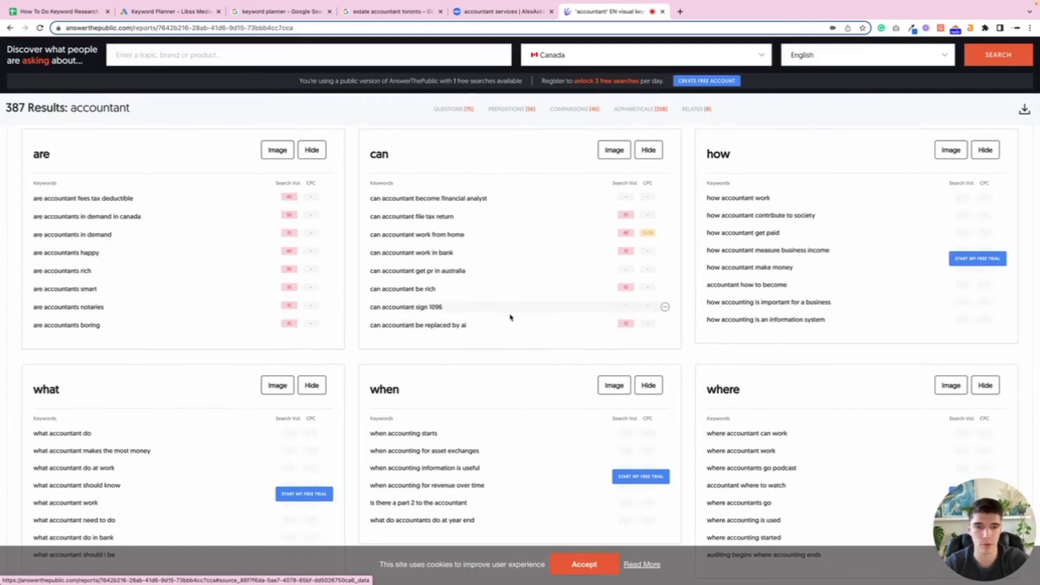
{"action": "scroll", "coordinate": [511, 317], "scroll_direction": "down", "scroll_amount": 2}
{"action": "scroll", "coordinate": [327, 211], "scroll_direction": "up", "scroll_amount": 4}
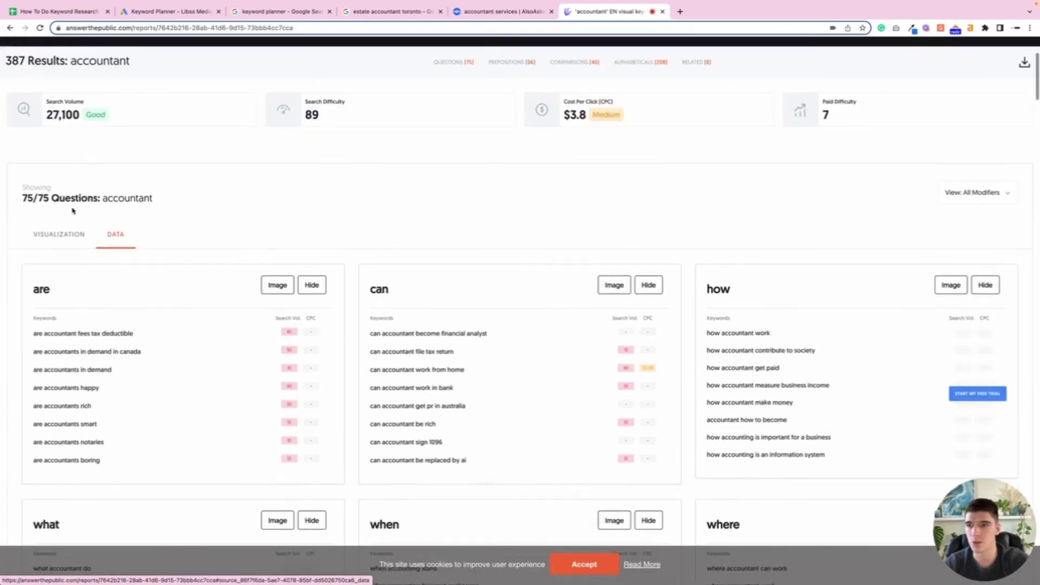
{"action": "scroll", "coordinate": [141, 216], "scroll_direction": "down", "scroll_amount": 19}
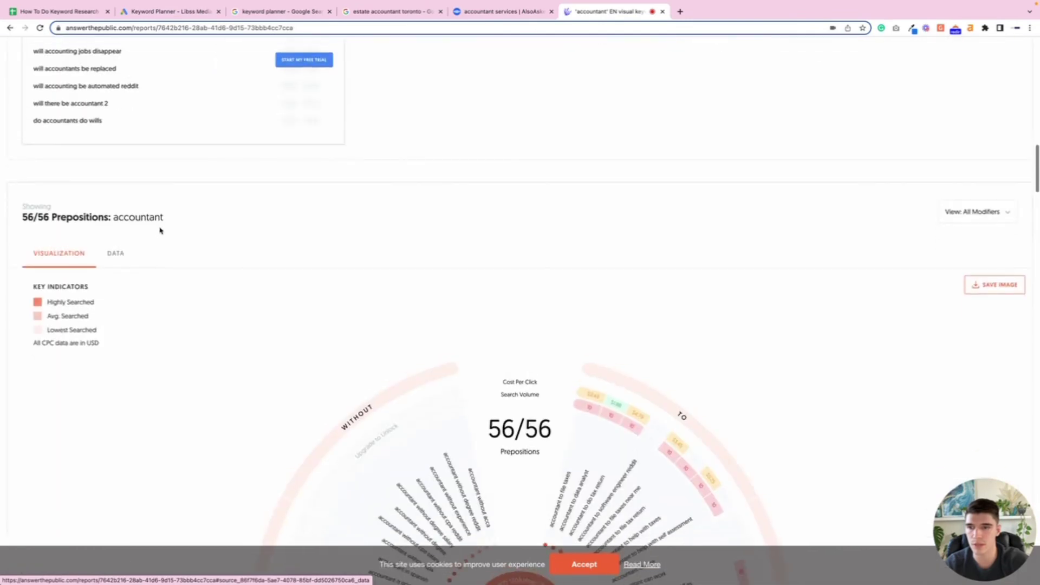
Step: Show the accountant prepositions as data lists and look through them and the Comparisons and Alphabeticals sections
{"action": "left_click", "coordinate": [116, 254]}
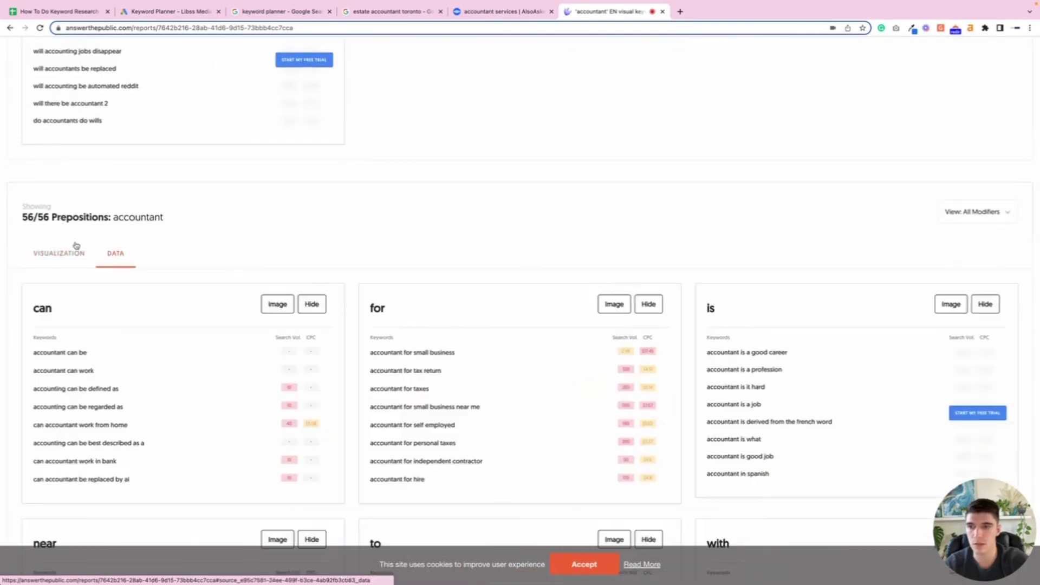
{"action": "scroll", "coordinate": [87, 250], "scroll_direction": "down", "scroll_amount": 12}
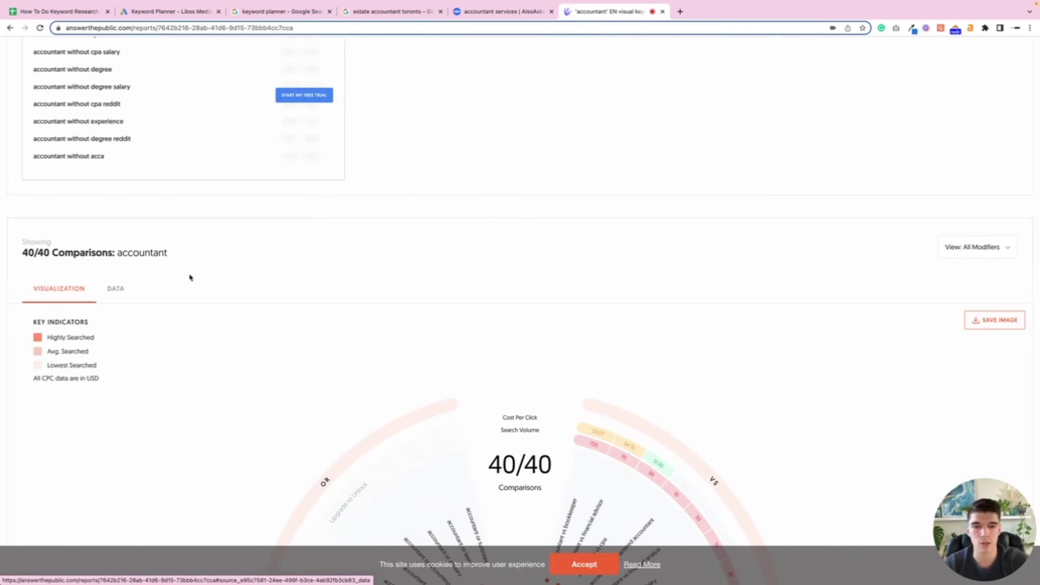
{"action": "scroll", "coordinate": [188, 278], "scroll_direction": "down", "scroll_amount": 15}
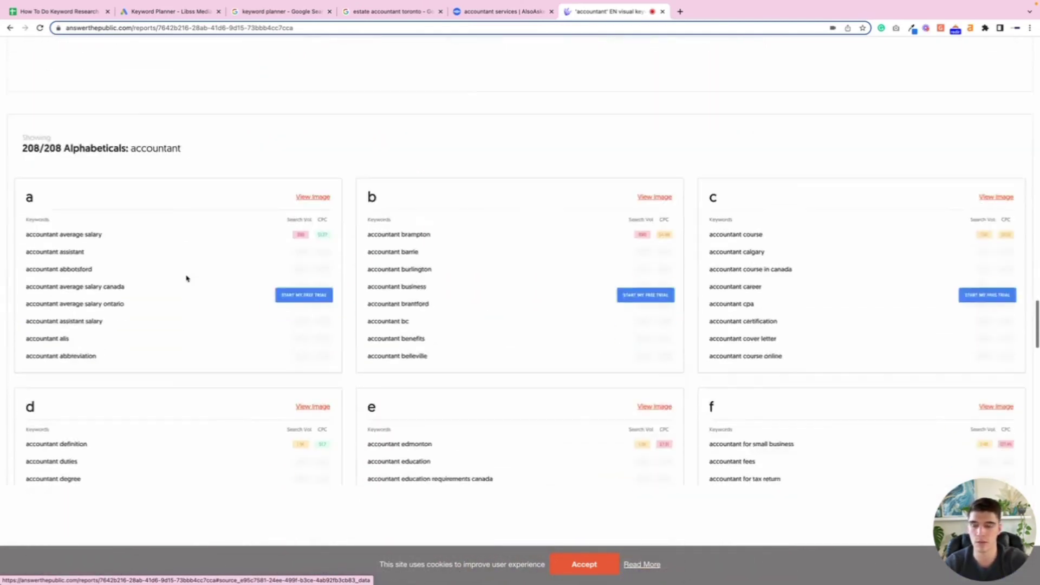
{"action": "scroll", "coordinate": [186, 279], "scroll_direction": "down", "scroll_amount": 2}
{"action": "scroll", "coordinate": [114, 236], "scroll_direction": "up", "scroll_amount": 20}
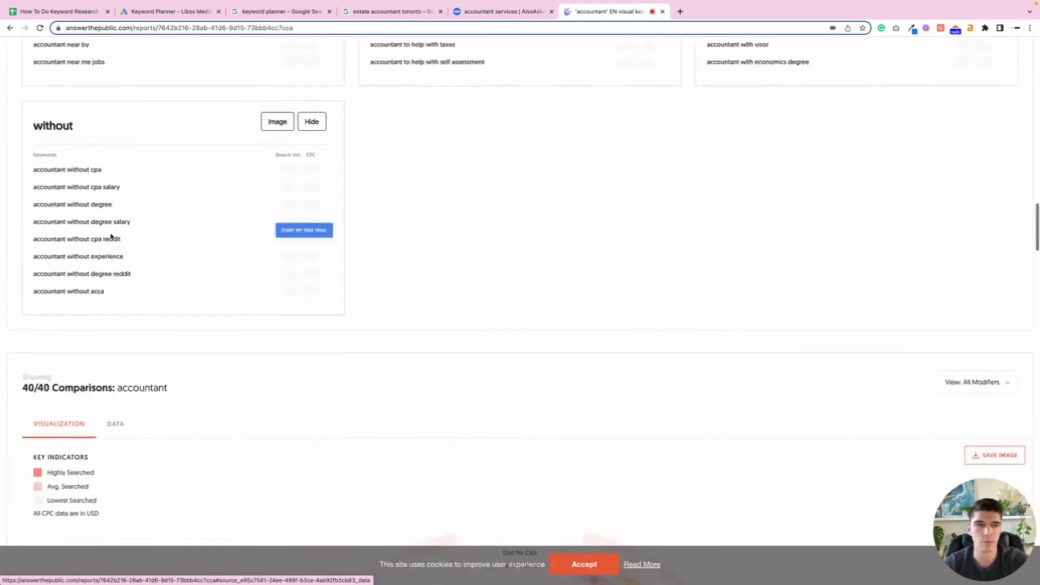
Step: Return to the start of the accountant report and review its summary metrics and the question lists grouped by question word
{"action": "scroll", "coordinate": [112, 236], "scroll_direction": "down", "scroll_amount": 5}
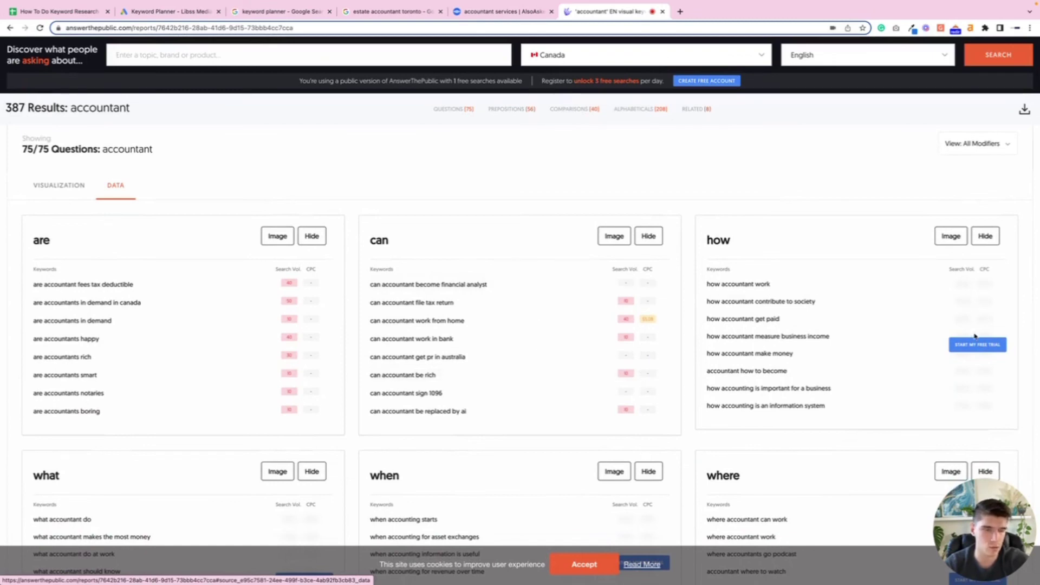
{"action": "scroll", "coordinate": [682, 327], "scroll_direction": "up", "scroll_amount": 4}
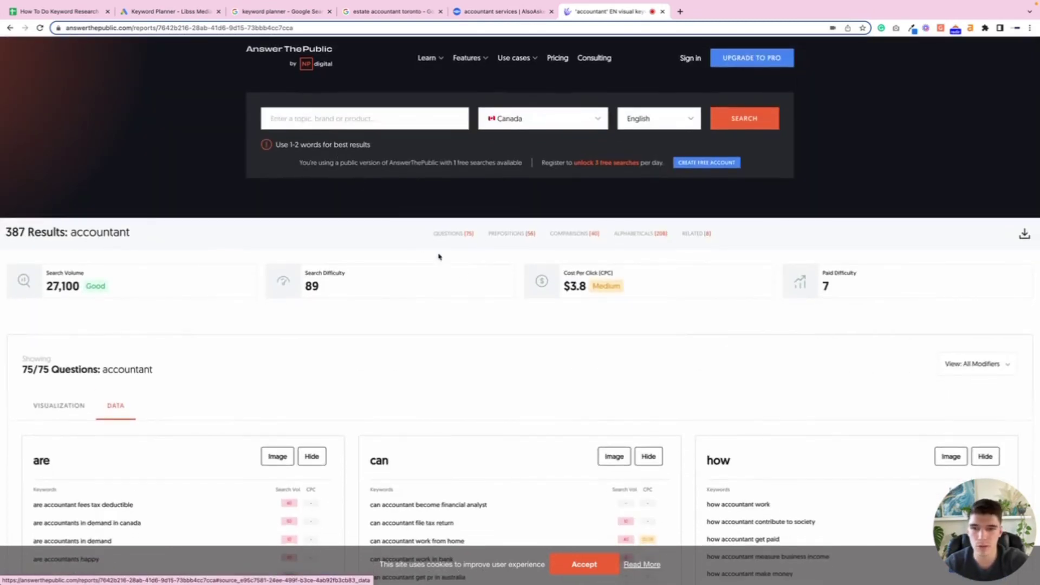
{"action": "scroll", "coordinate": [462, 277], "scroll_direction": "down", "scroll_amount": 4}
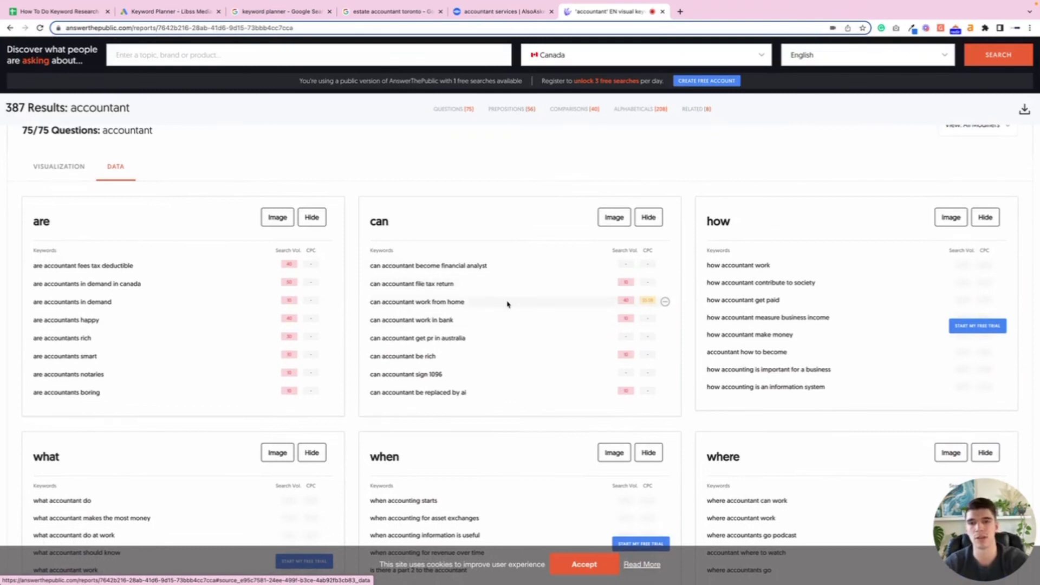
{"action": "scroll", "coordinate": [458, 286], "scroll_direction": "down", "scroll_amount": 1}
{"action": "scroll", "coordinate": [574, 290], "scroll_direction": "down", "scroll_amount": 5}
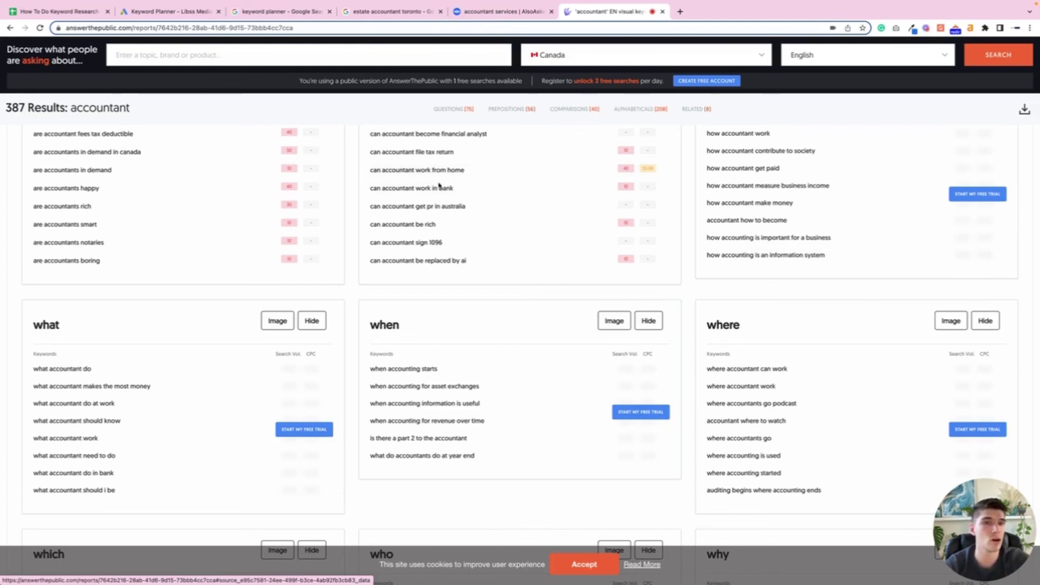
{"action": "scroll", "coordinate": [458, 194], "scroll_direction": "up", "scroll_amount": 7}
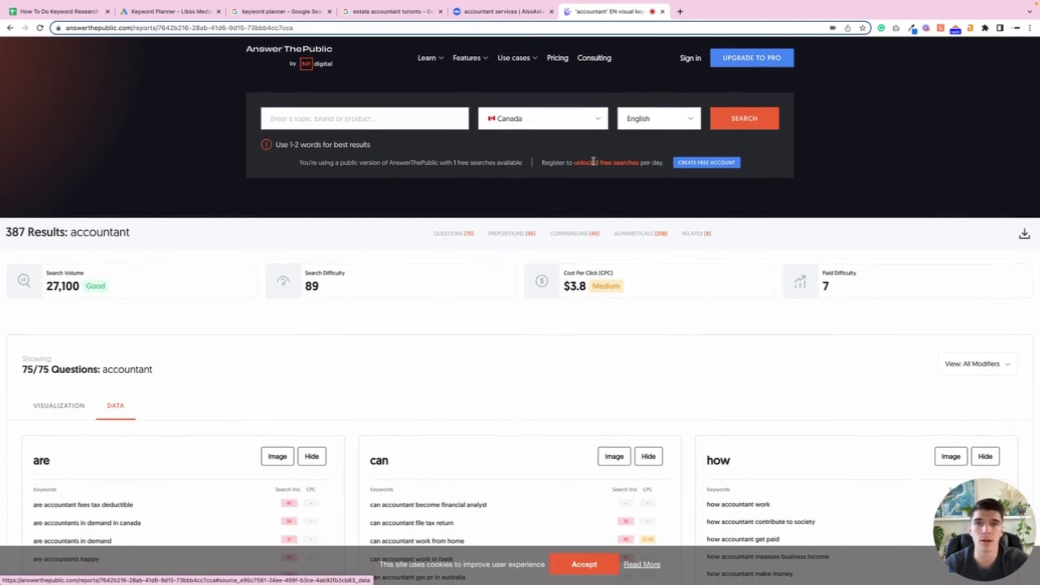
Step: Switch to the AlsoAsked "accountant services" results and expand the question "What does a bookkeeper do vs accountant?"
{"action": "left_click", "coordinate": [503, 11]}
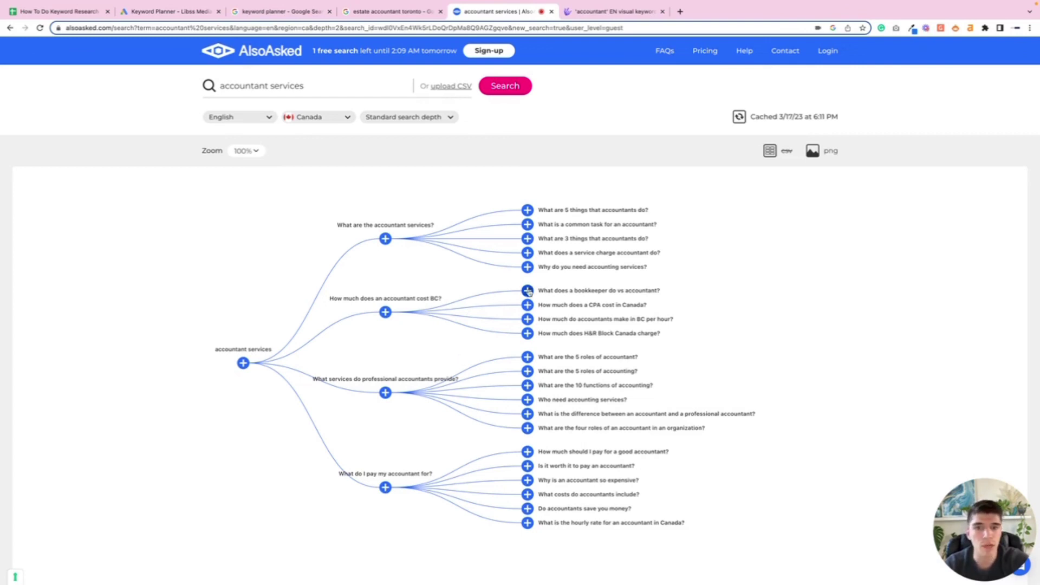
{"action": "left_click", "coordinate": [528, 291]}
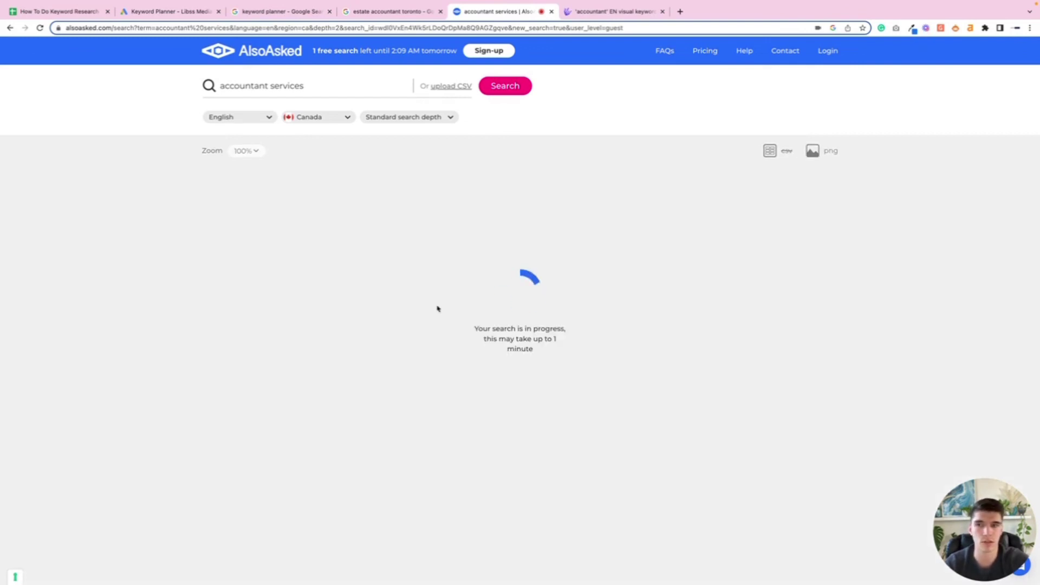